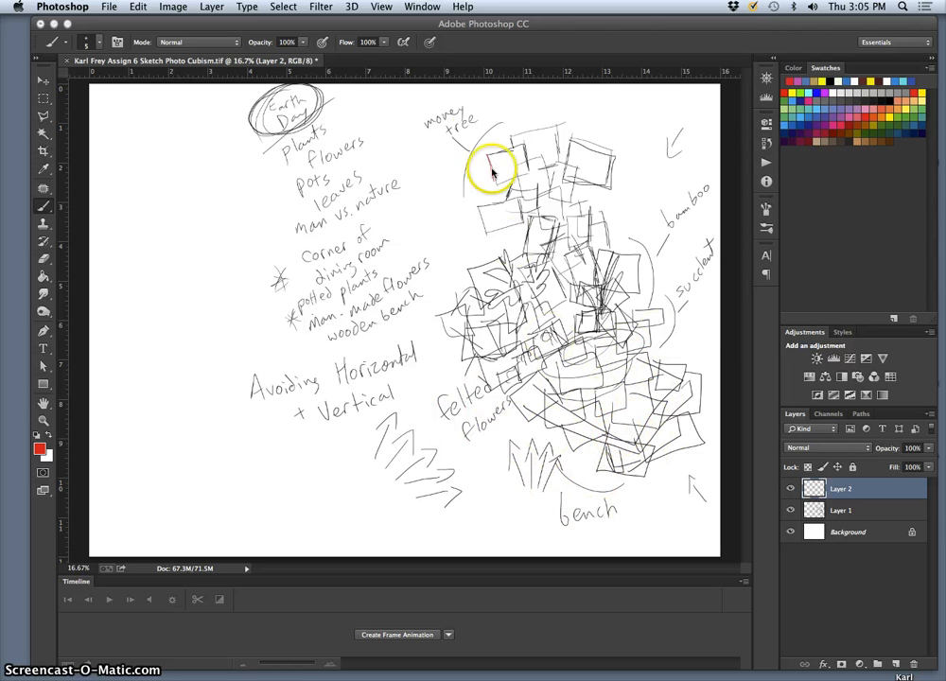
# Step: Enlarge the brush to 96 px and trace a thick red outline around the outer contour of the plant-and-bench sketch on Layer 2
pyautogui.moveTo(488, 157); pyautogui.dragTo(492, 174)
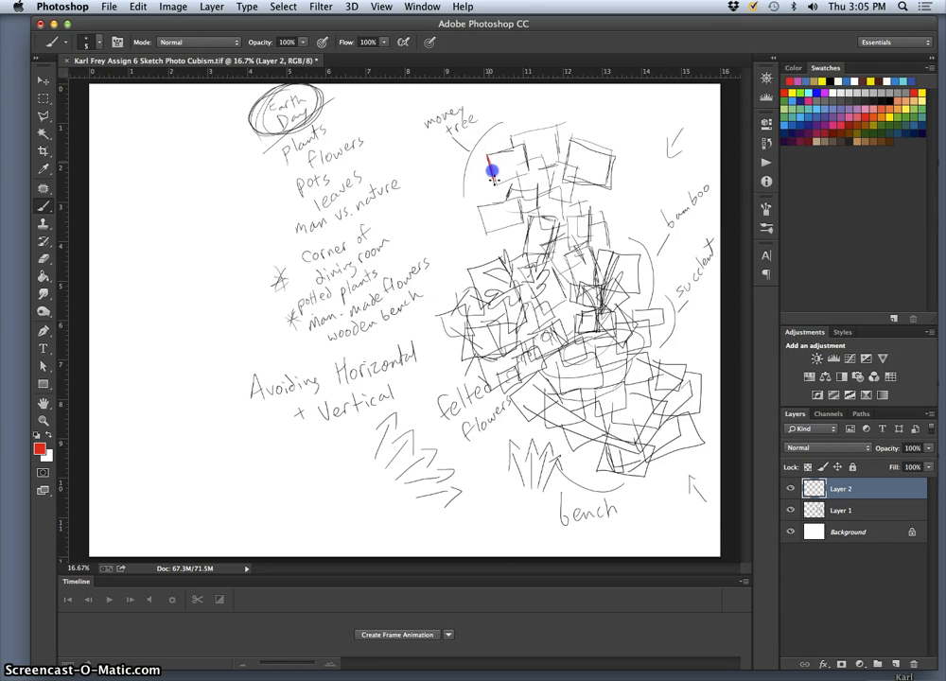
pyautogui.click(85, 41)
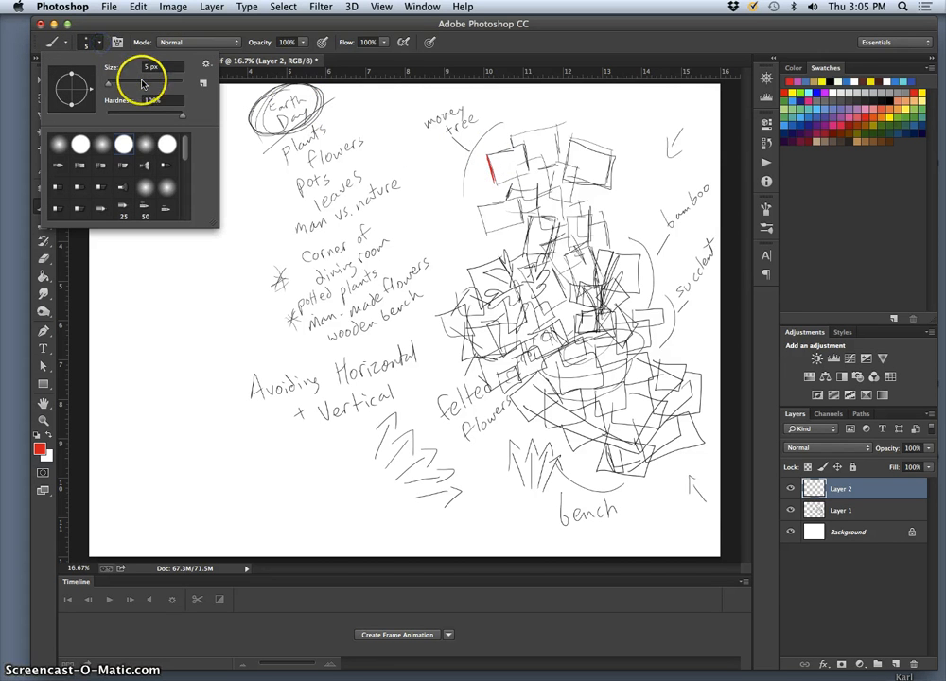
pyautogui.click(142, 83)
pyautogui.click(490, 175)
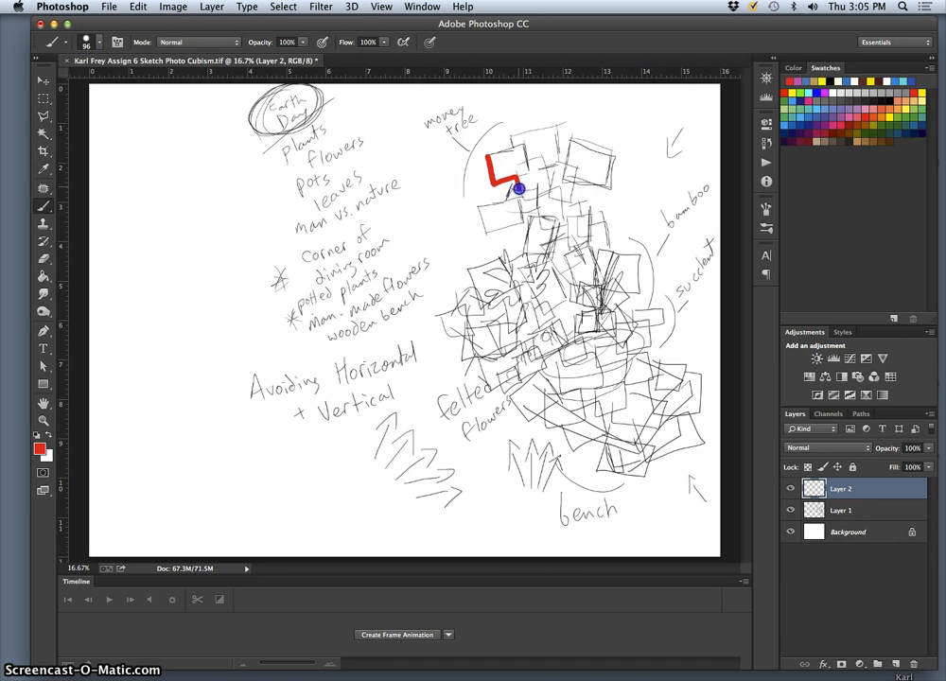
pyautogui.moveTo(511, 186); pyautogui.dragTo(509, 195)
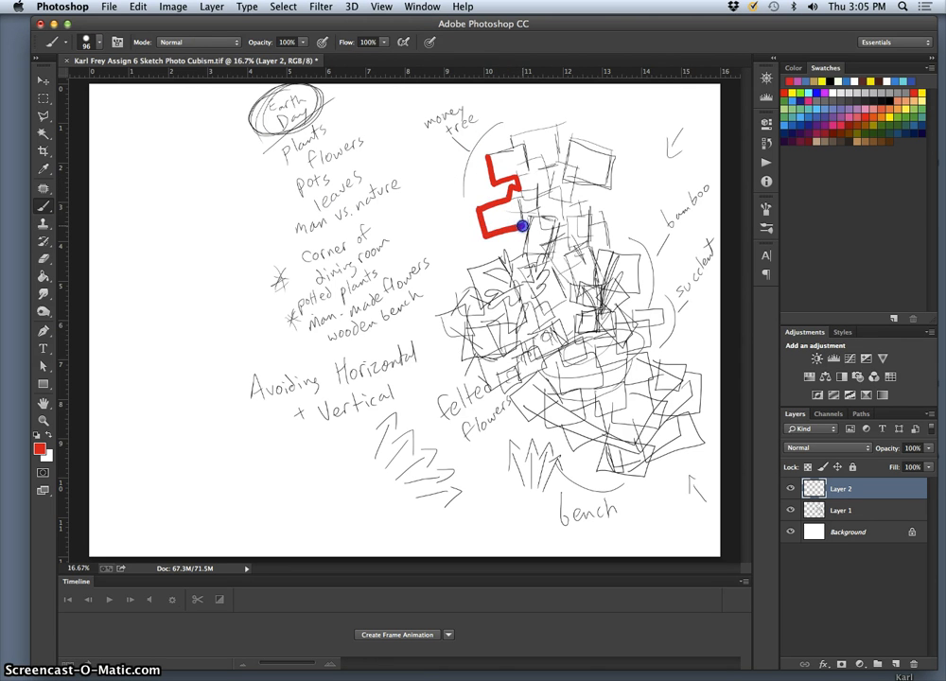
pyautogui.moveTo(536, 223); pyautogui.dragTo(527, 217)
pyautogui.moveTo(531, 215); pyautogui.dragTo(528, 235)
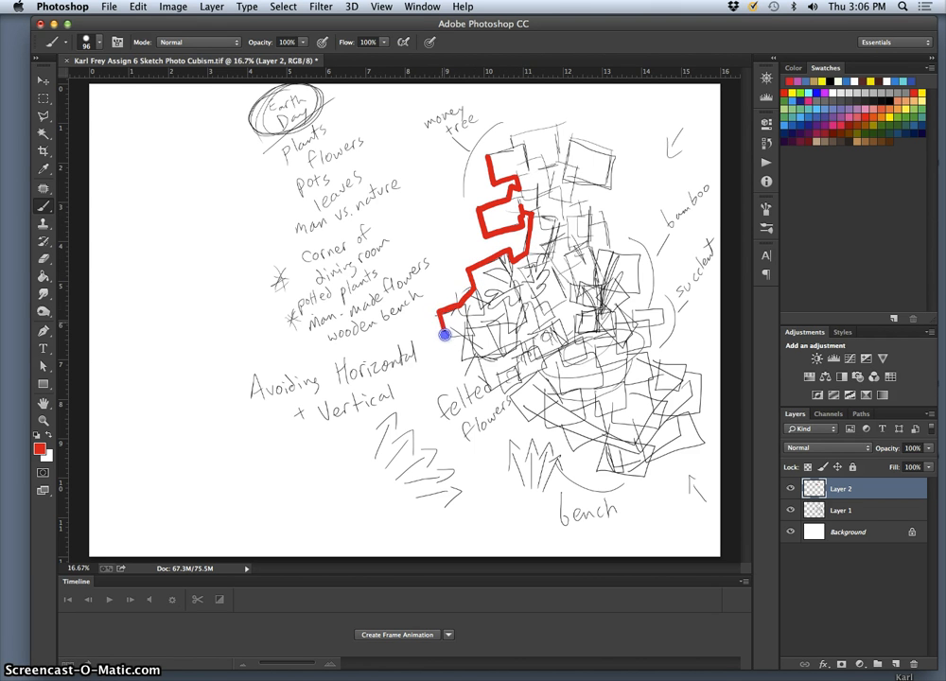
pyautogui.moveTo(460, 338); pyautogui.dragTo(461, 359)
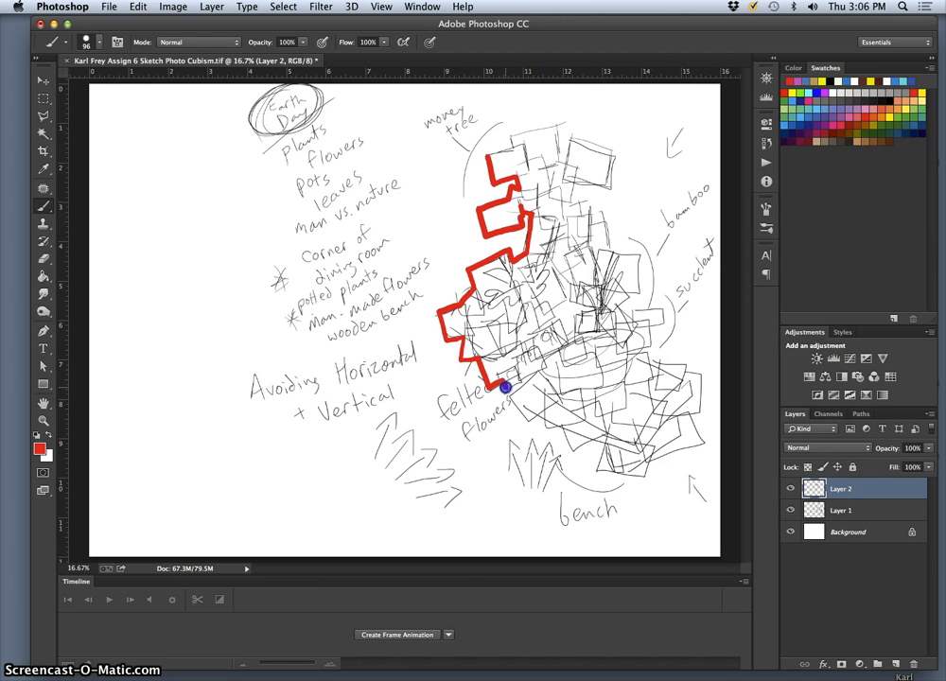
pyautogui.moveTo(533, 374); pyautogui.dragTo(512, 393)
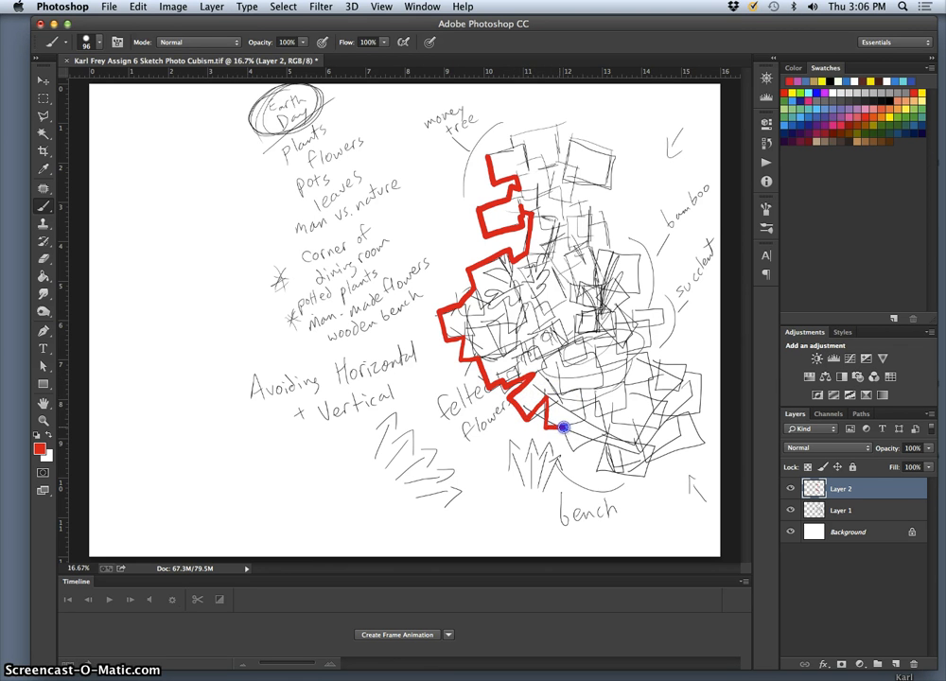
pyautogui.moveTo(568, 443); pyautogui.dragTo(572, 449)
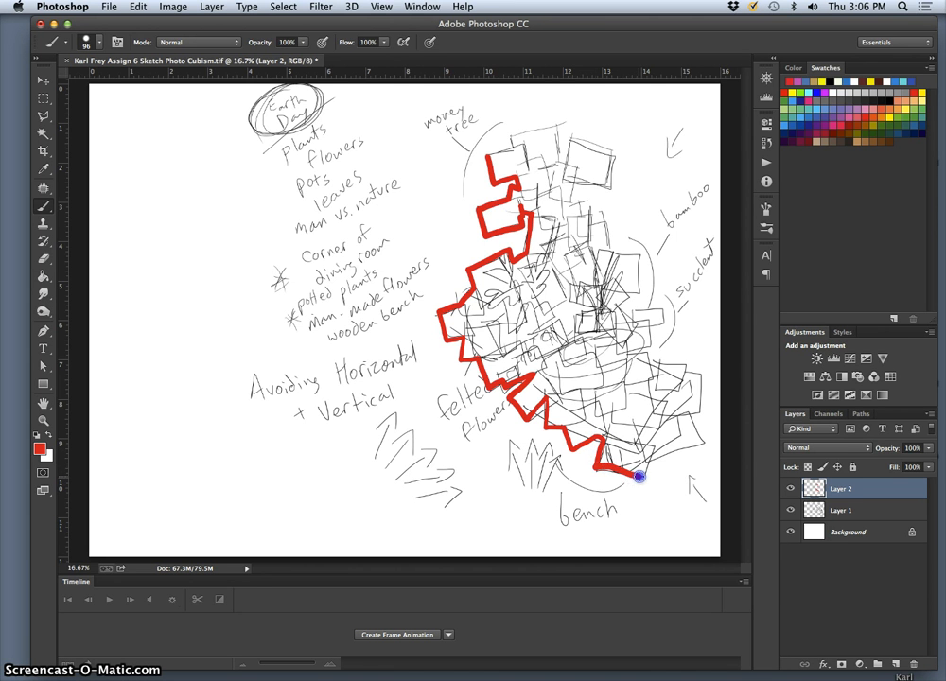
pyautogui.moveTo(649, 460); pyautogui.dragTo(698, 445)
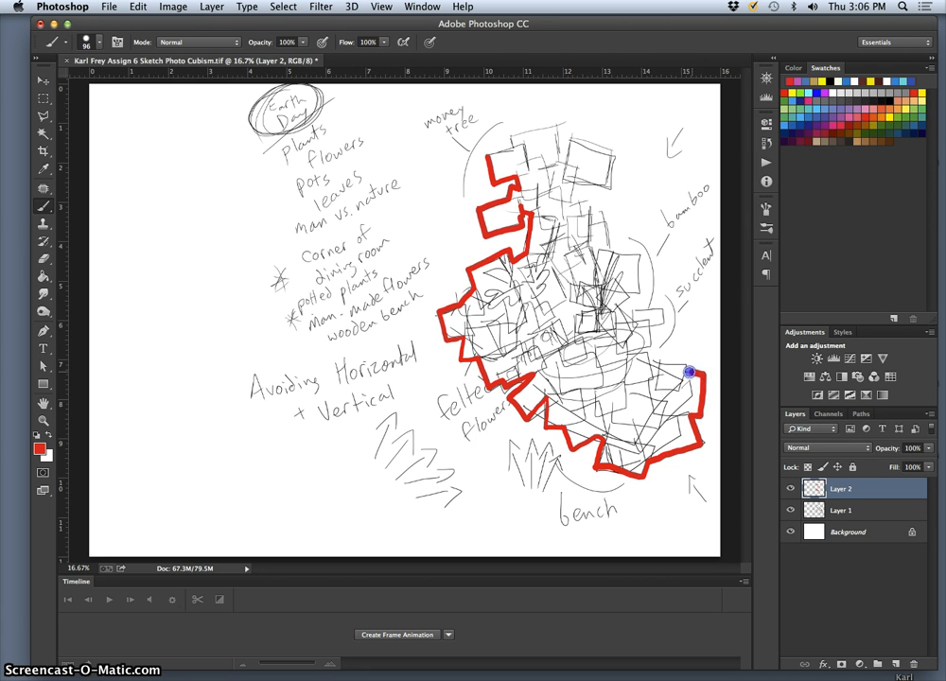
pyautogui.moveTo(688, 365); pyautogui.dragTo(677, 360)
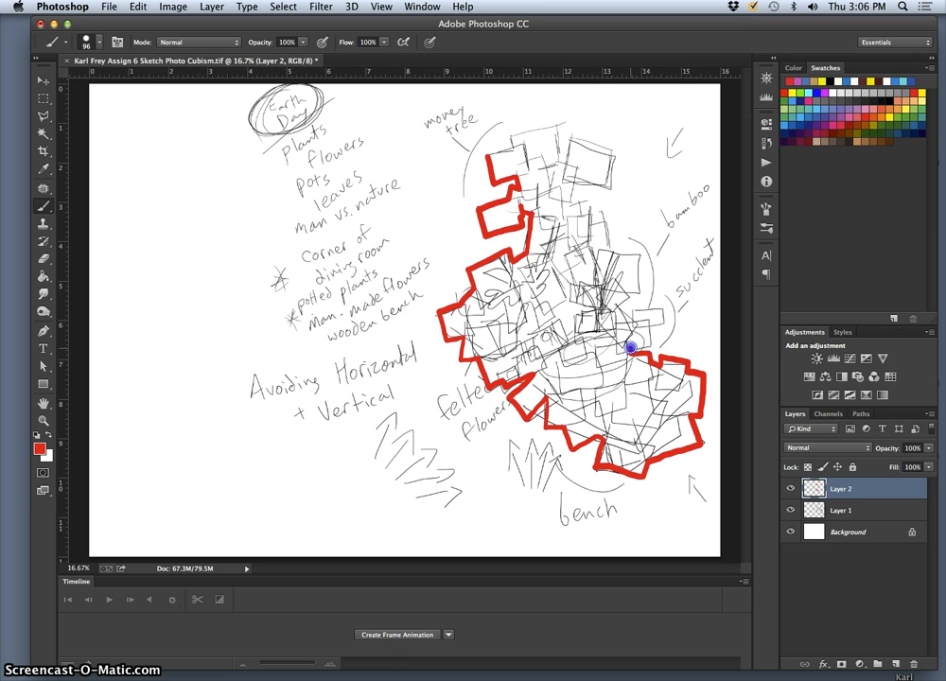
pyautogui.moveTo(651, 327); pyautogui.dragTo(663, 326)
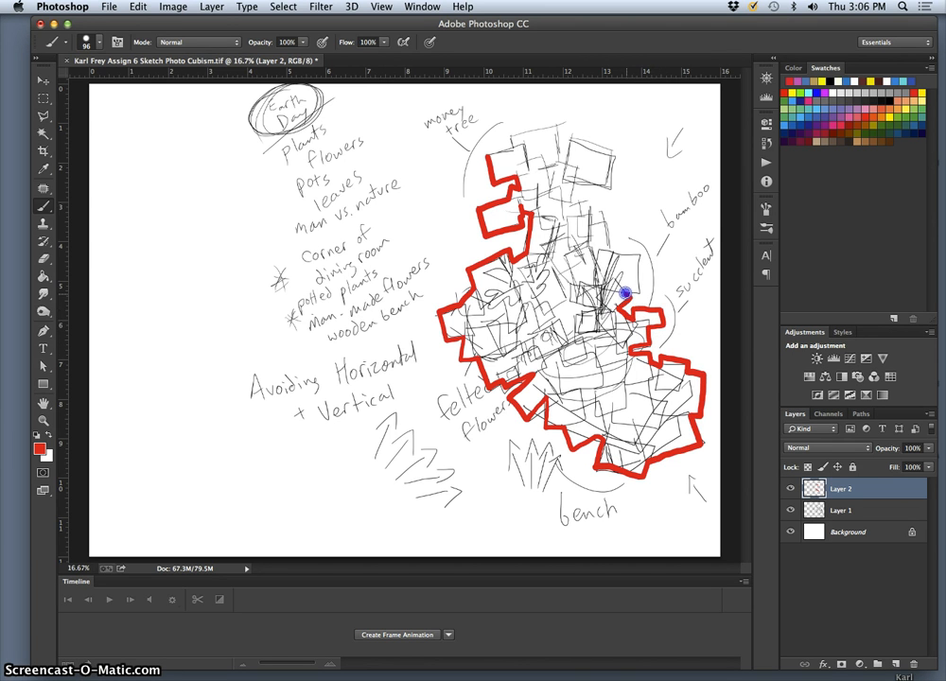
pyautogui.moveTo(638, 294); pyautogui.dragTo(639, 284)
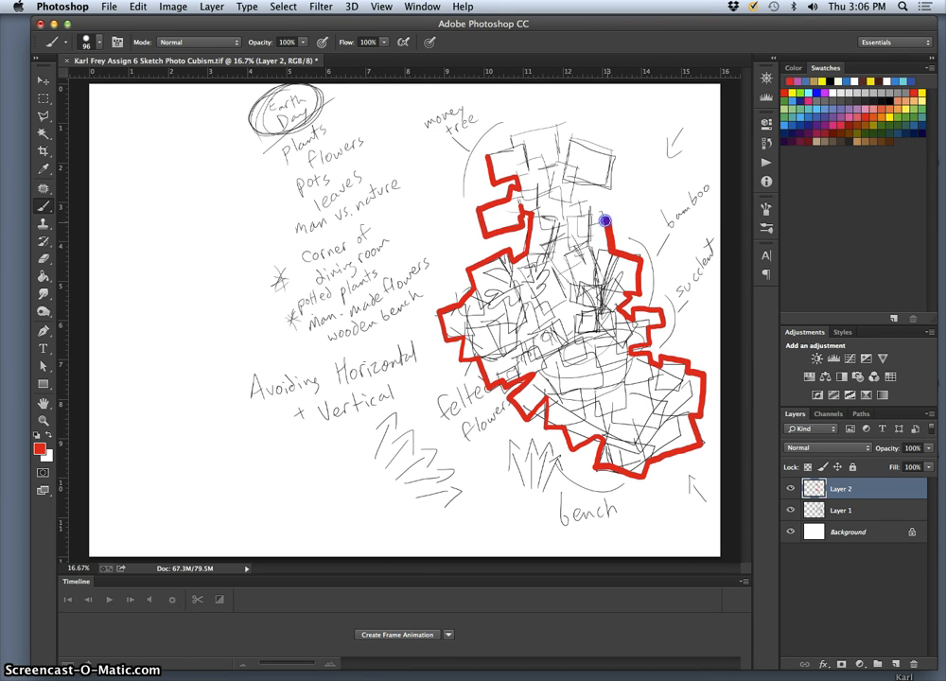
pyautogui.moveTo(582, 214); pyautogui.dragTo(575, 205)
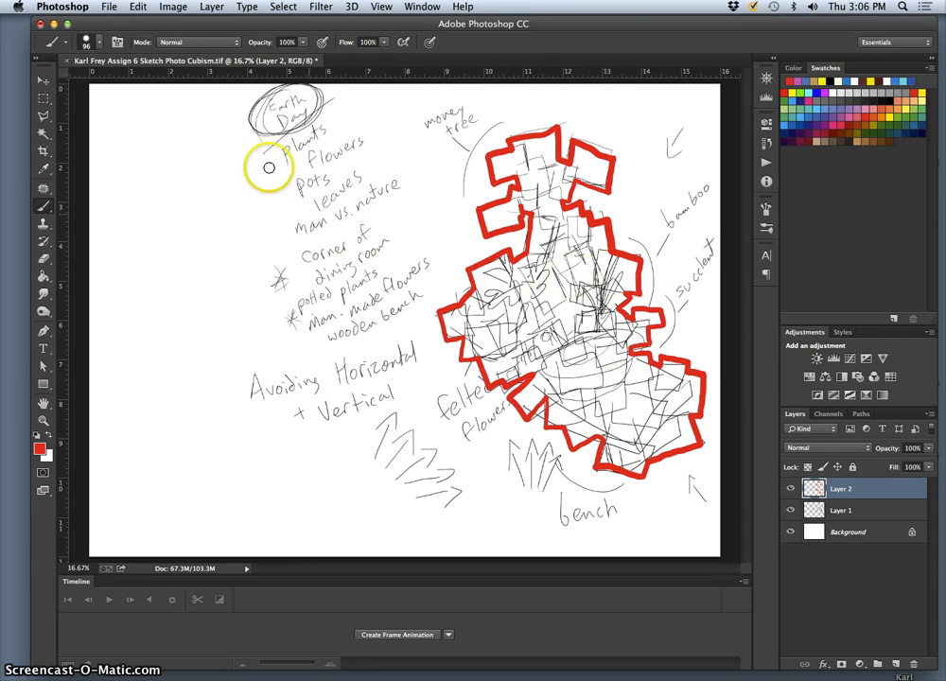
# Step: Save the traced sketch and crop the empty strip off the left side of the canvas
pyautogui.click(109, 7)
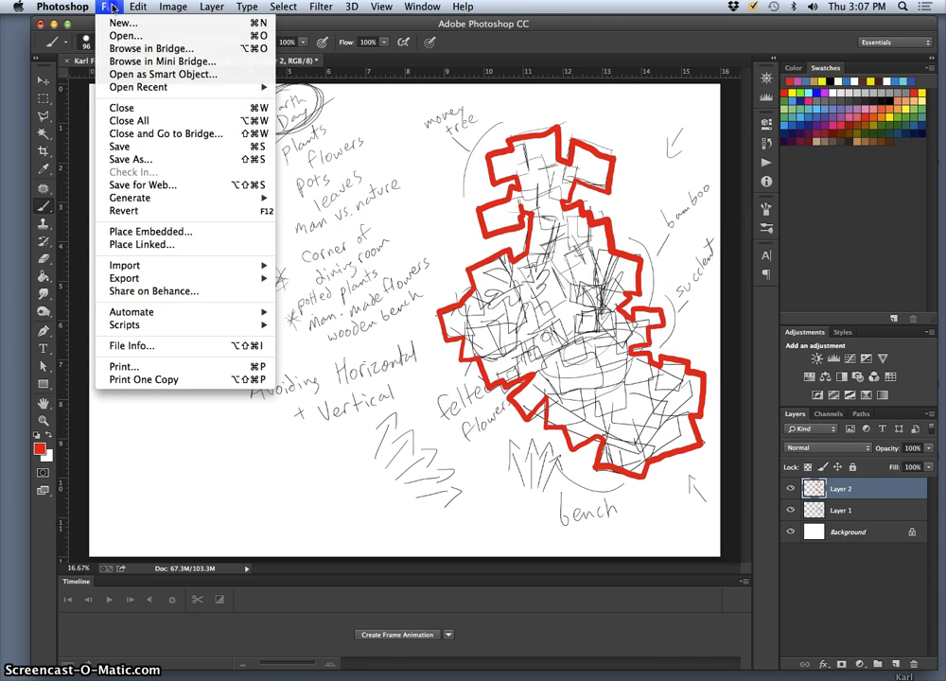
pyautogui.click(140, 148)
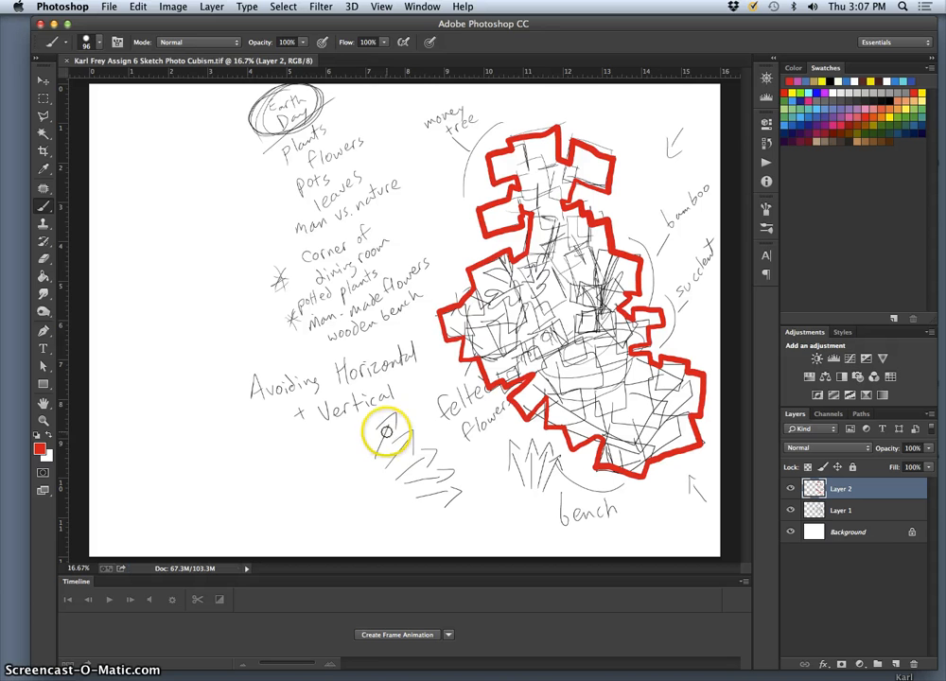
pyautogui.click(44, 152)
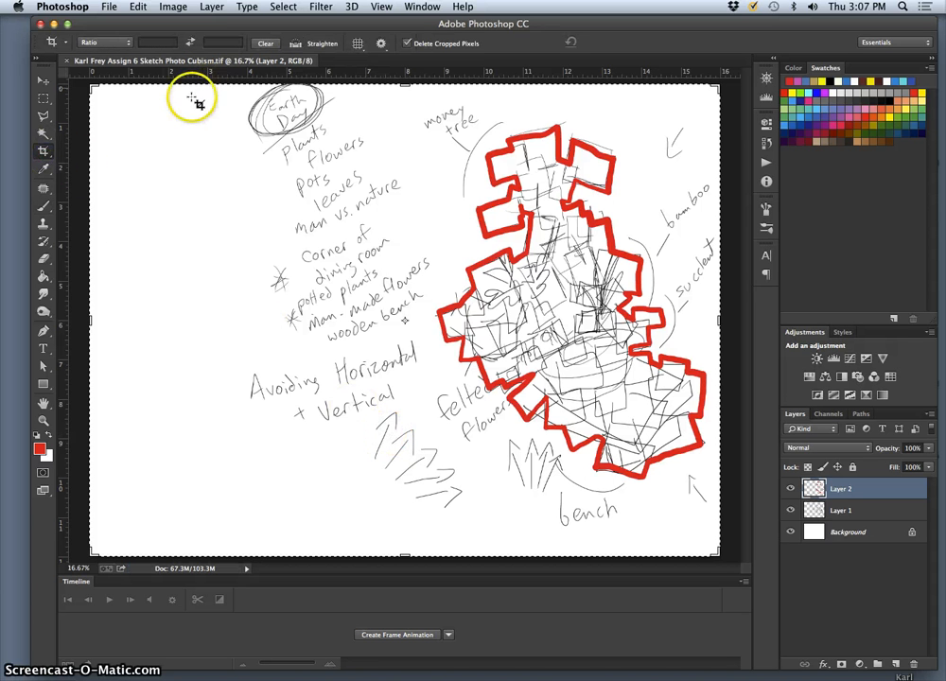
pyautogui.moveTo(91, 320); pyautogui.dragTo(158, 318)
pyautogui.press('Return')
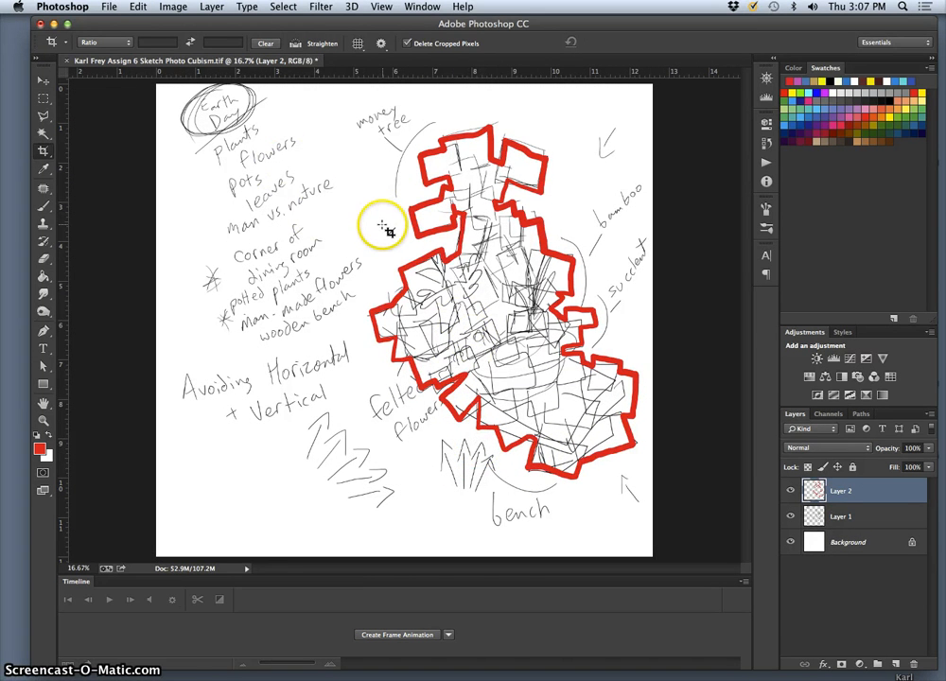
# Step: Save the cropped sketch as a layered TIFF in the Assignment 6 PhotoCubism folder, replacing the existing file and accepting the TIFF options
pyautogui.click(106, 7)
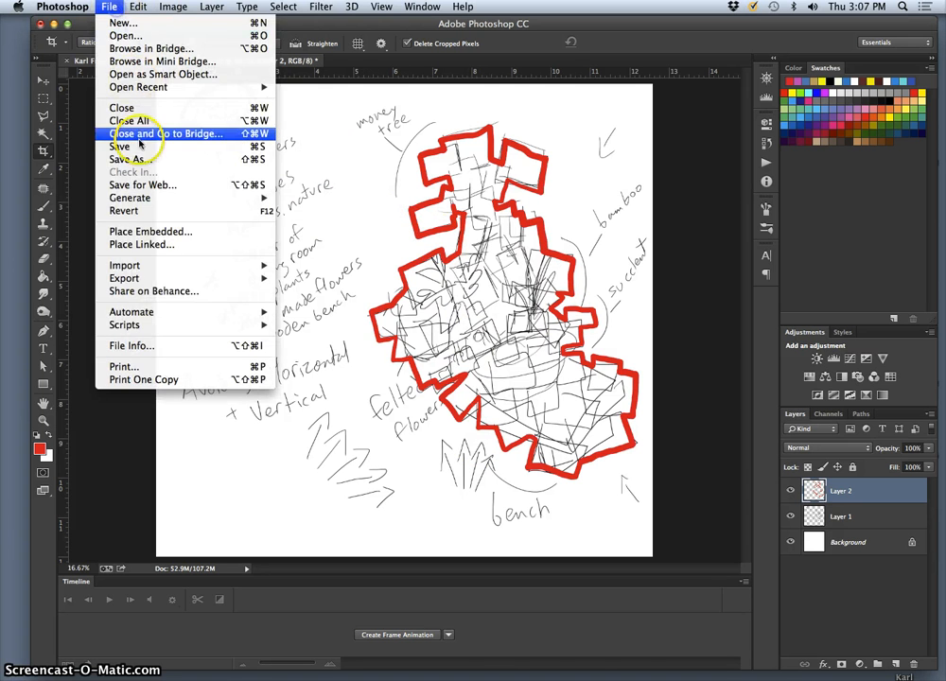
pyautogui.click(140, 161)
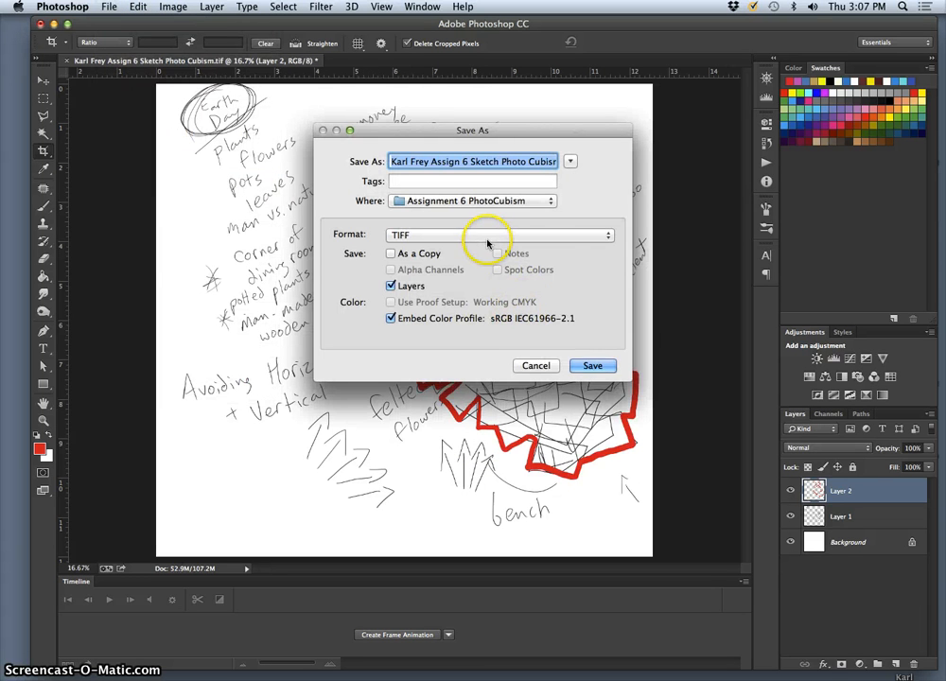
pyautogui.click(598, 366)
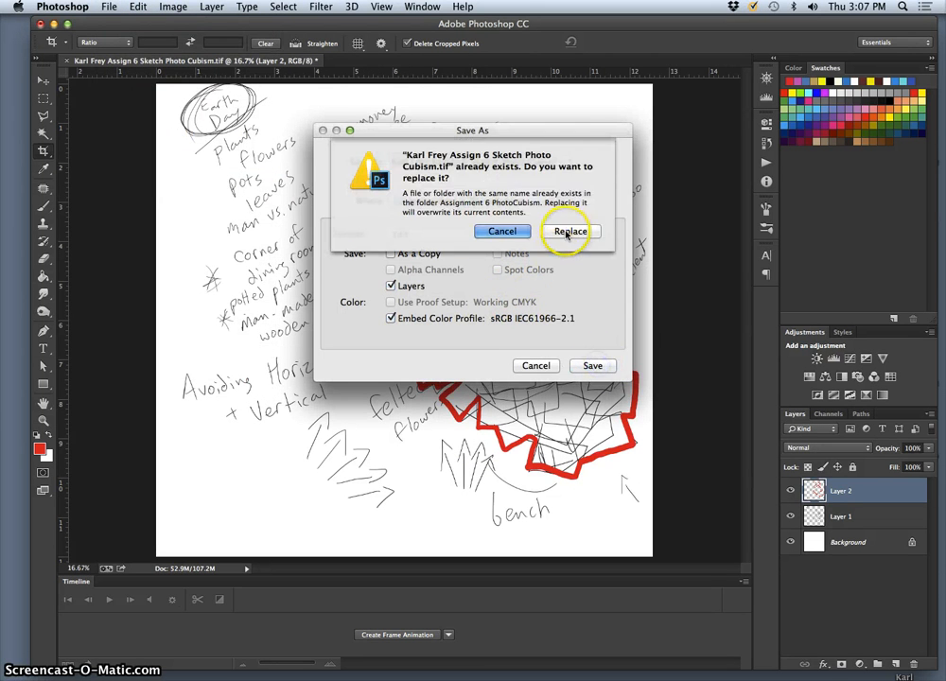
pyautogui.click(566, 224)
pyautogui.click(562, 191)
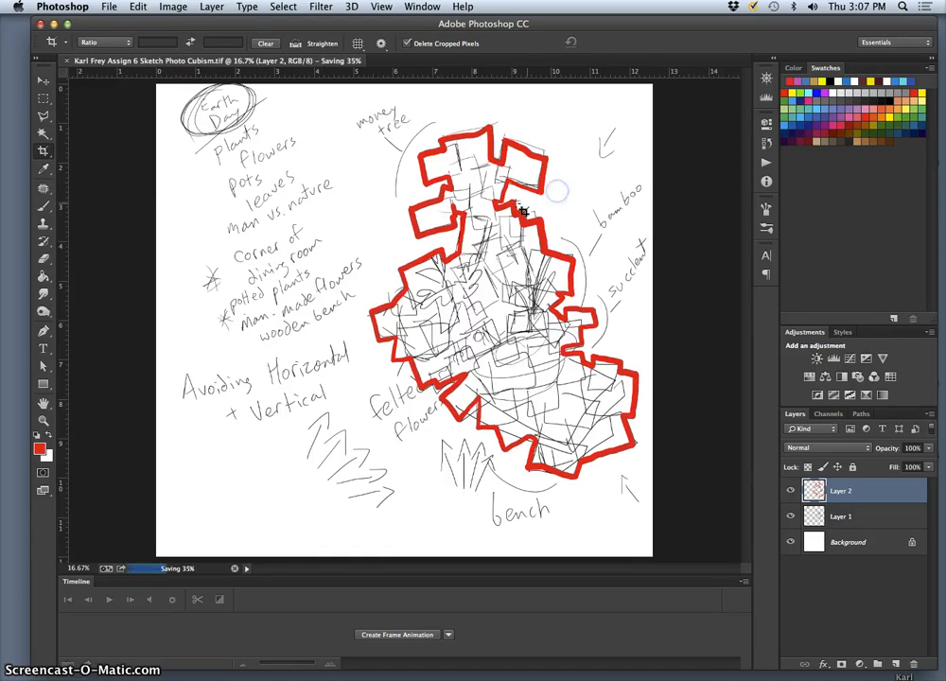
# Step: Save a JPEG copy of the sketch to the Desktop at quality 12 (Maximum) in Progressive format
pyautogui.click(109, 8)
pyautogui.click(116, 158)
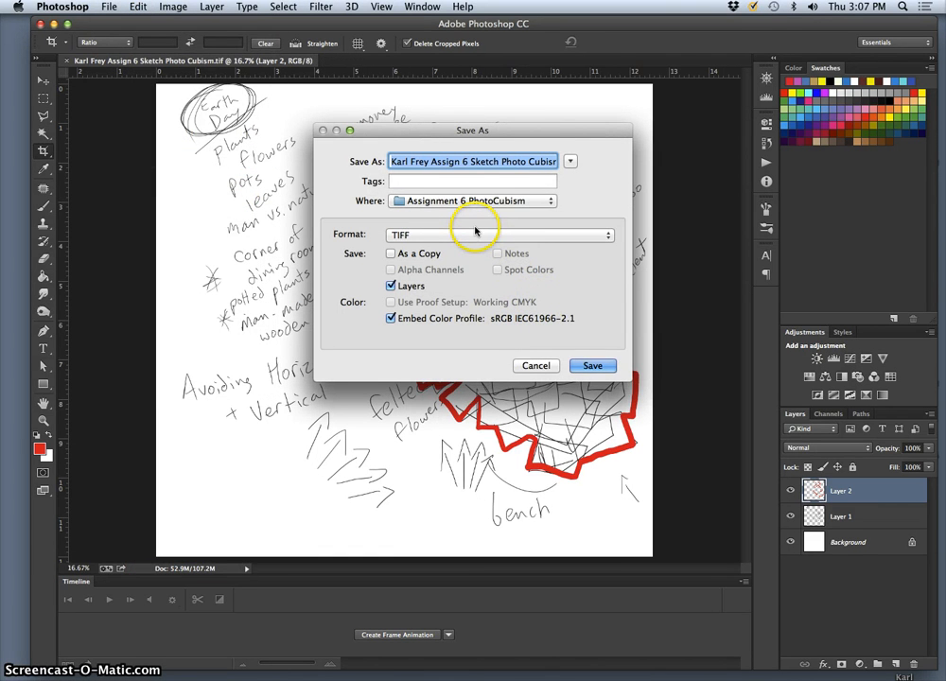
pyautogui.click(471, 236)
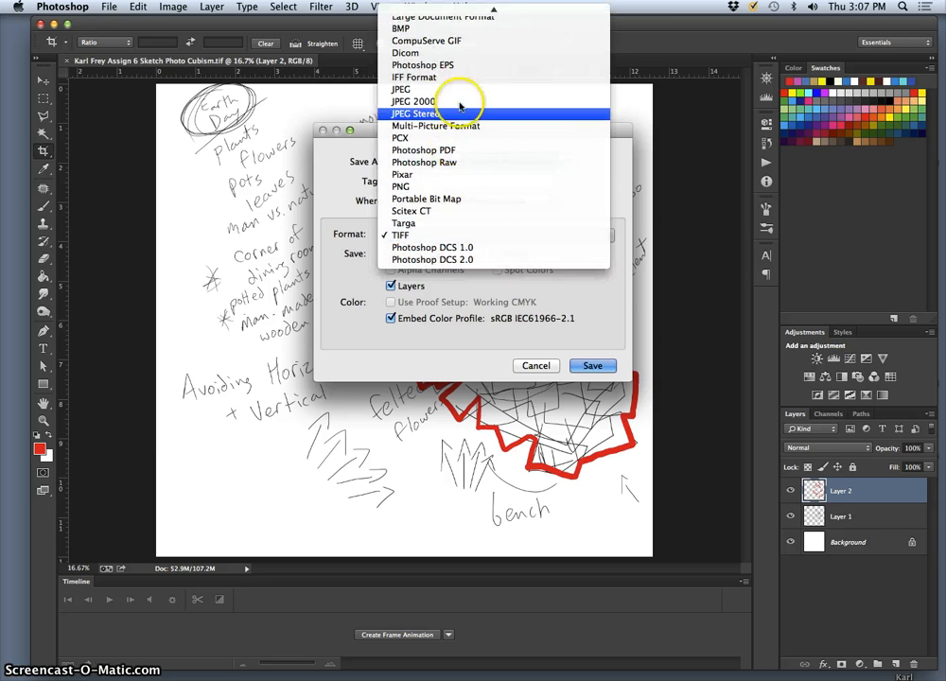
pyautogui.click(402, 89)
pyautogui.press('super+d')
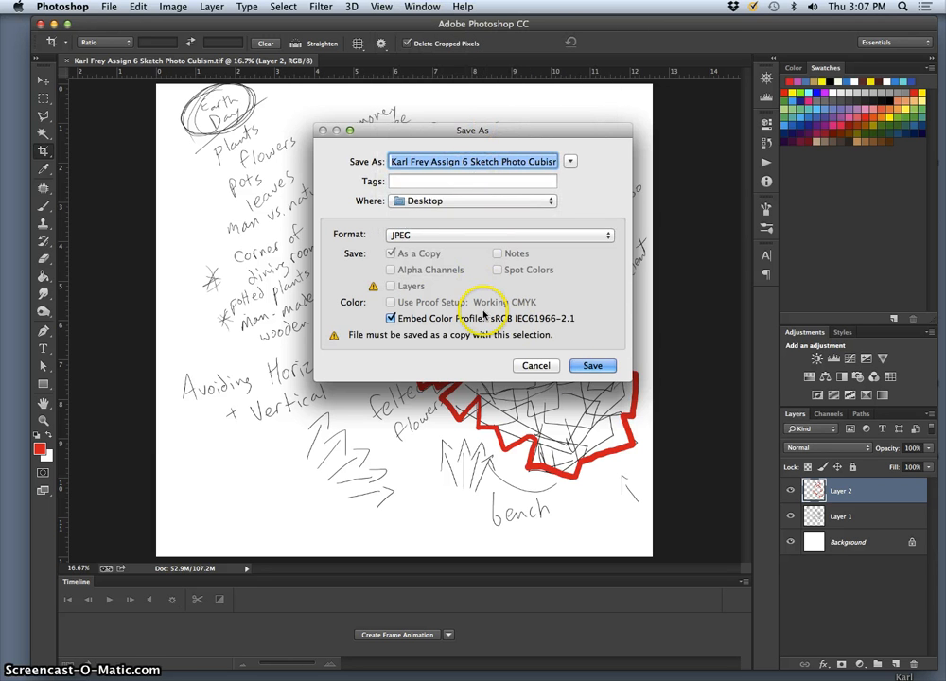
pyautogui.click(583, 365)
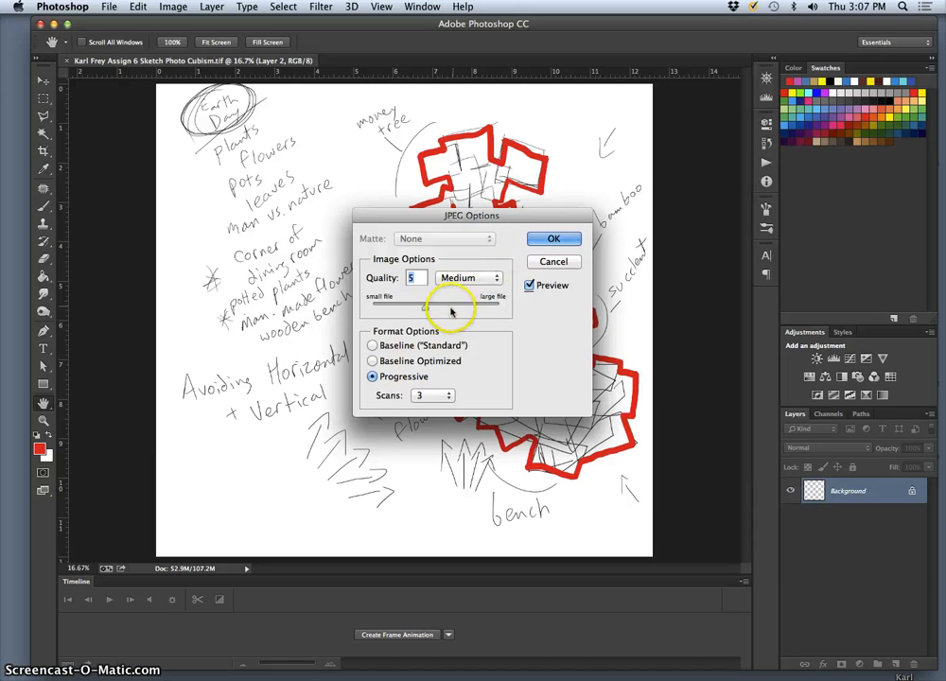
pyautogui.moveTo(444, 308); pyautogui.dragTo(499, 309)
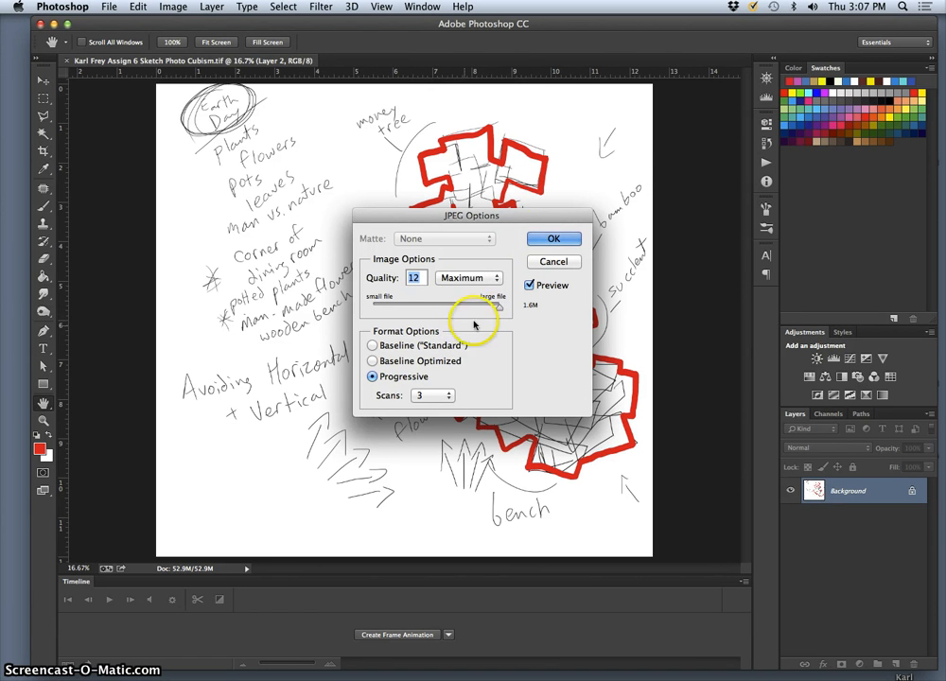
pyautogui.click(546, 237)
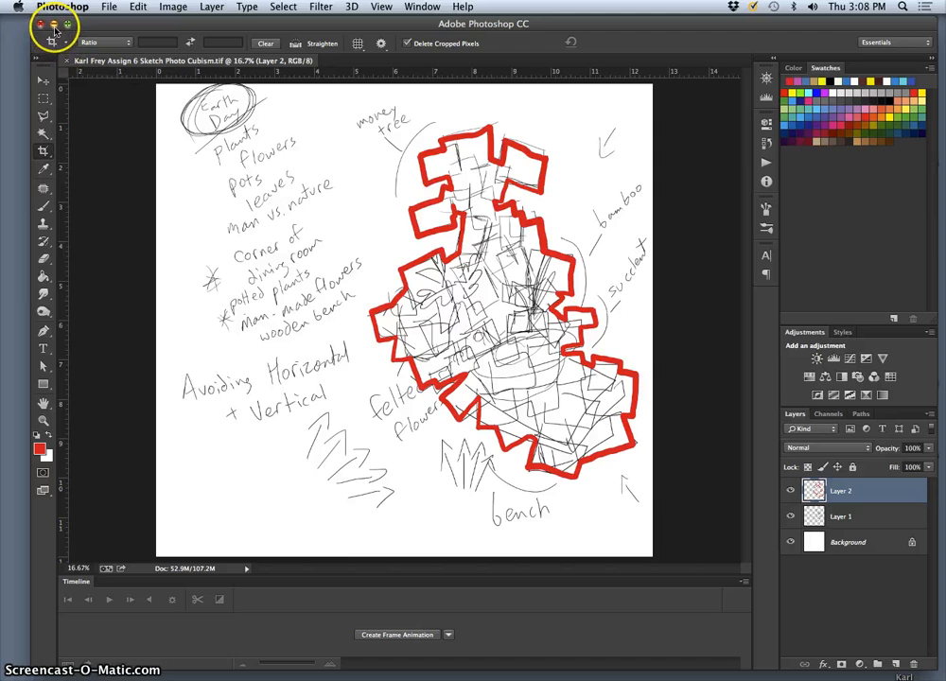
# Step: Minimize Photoshop, open the Cubist Exposures SP15 folder on the external drive in Finder, and enlarge its window to show more photos
pyautogui.click(54, 26)
pyautogui.click(650, 45)
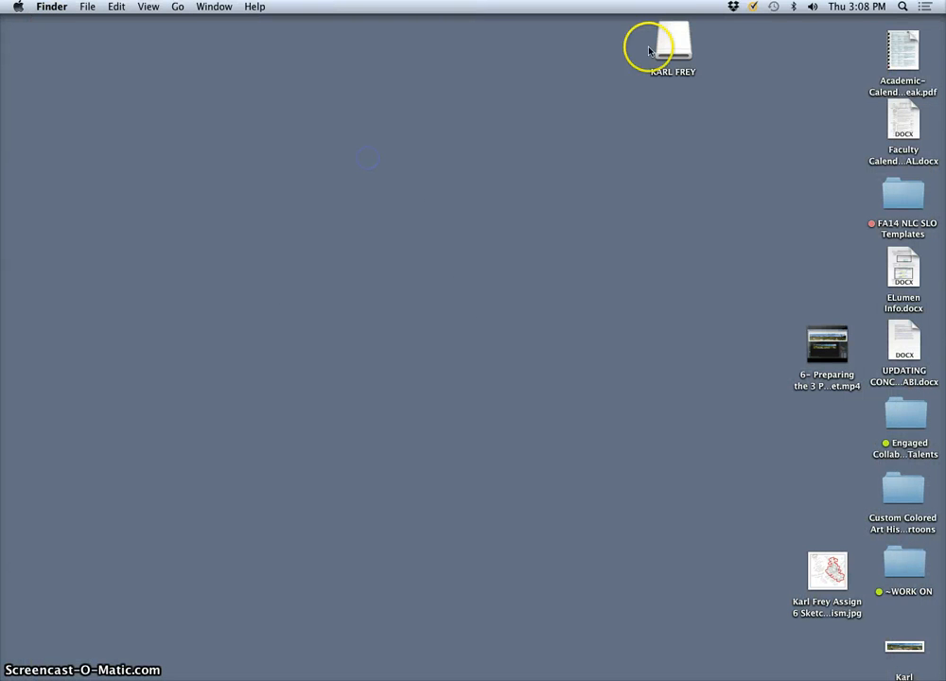
pyautogui.doubleClick(677, 44)
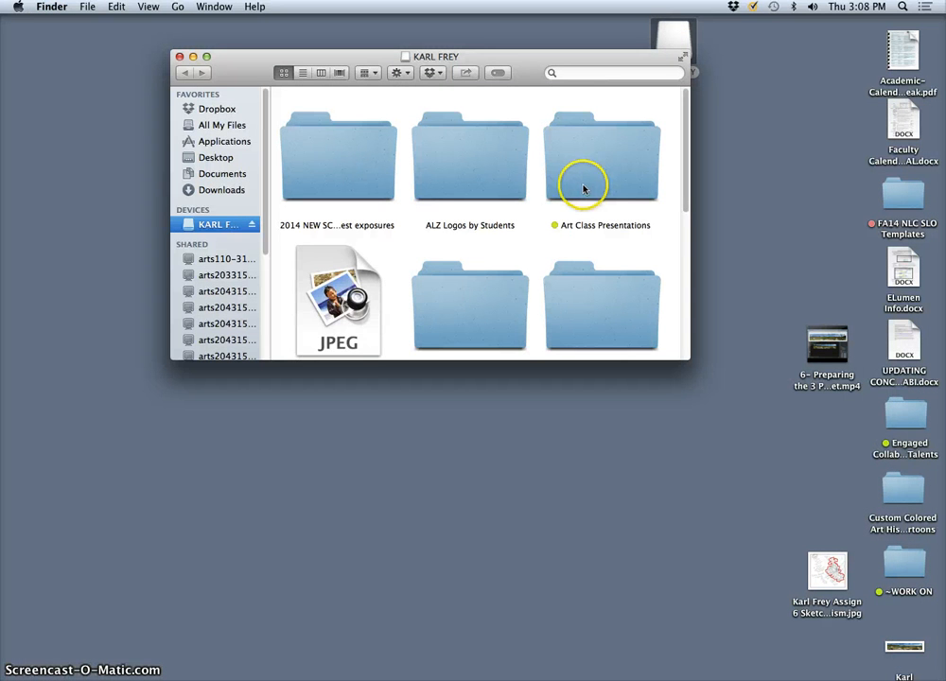
pyautogui.scroll(-2, 604, 230)
pyautogui.scroll(2, 600, 231)
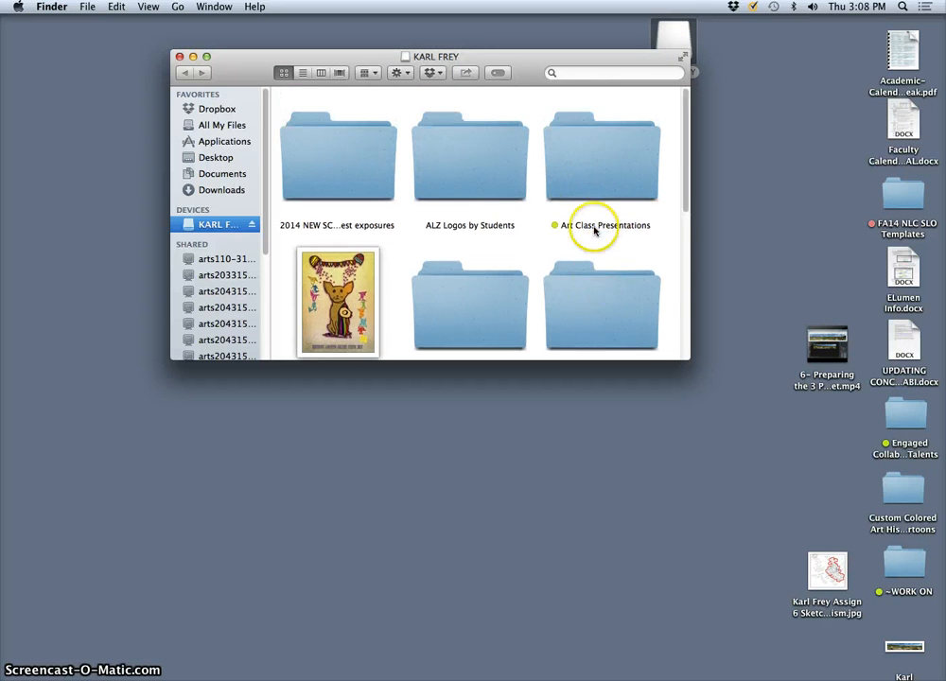
pyautogui.scroll(-6, 511, 232)
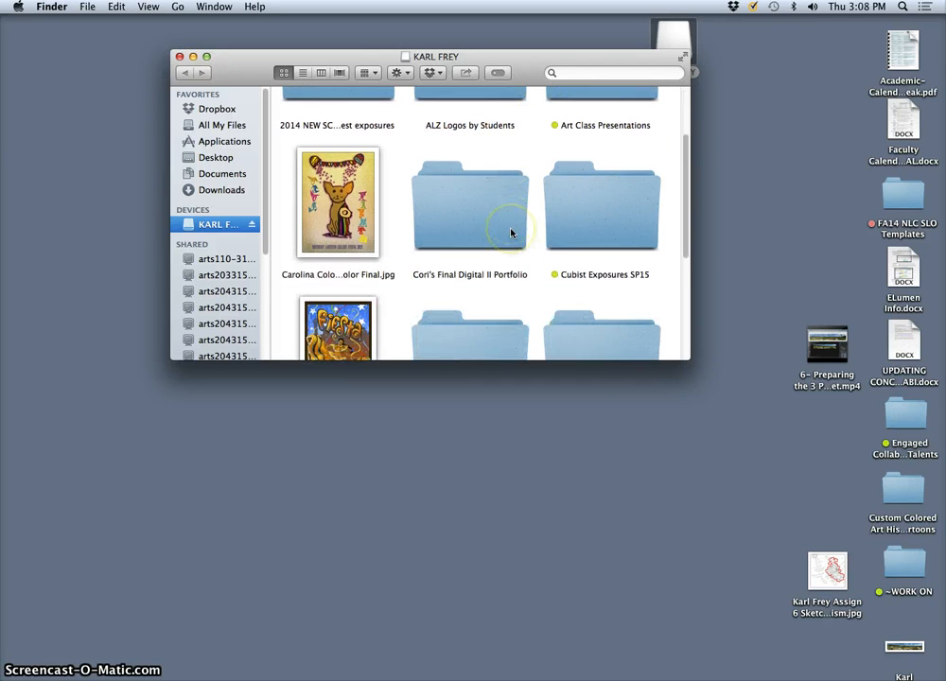
pyautogui.doubleClick(612, 169)
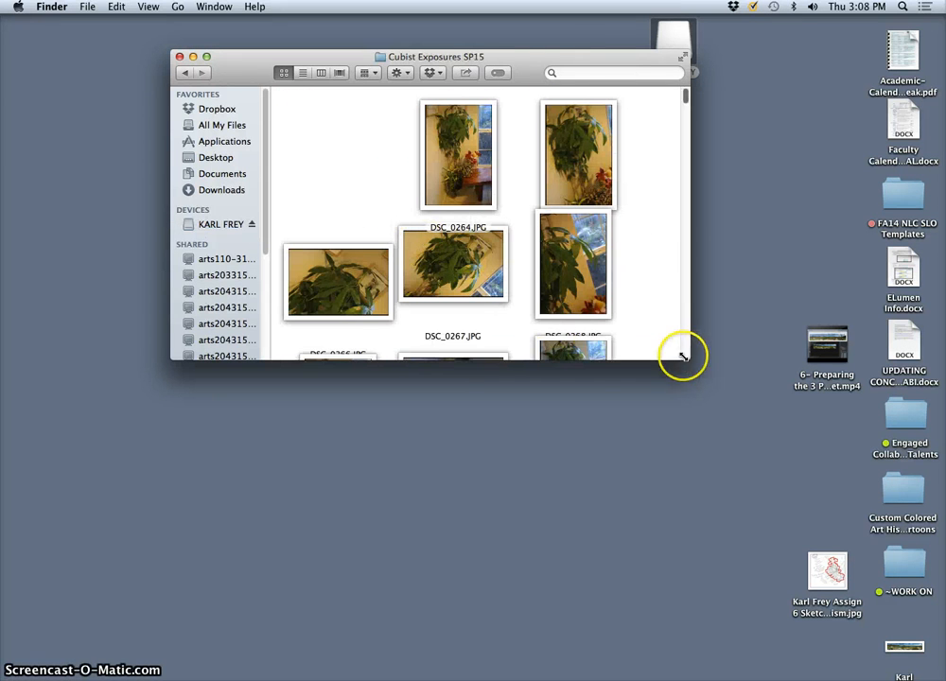
pyautogui.moveTo(683, 353); pyautogui.dragTo(734, 581)
pyautogui.moveTo(744, 622); pyautogui.dragTo(740, 649)
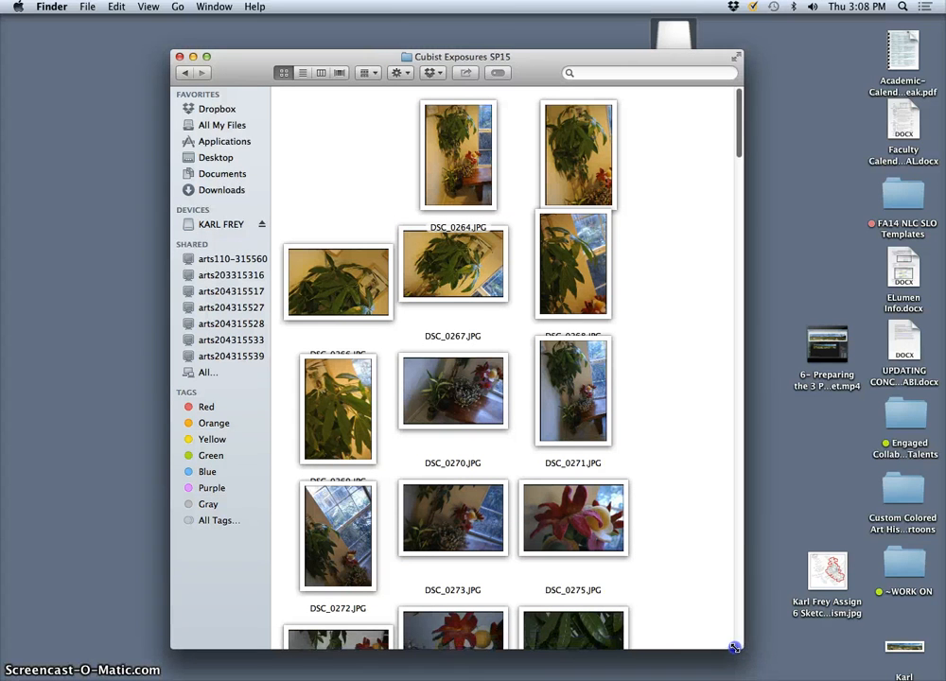
pyautogui.rightClick(79, 202)
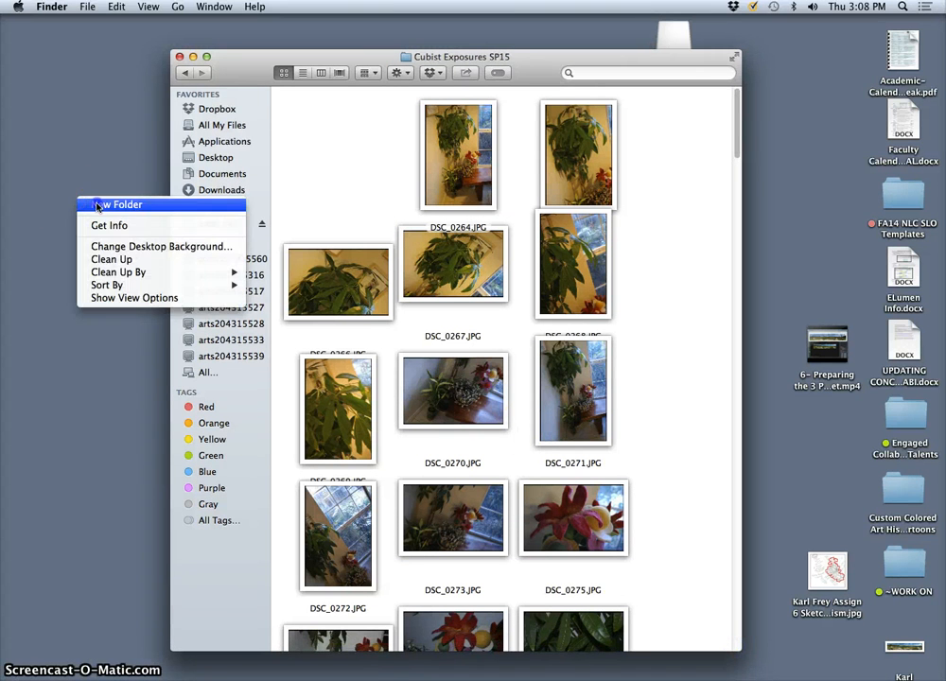
pyautogui.click(98, 205)
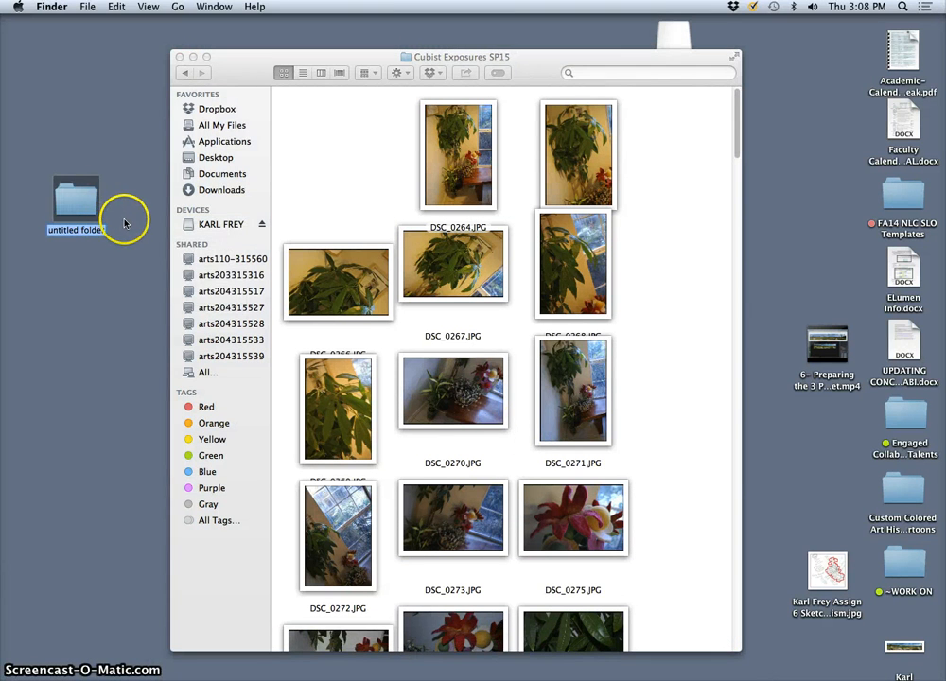
pyautogui.rightClick(79, 202)
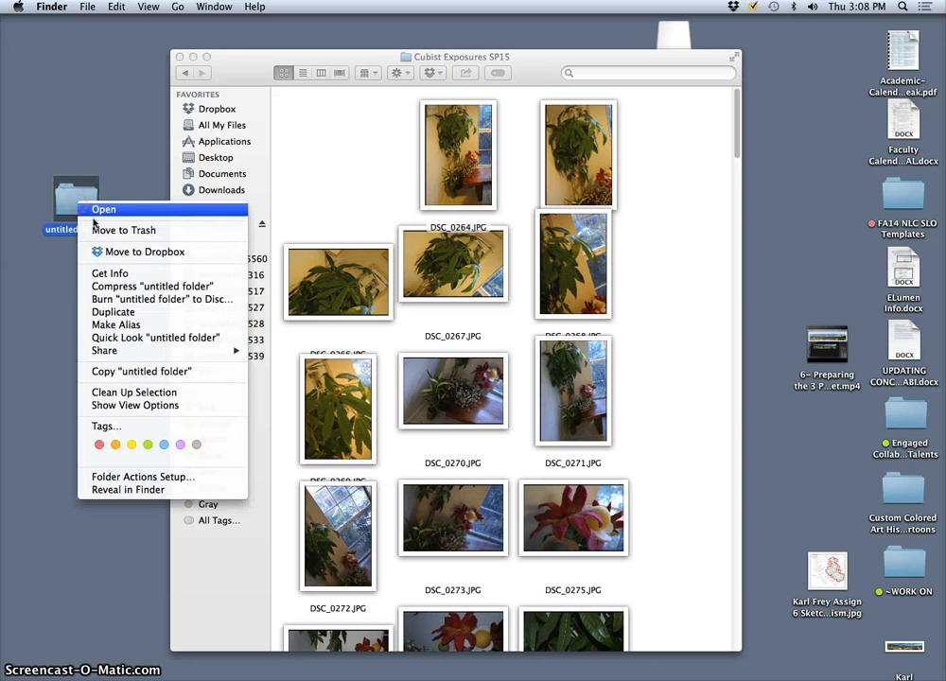
pyautogui.rightClick(87, 196)
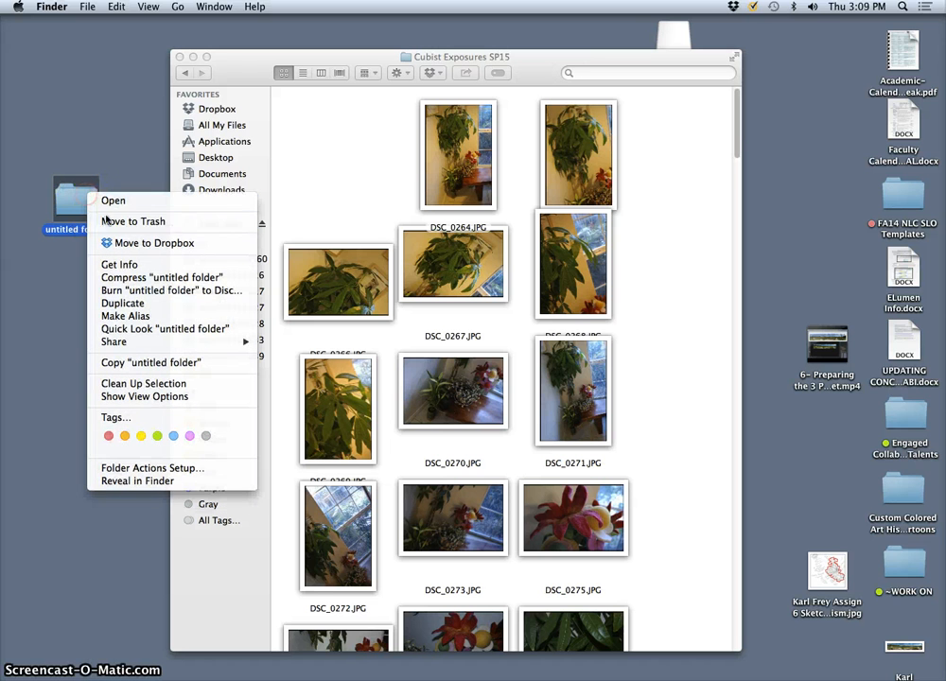
pyautogui.click(195, 97)
# Step: Copy the Cubist Exposures SP15 folder from the external drive to the Desktop and close the drive's window
pyautogui.click(185, 73)
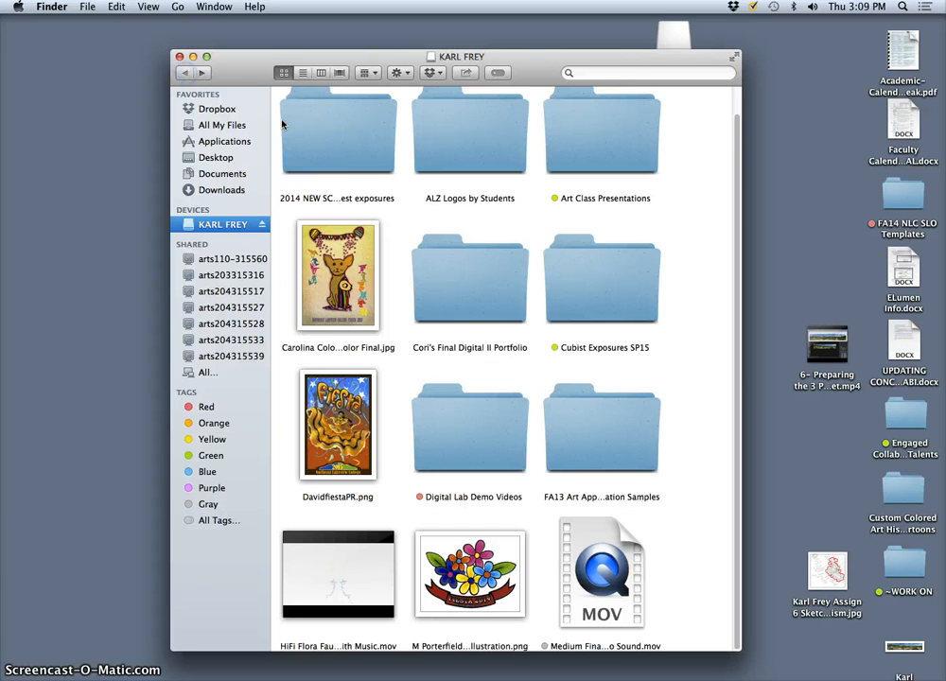
pyautogui.moveTo(589, 299); pyautogui.dragTo(92, 275)
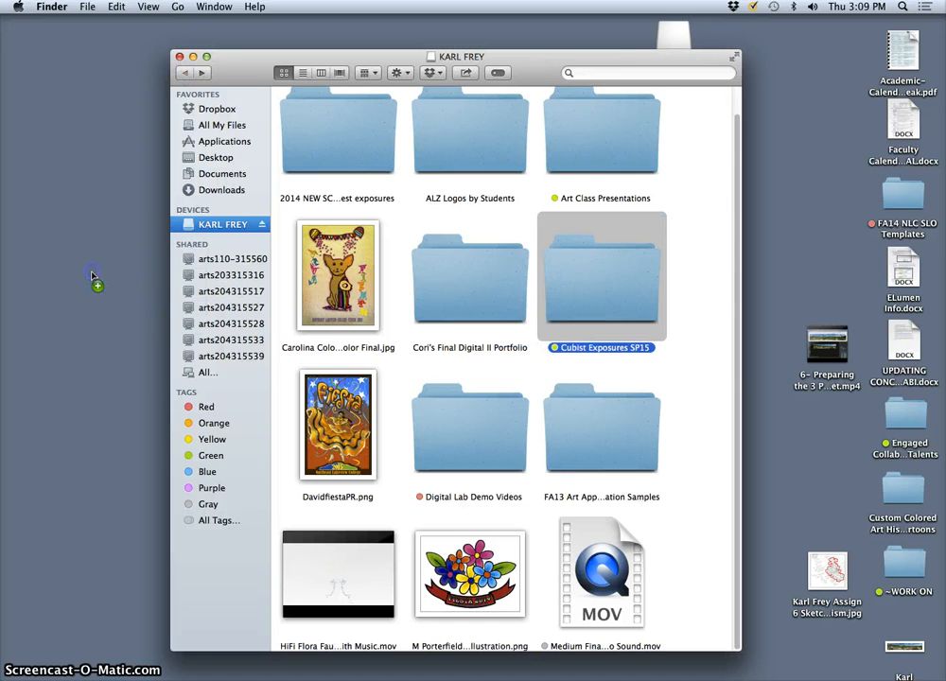
pyautogui.click(181, 58)
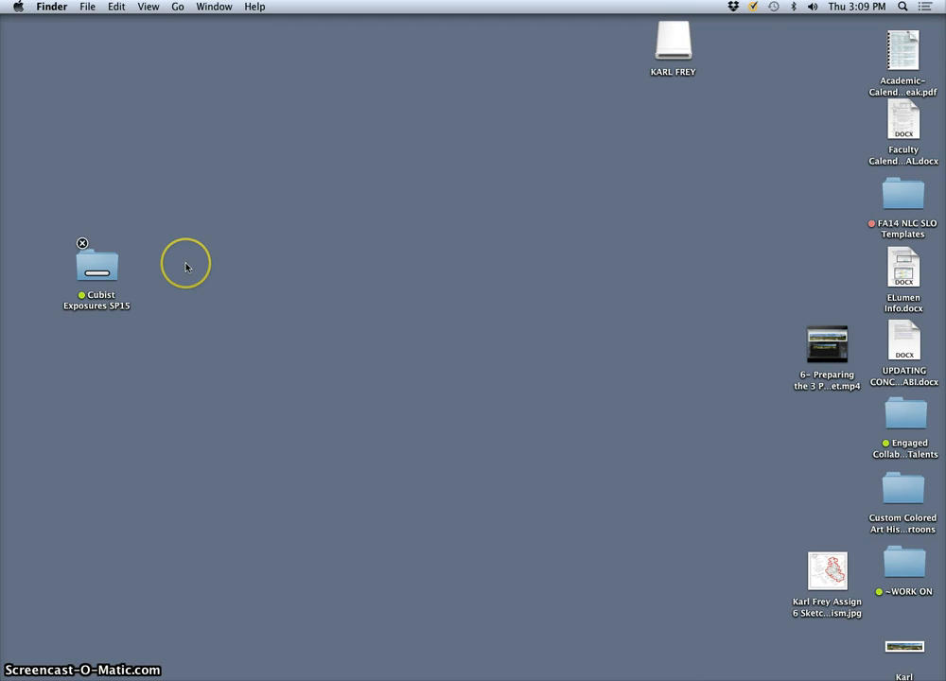
# Step: Check the size and item count of the copied Cubist Exposures SP15 folder in its Info window, and close it
pyautogui.rightClick(102, 274)
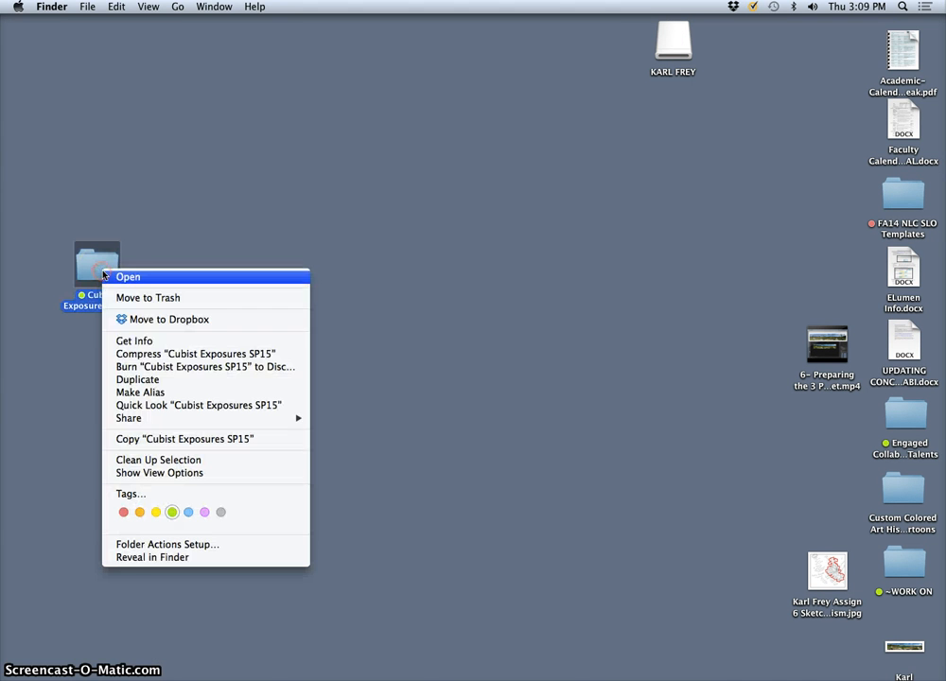
pyautogui.click(140, 340)
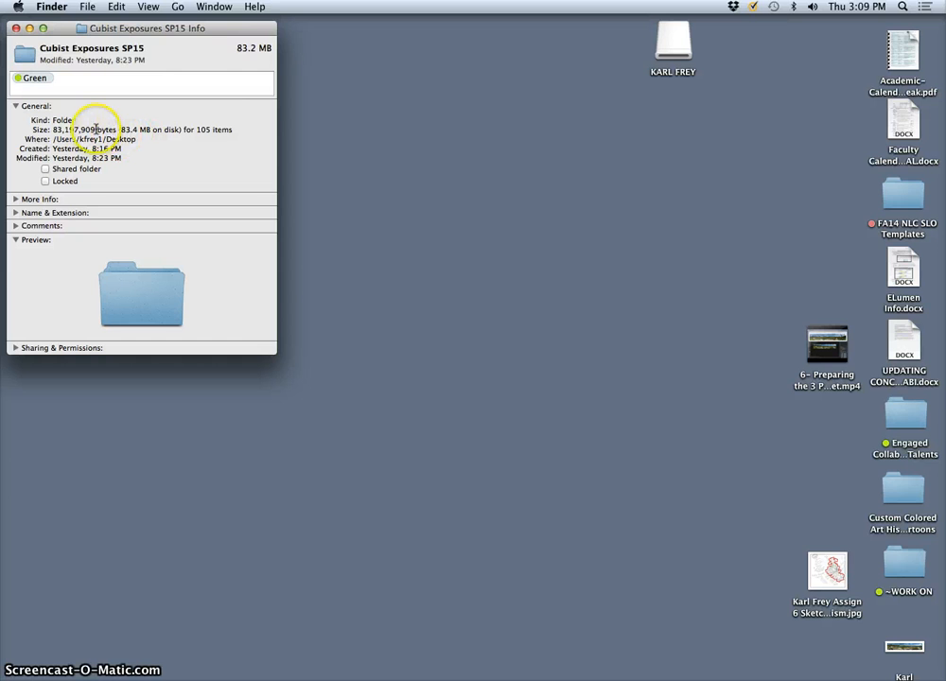
pyautogui.click(14, 30)
pyautogui.click(170, 168)
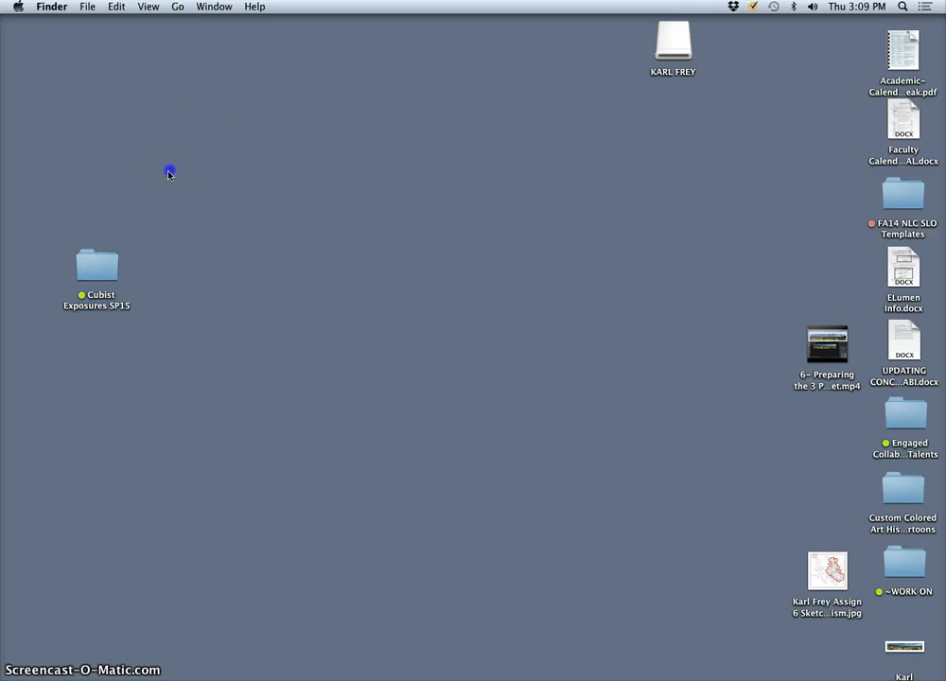
# Step: Open the Cubist Exposures SP15 folder on the Desktop and look through its photos
pyautogui.click(97, 268)
pyautogui.doubleClick(97, 269)
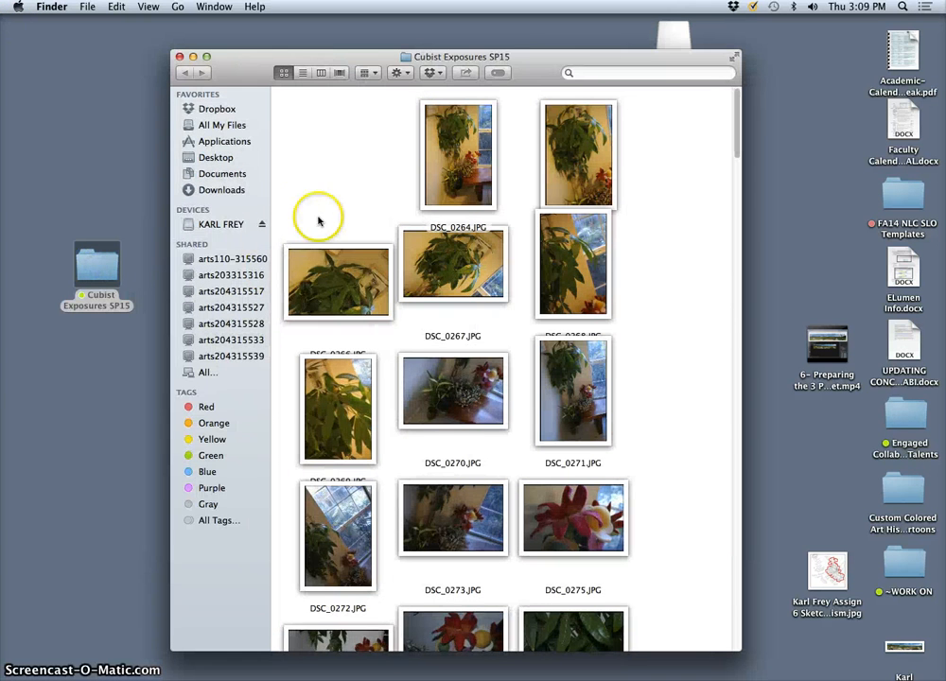
pyautogui.scroll(-6, 451, 475)
pyautogui.scroll(8, 451, 476)
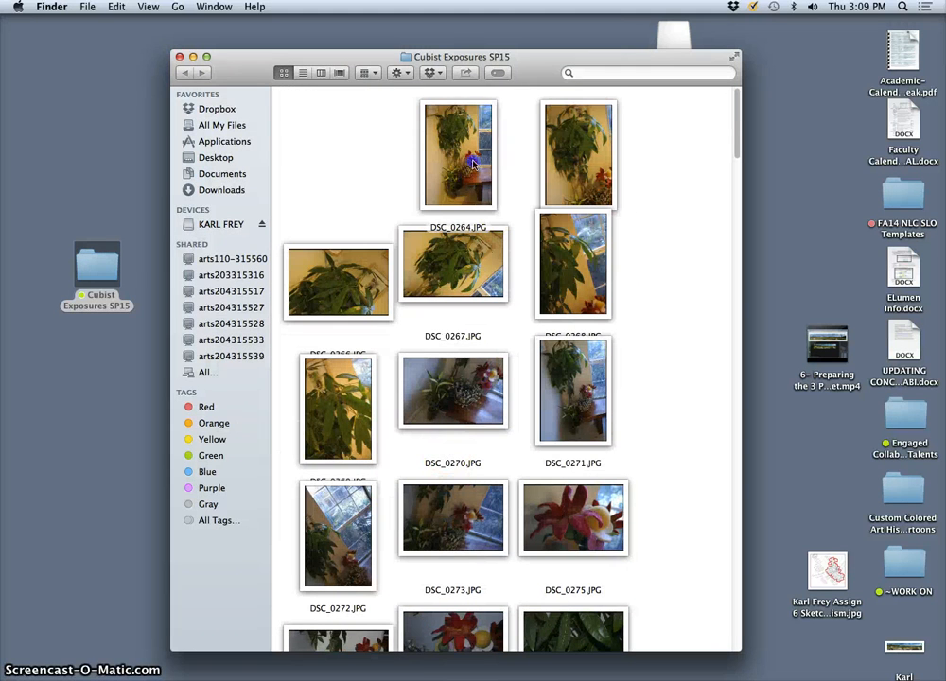
# Step: Open DSC_0264.JPG in Preview and examine its dimensions in inches and its resolution without resizing it
pyautogui.doubleClick(479, 182)
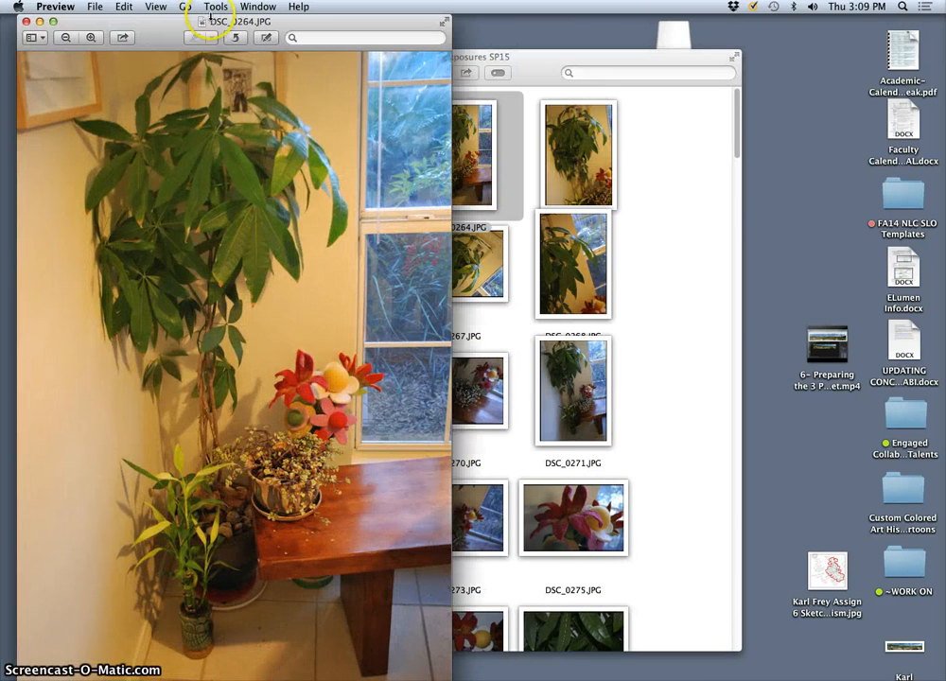
pyautogui.click(220, 5)
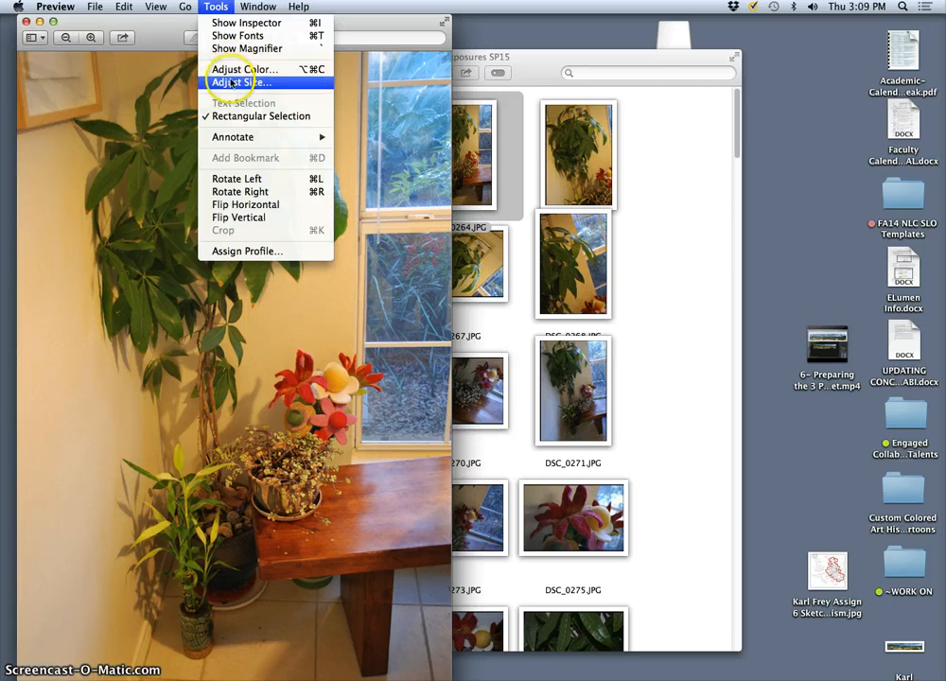
pyautogui.click(227, 82)
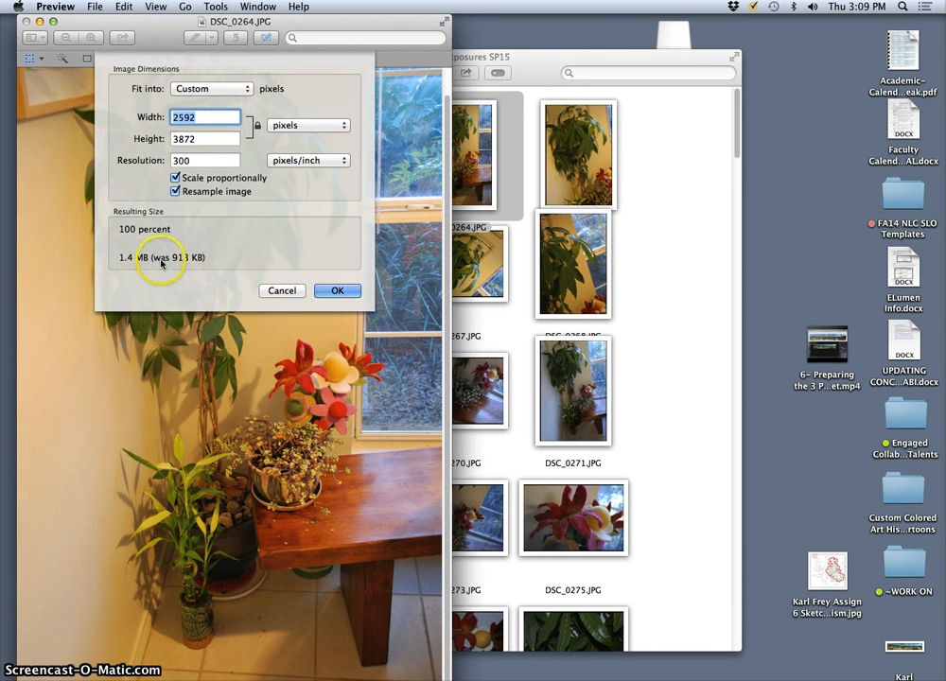
pyautogui.click(304, 124)
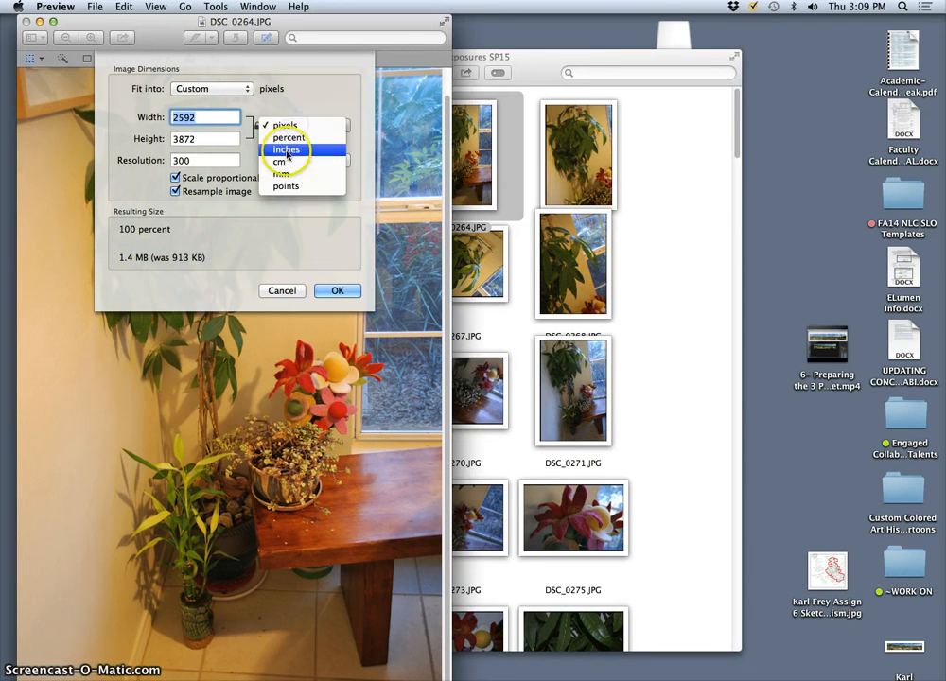
pyautogui.click(295, 148)
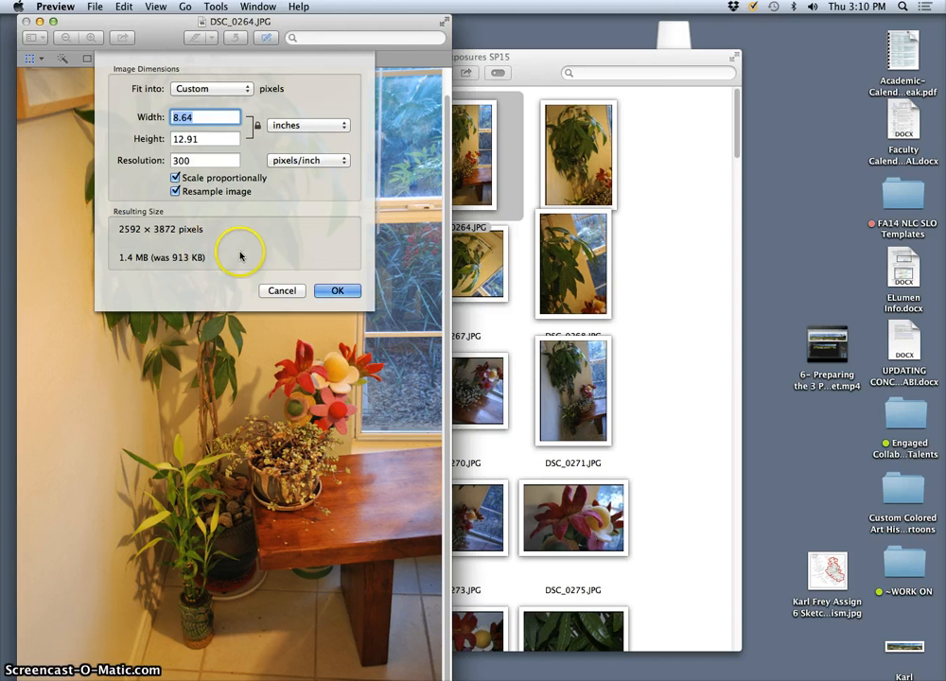
pyautogui.click(282, 291)
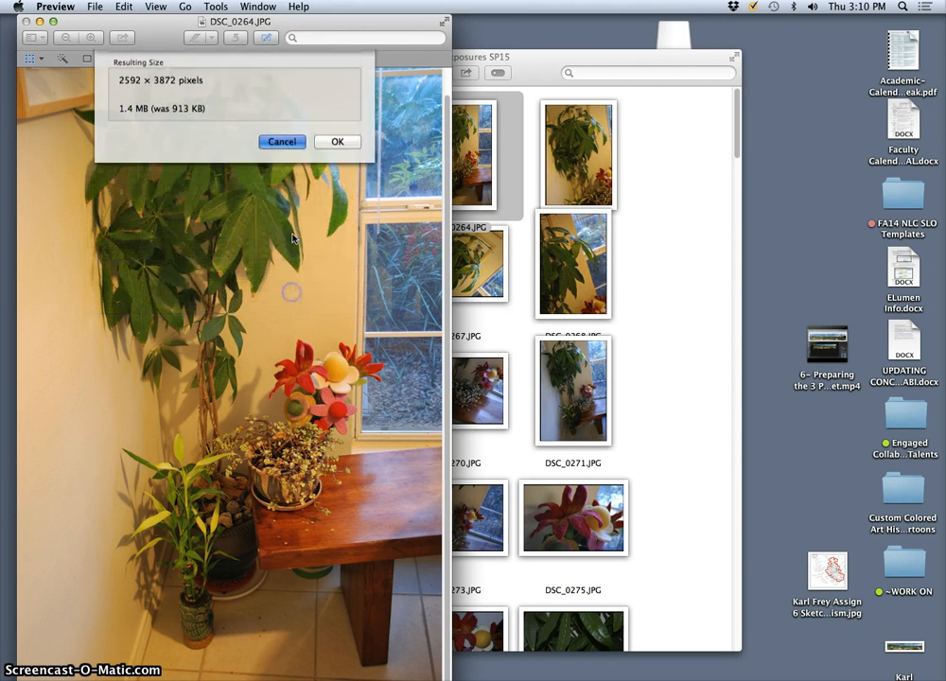
# Step: Switch to Firefox, view the third image of the Photobucket Instructor Demonstrations slideshow, and put the browser away
pyautogui.click(631, 235)
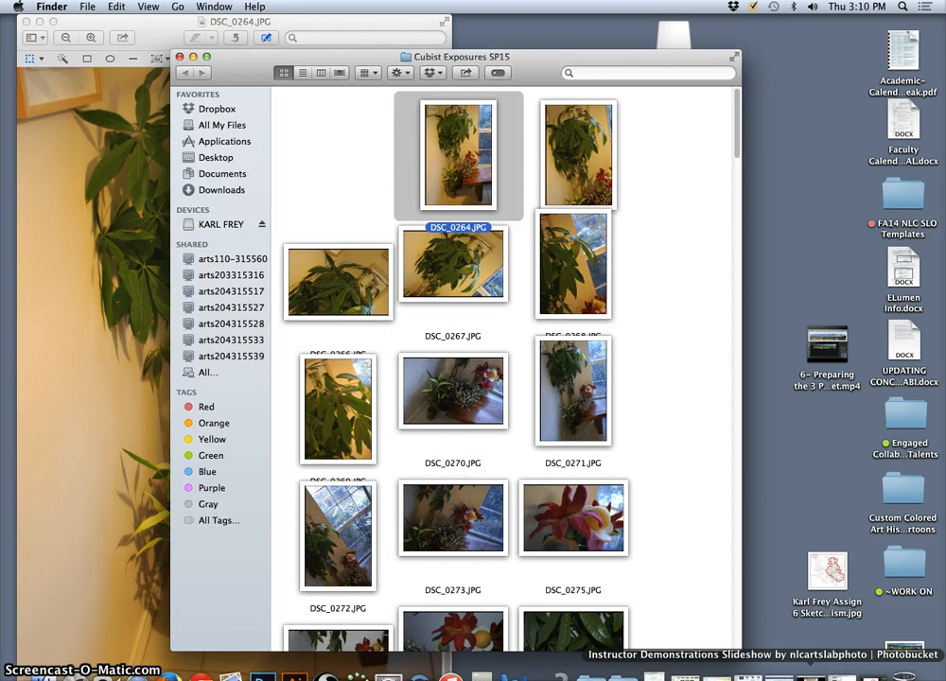
pyautogui.click(764, 673)
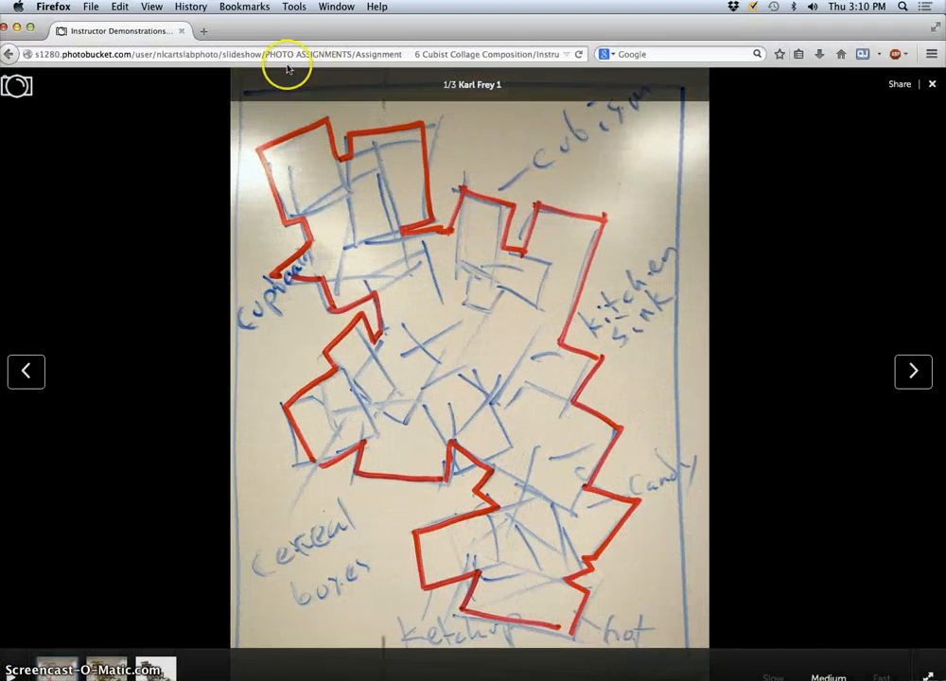
pyautogui.click(161, 674)
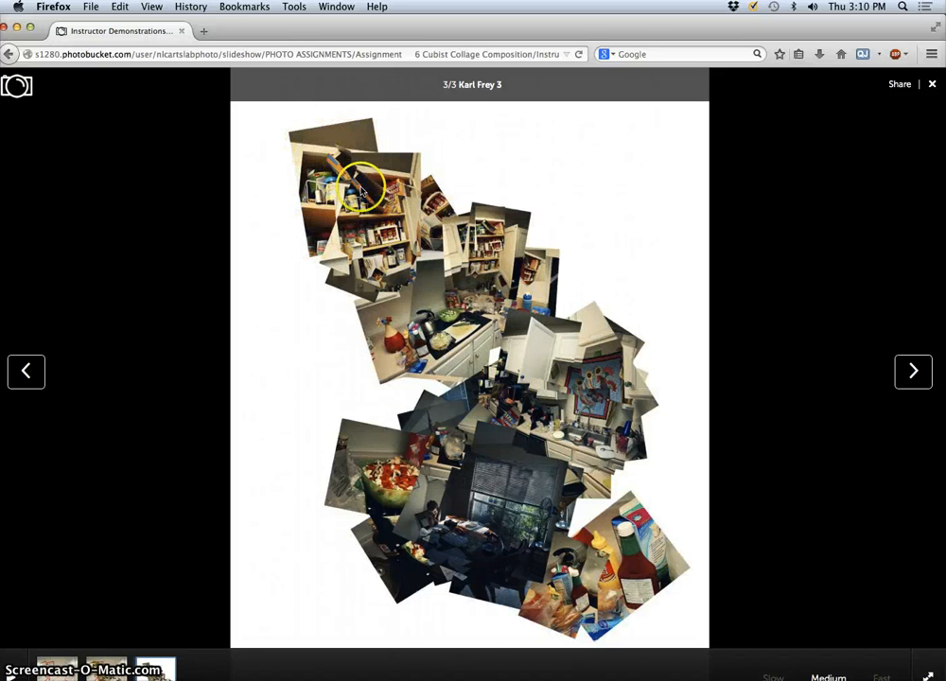
pyautogui.click(31, 26)
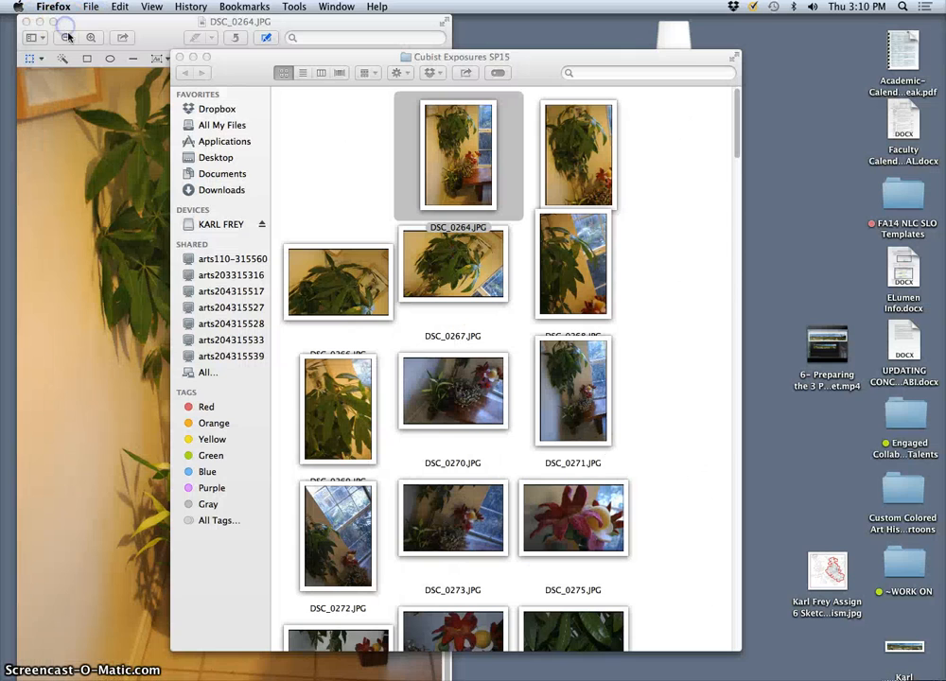
# Step: Close the Preview window and open DSC_0264.JPG from the Cubist Exposures SP15 folder in Adobe Photoshop CC
pyautogui.click(27, 21)
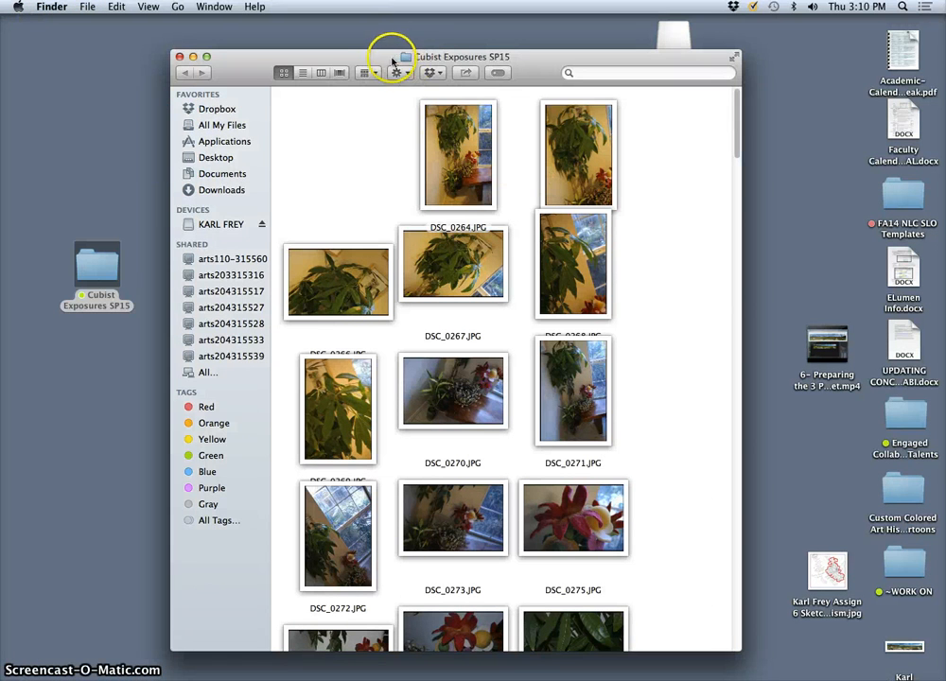
pyautogui.moveTo(386, 43); pyautogui.dragTo(328, 40)
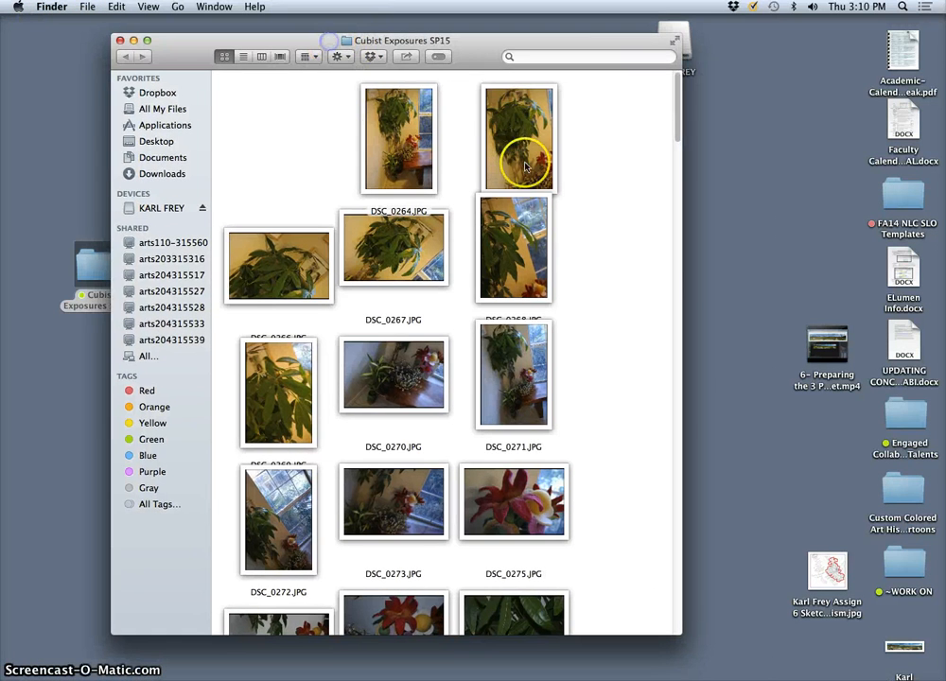
pyautogui.rightClick(396, 144)
pyautogui.moveTo(555, 165)
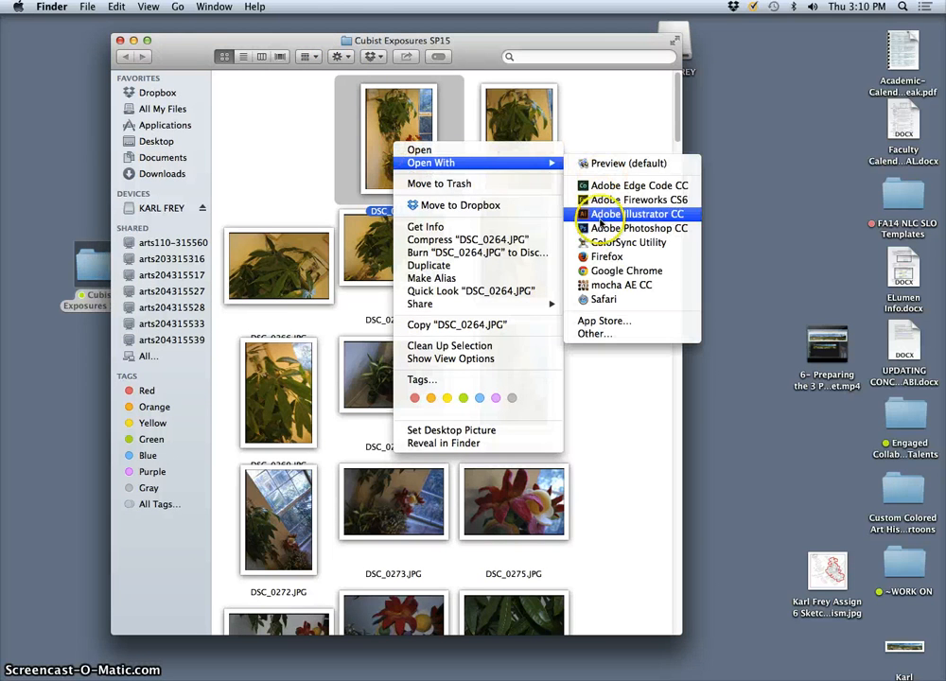
pyautogui.click(575, 234)
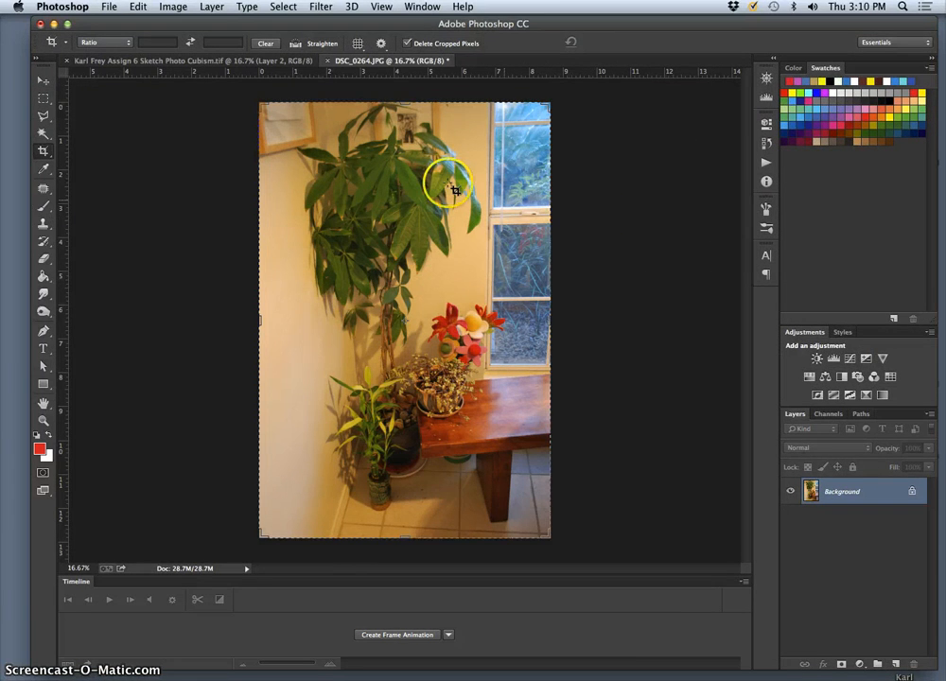
# Step: Close the photo-cubism sketch document and remove the Timeline panel to enlarge the workspace around DSC_0264.JPG
pyautogui.click(66, 60)
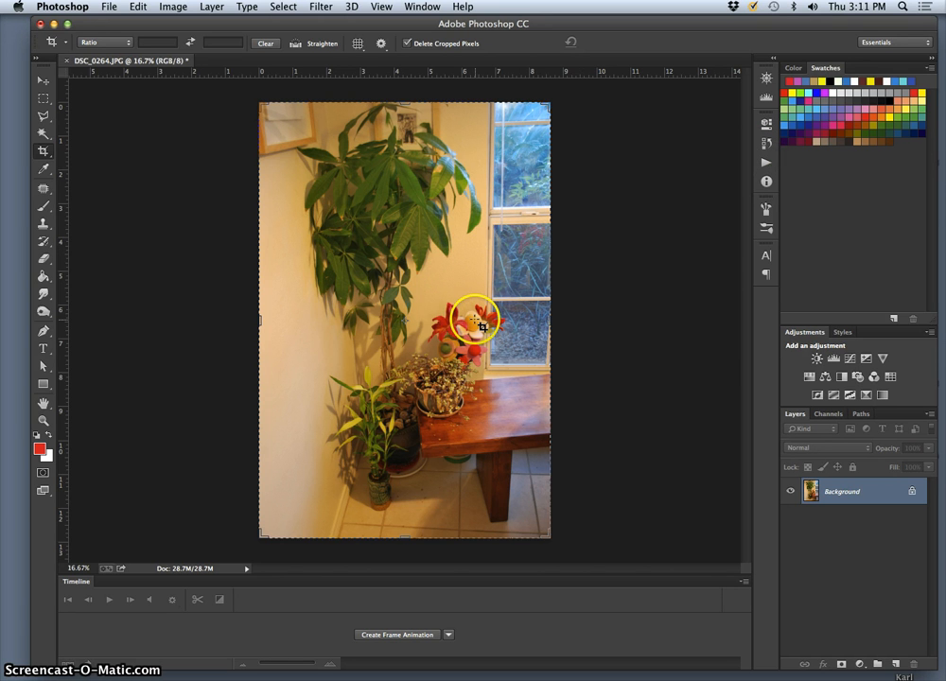
pyautogui.click(745, 580)
pyautogui.click(747, 575)
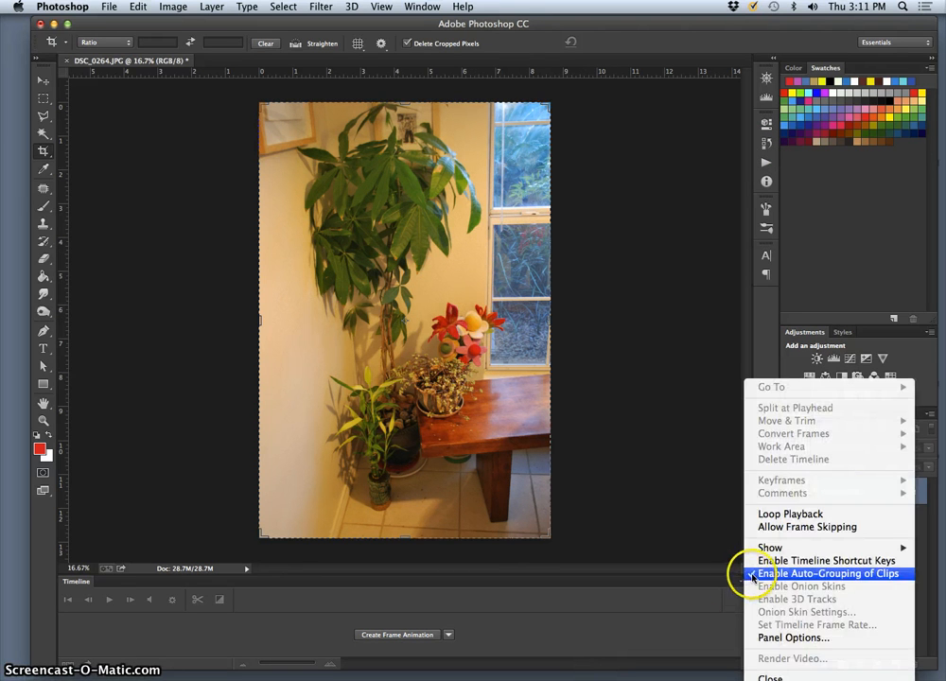
pyautogui.click(714, 551)
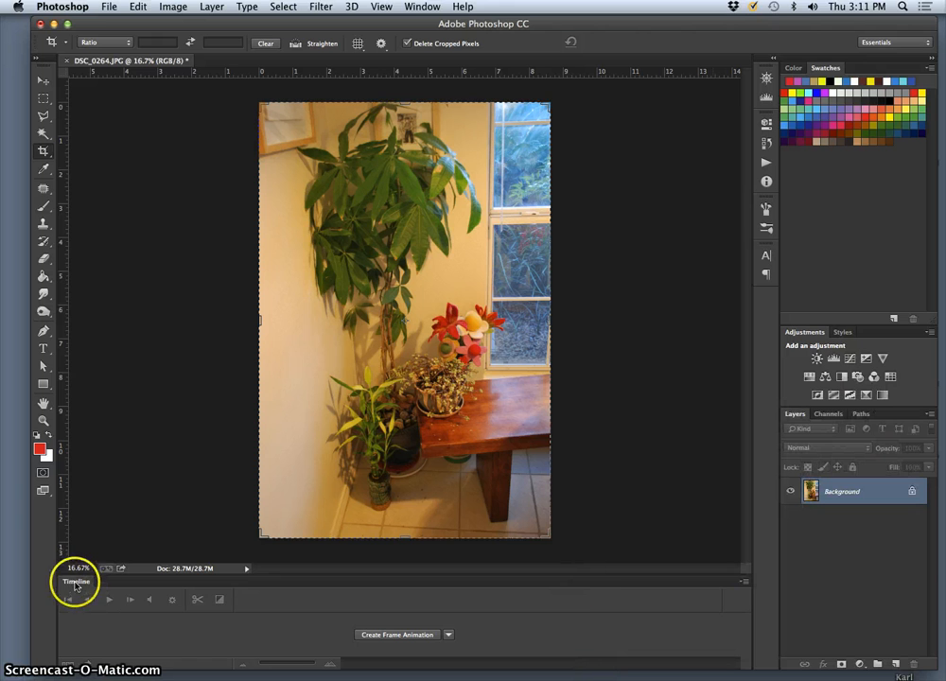
pyautogui.moveTo(76, 587); pyautogui.dragTo(136, 570)
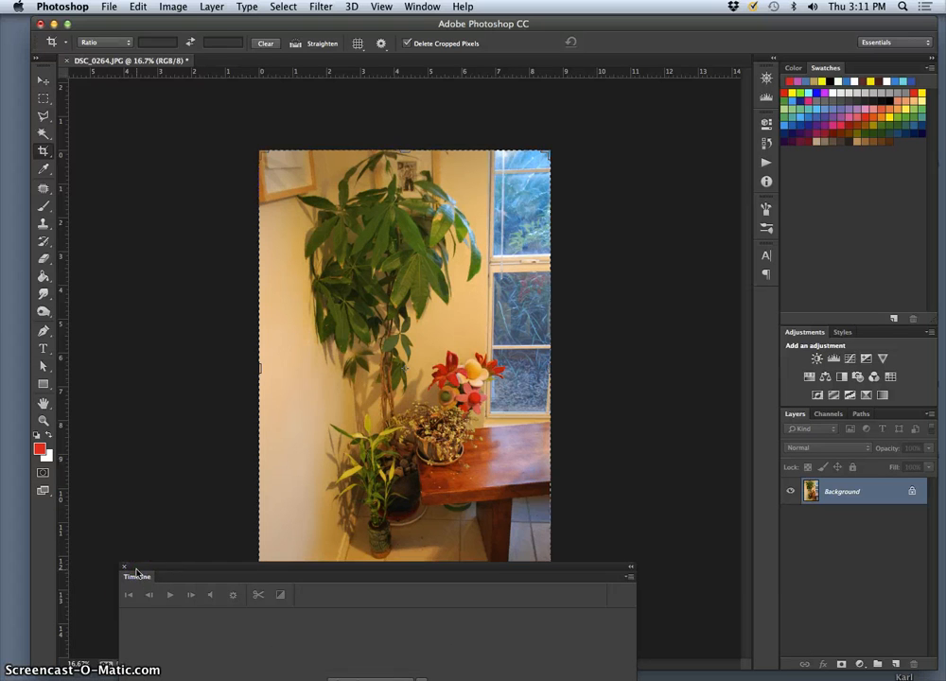
pyautogui.click(124, 568)
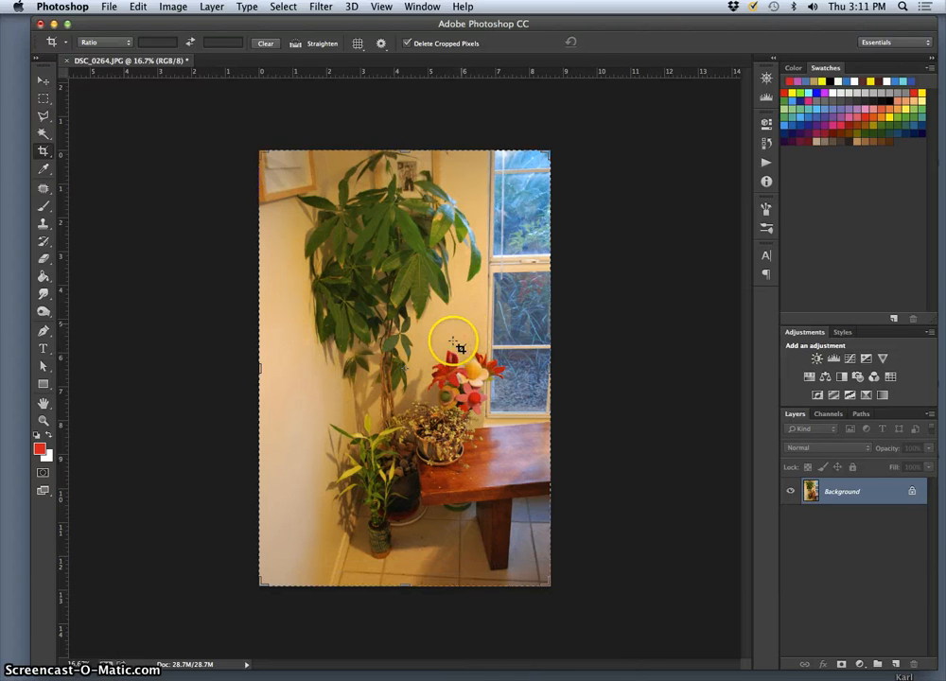
# Step: Try an image resolution of 100 pixels/inch for DSC_0264.JPG, compare it with resampling disabled, and discard the changes
pyautogui.click(173, 7)
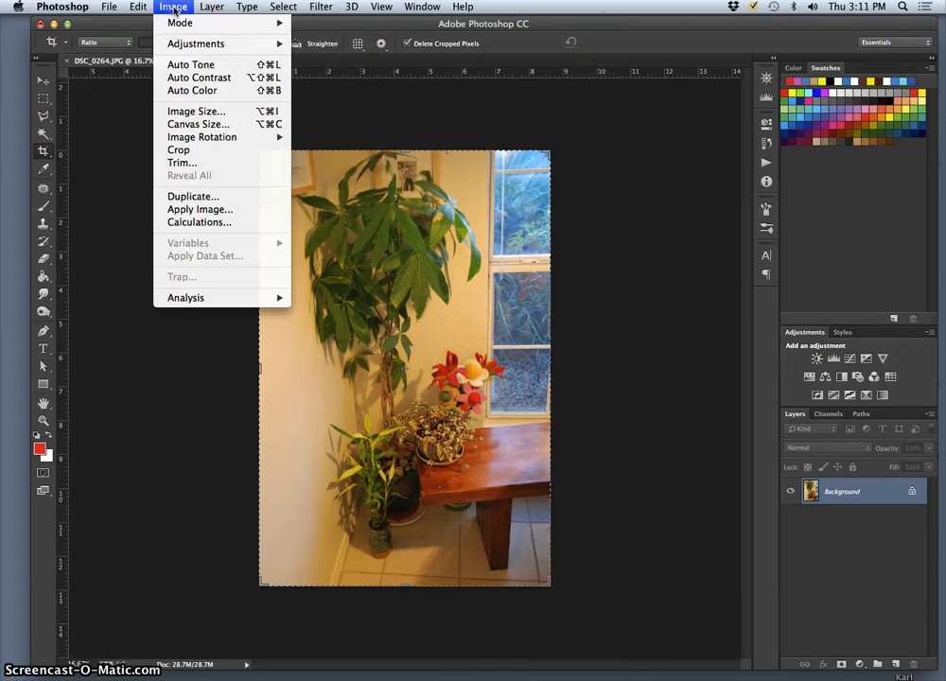
pyautogui.click(189, 111)
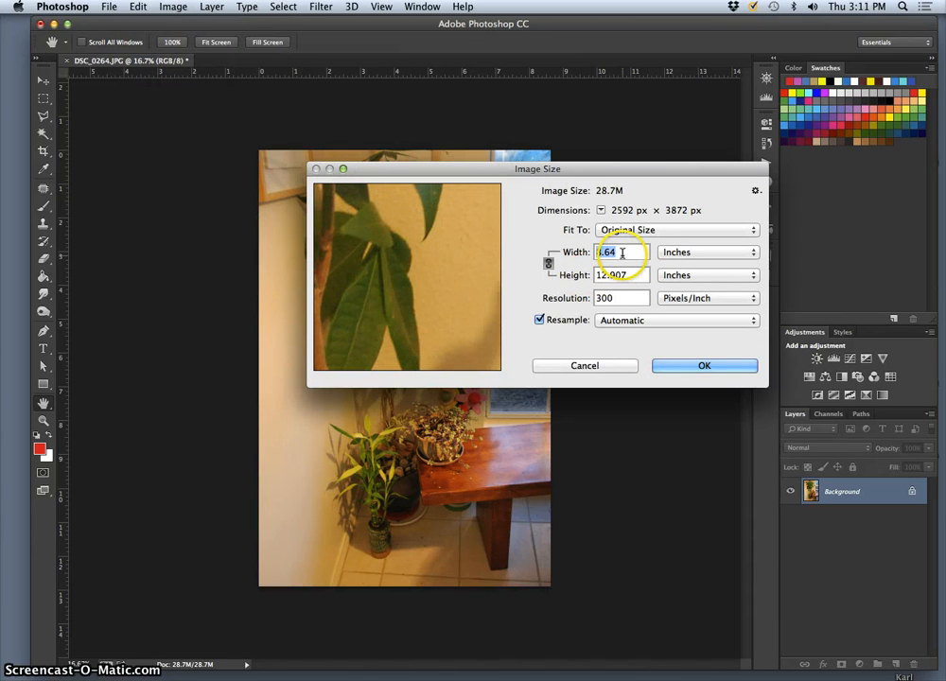
pyautogui.moveTo(623, 298); pyautogui.dragTo(568, 301)
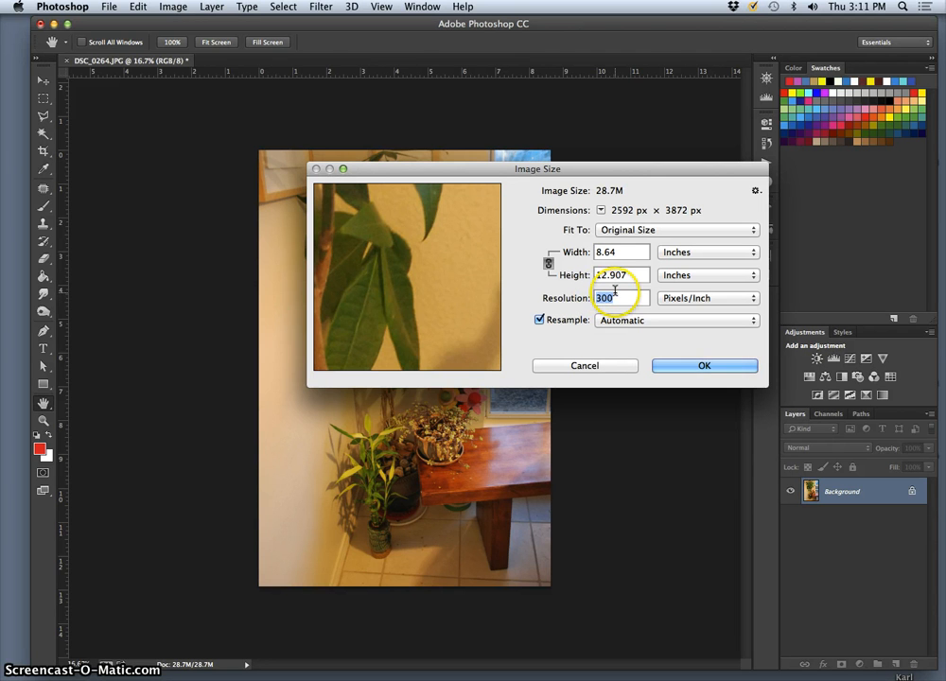
pyautogui.write('100')
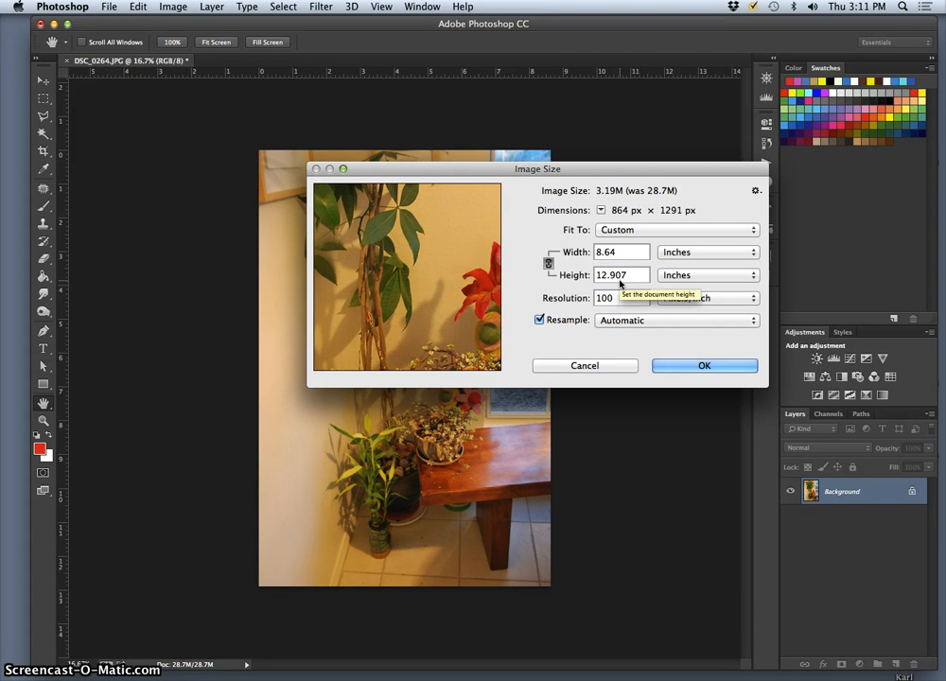
pyautogui.click(635, 271)
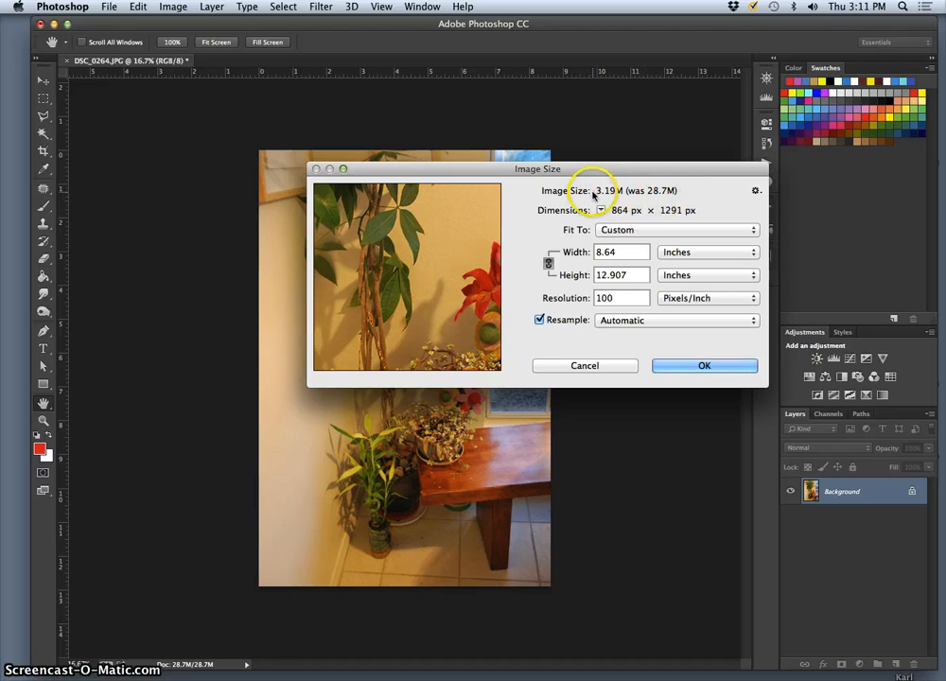
pyautogui.click(540, 321)
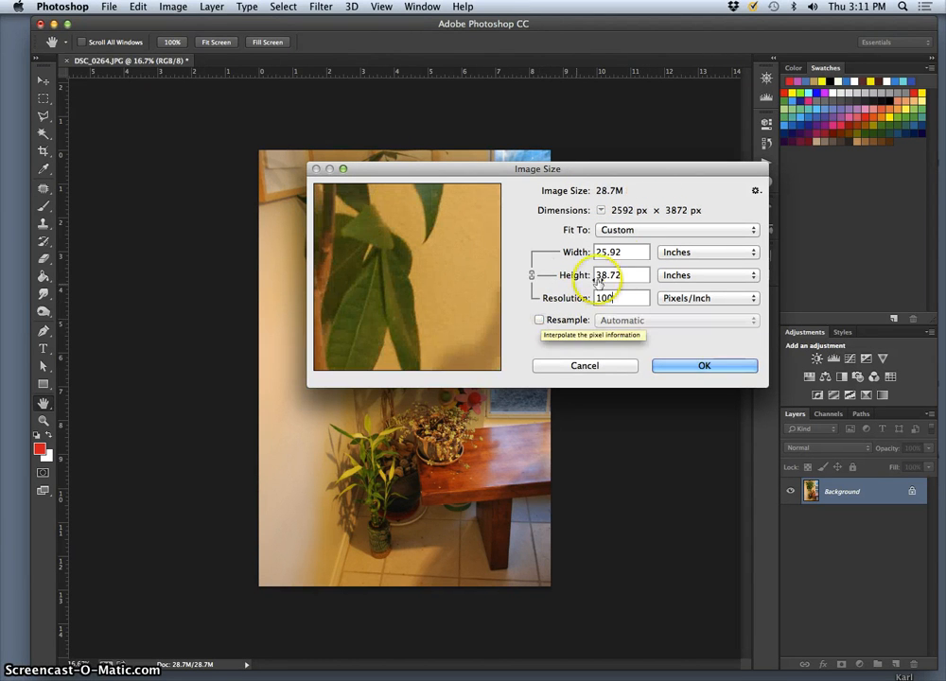
pyautogui.click(540, 321)
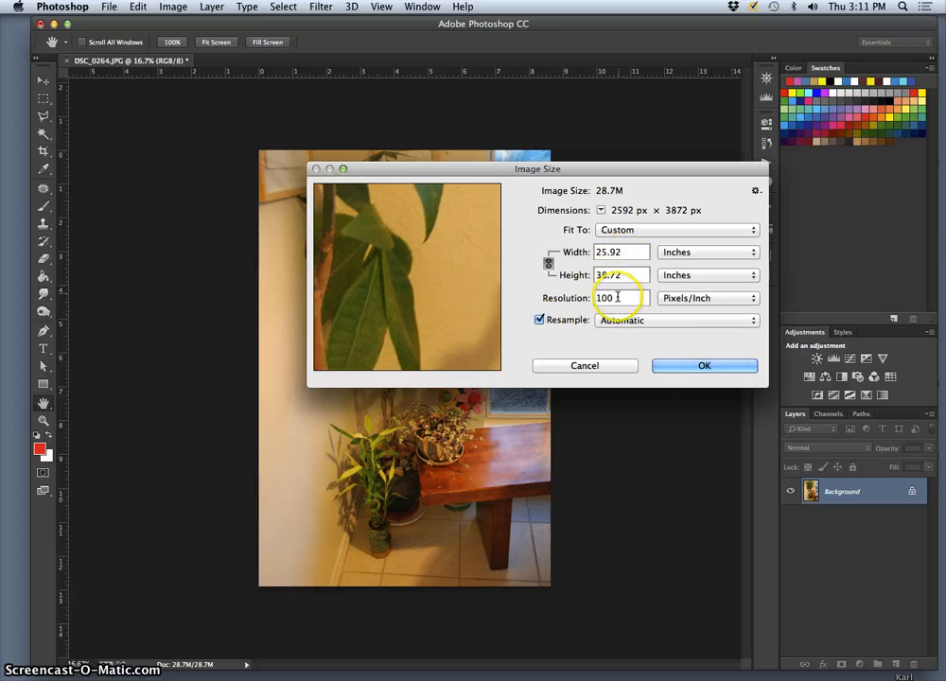
pyautogui.click(584, 365)
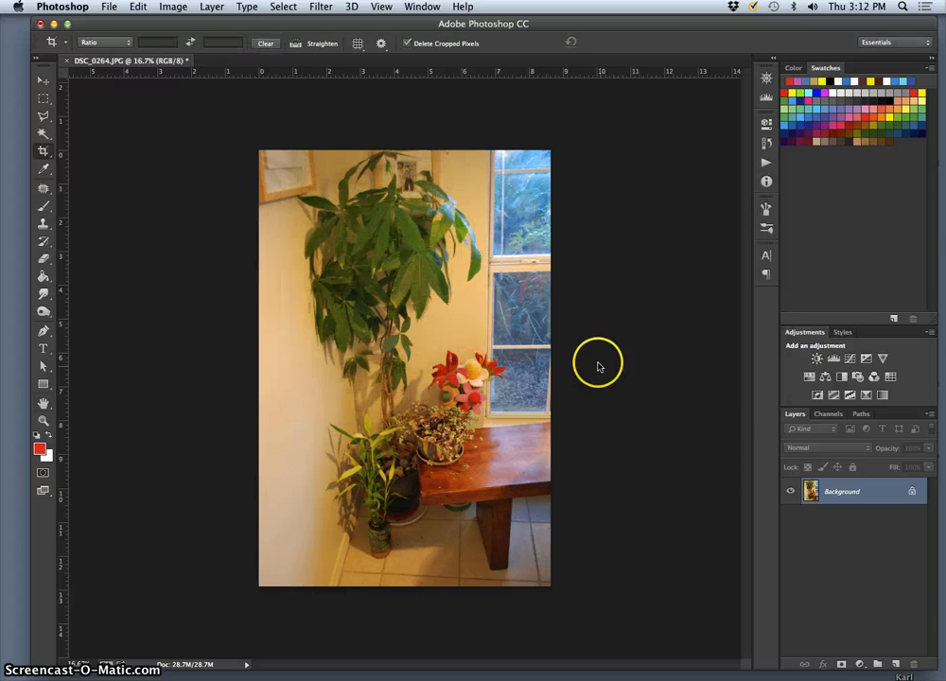
pyautogui.click(170, 8)
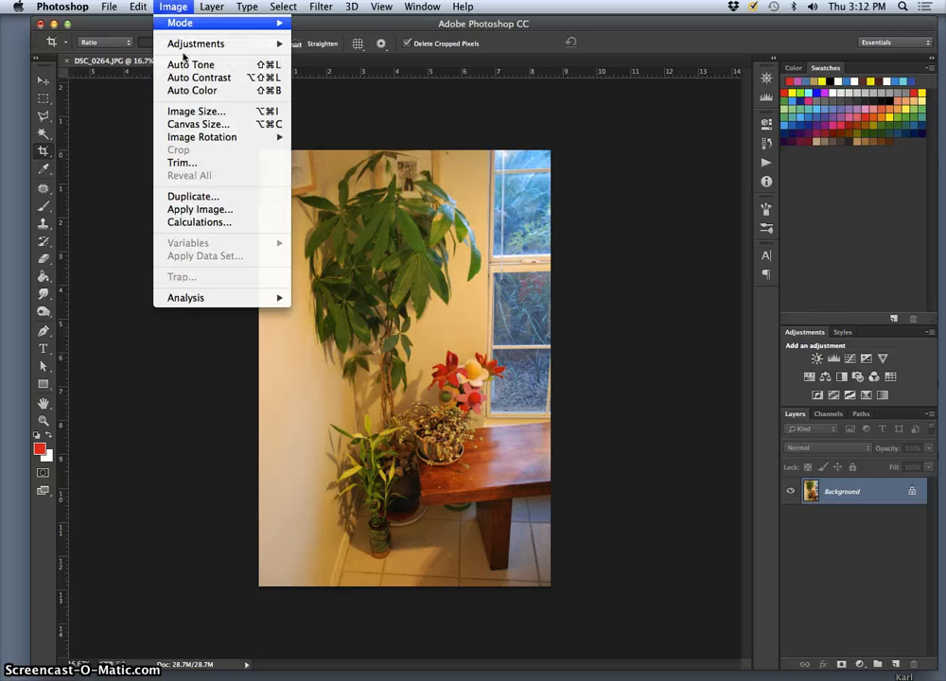
pyautogui.click(176, 111)
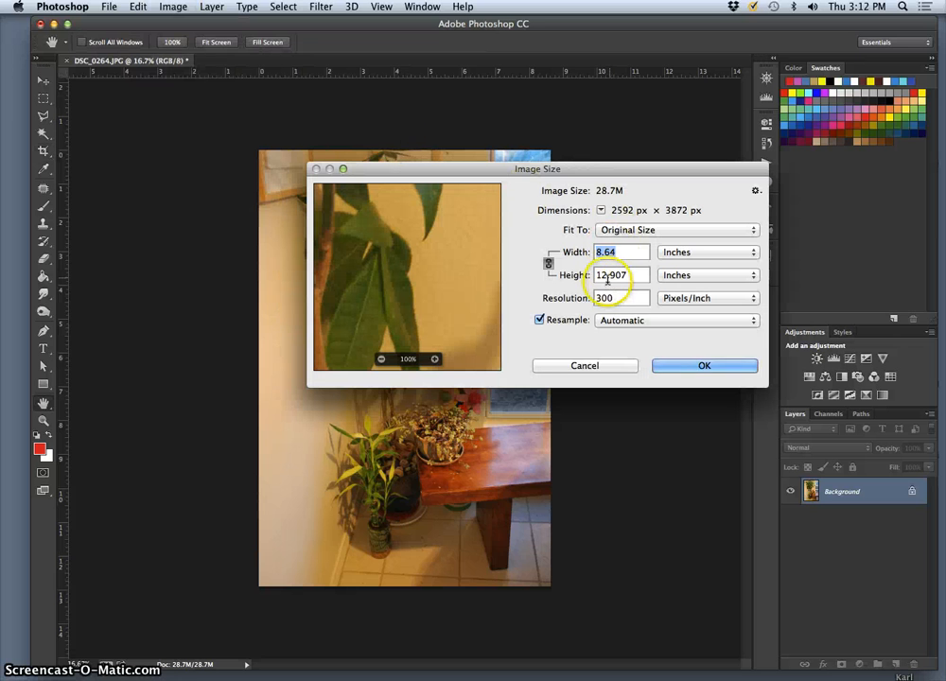
pyautogui.click(592, 299)
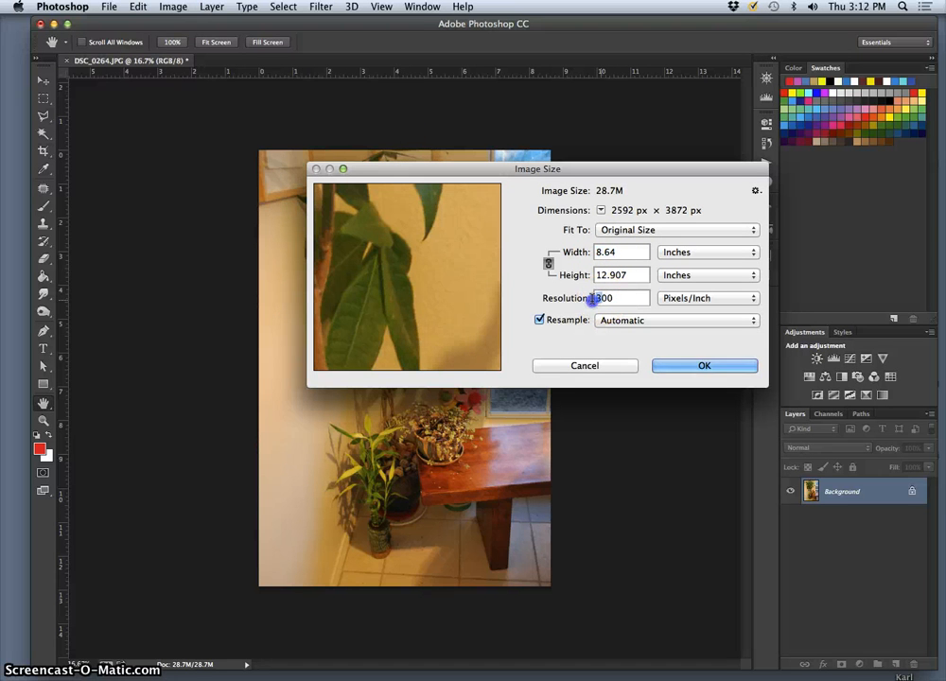
pyautogui.write('1')
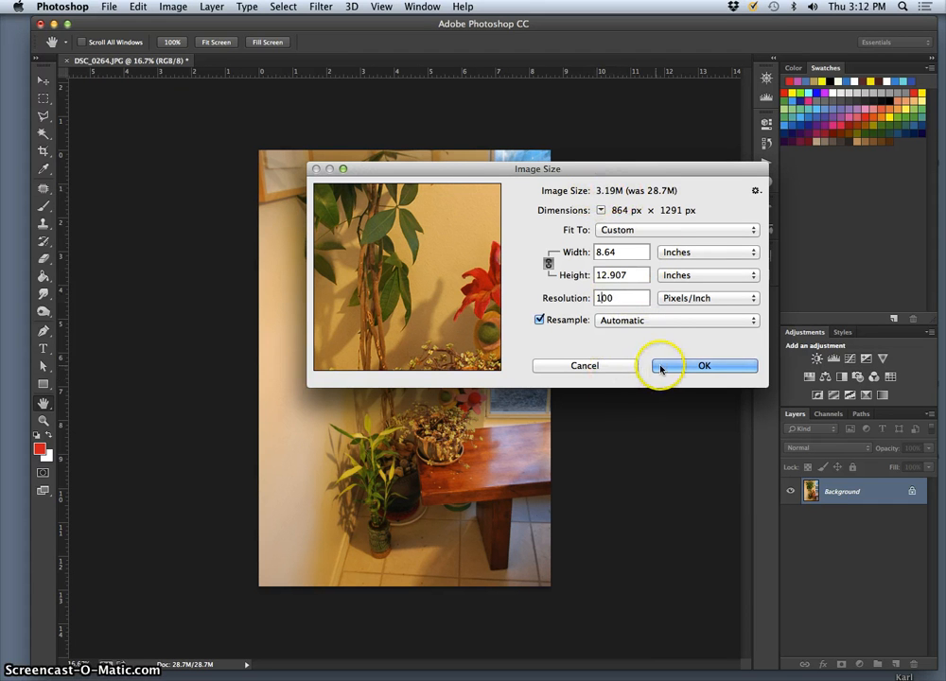
pyautogui.click(624, 366)
pyautogui.press('c')
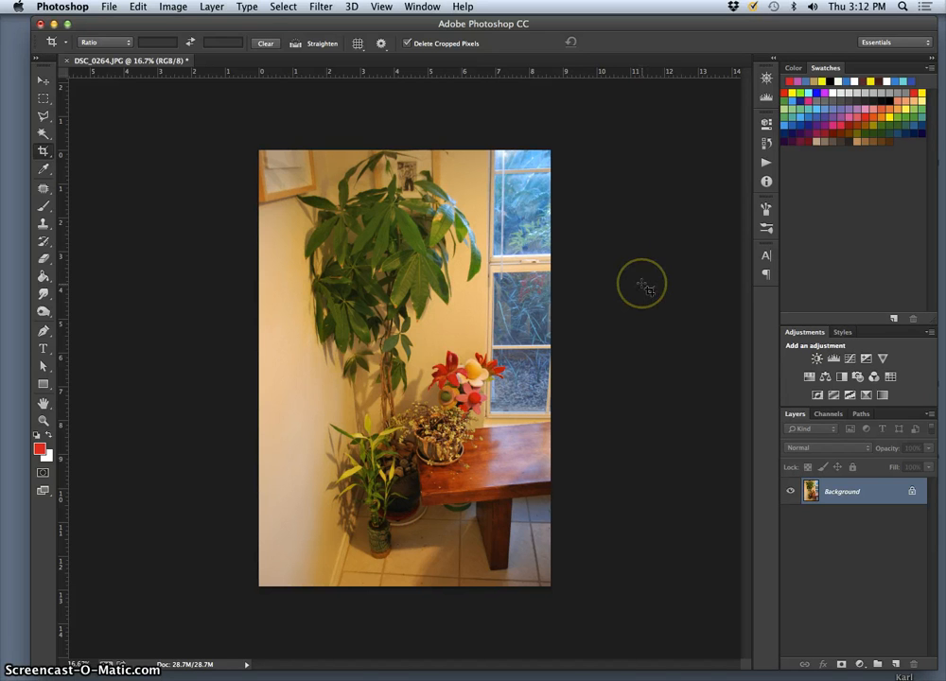
# Step: Show the list of Photoshop actions and collapse all the expanded action sets
pyautogui.click(766, 161)
pyautogui.moveTo(746, 175); pyautogui.dragTo(747, 114)
pyautogui.click(646, 155)
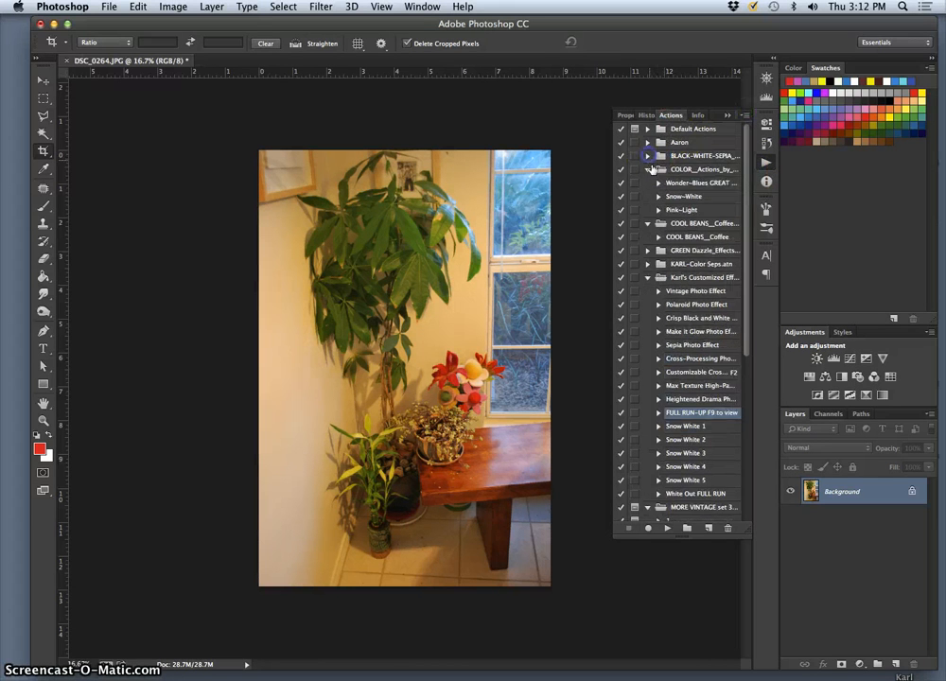
pyautogui.click(647, 168)
pyautogui.click(647, 183)
pyautogui.click(647, 223)
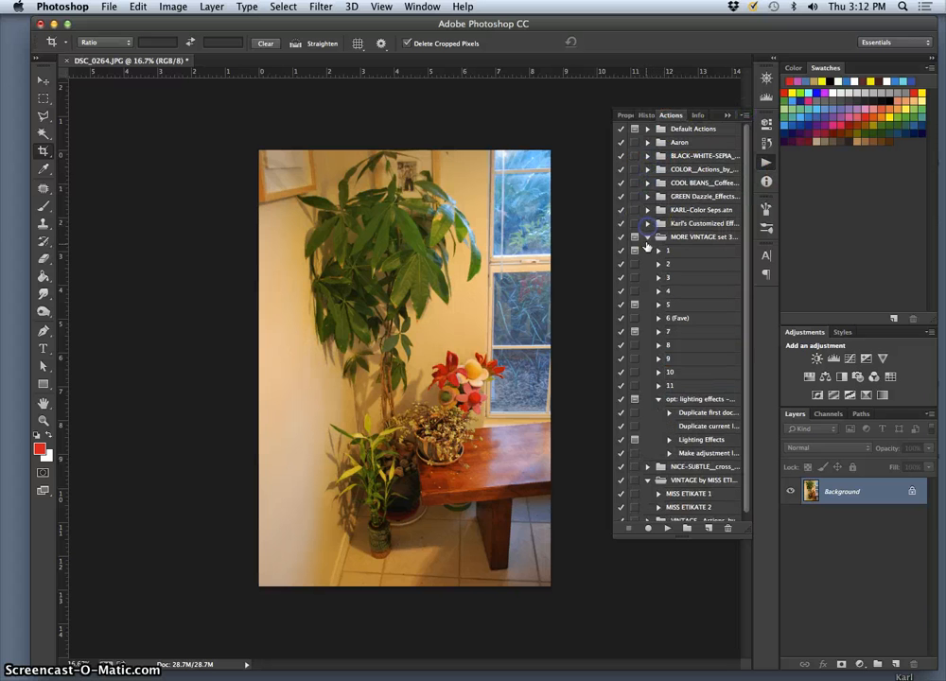
pyautogui.click(647, 236)
pyautogui.click(647, 264)
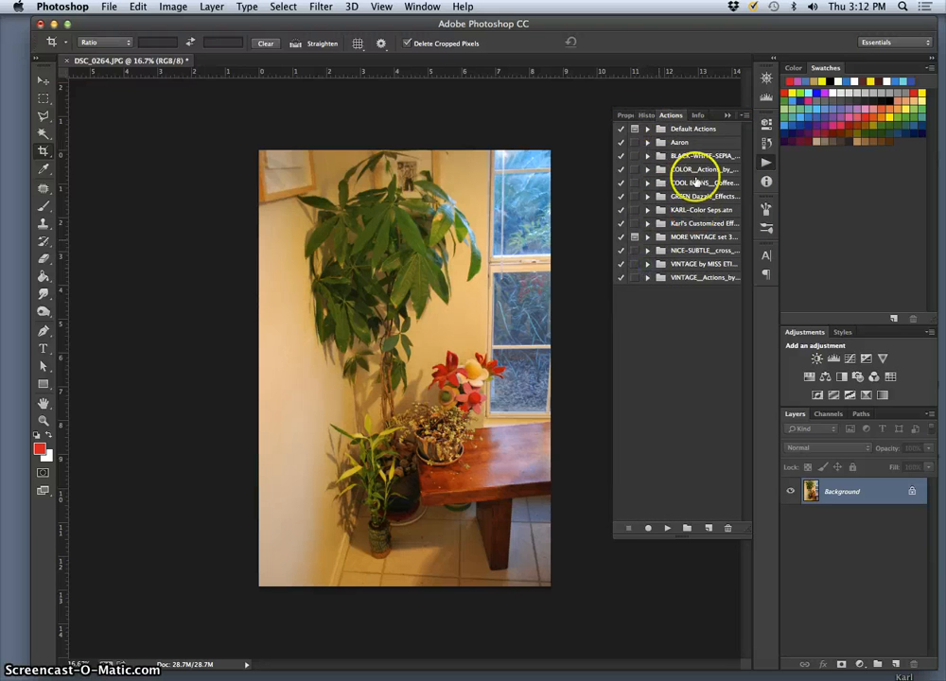
# Step: Create an action in the Default Actions set, named with the author's first name followed by "Temp", and start recording it
pyautogui.click(647, 128)
pyautogui.click(672, 131)
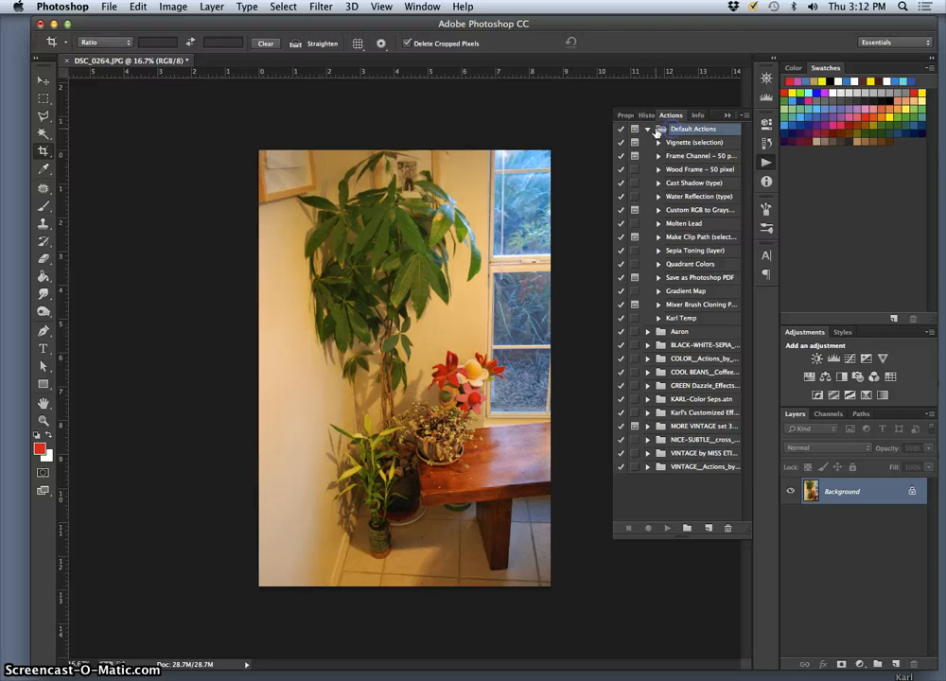
pyautogui.click(648, 130)
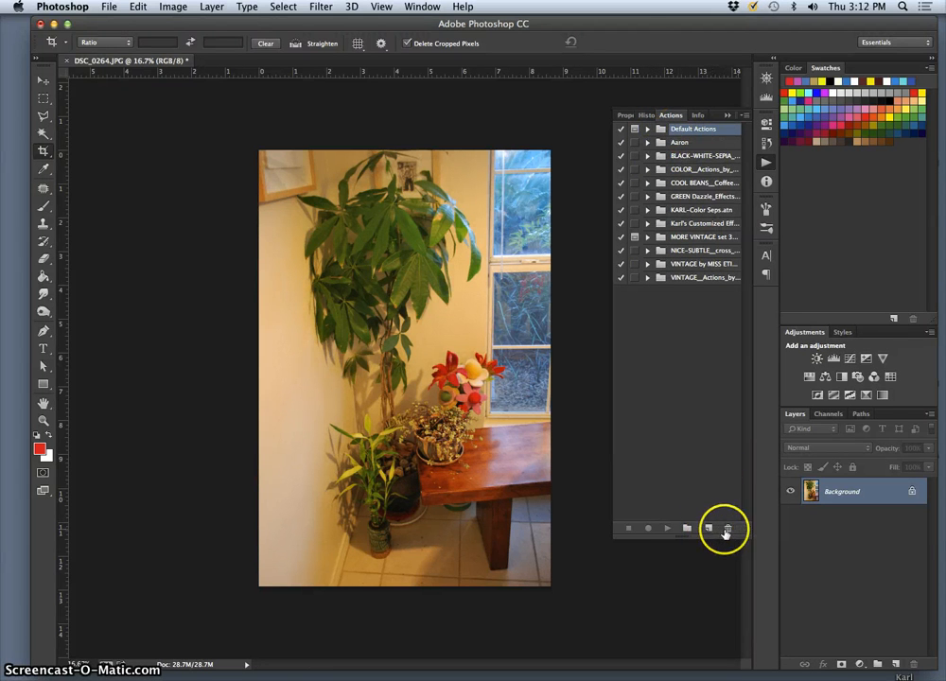
pyautogui.click(708, 531)
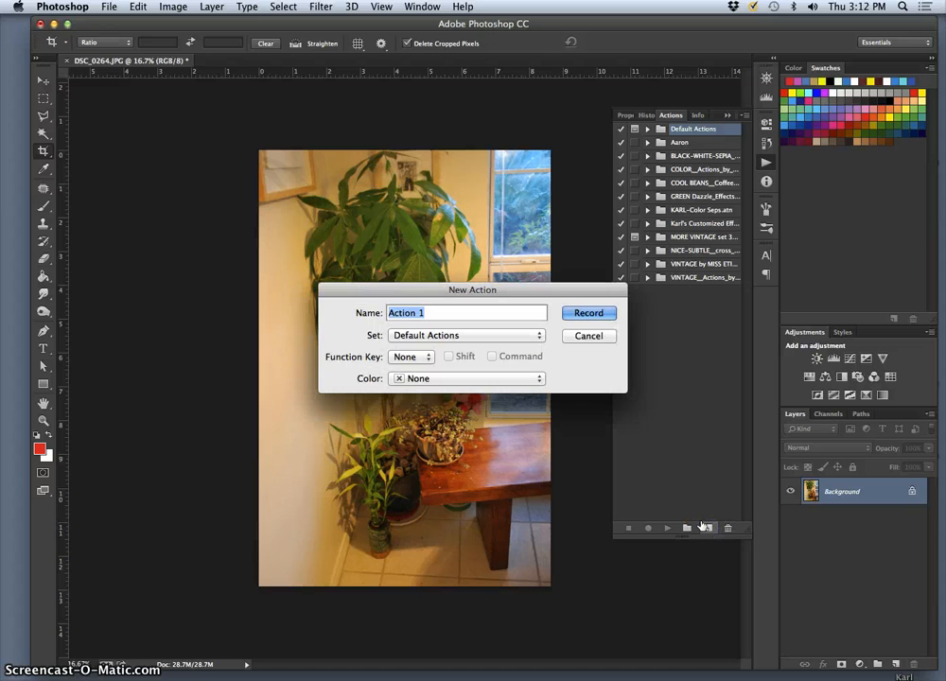
pyautogui.write('Karl Temp')
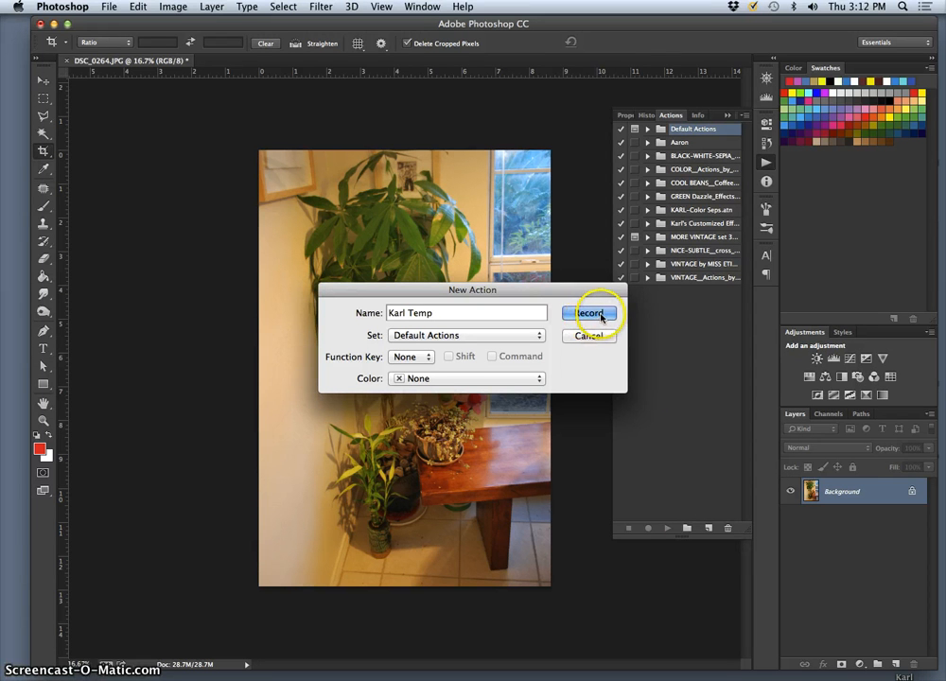
pyautogui.click(598, 315)
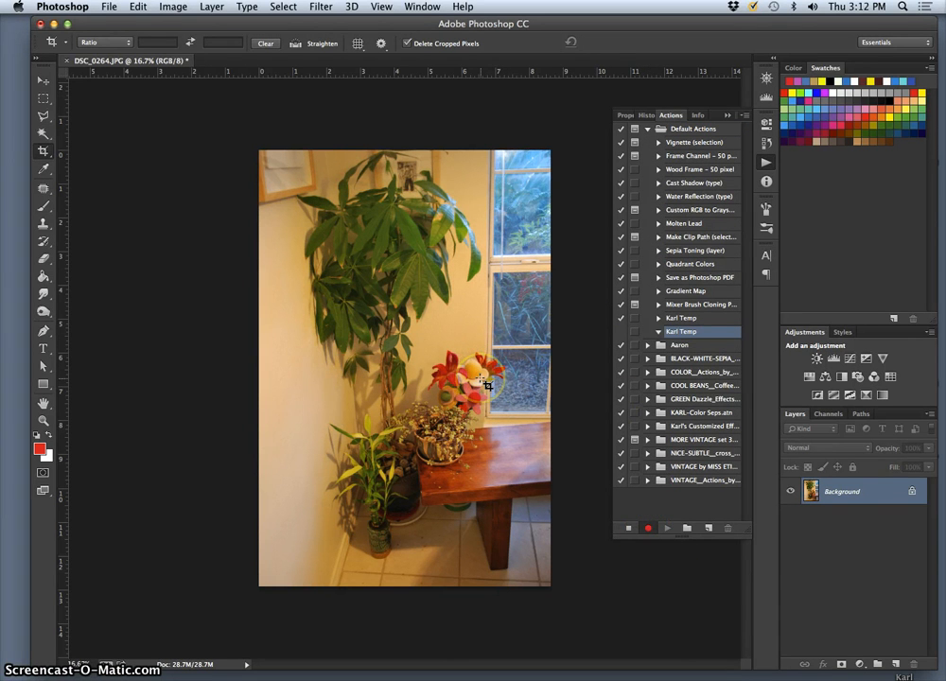
# Step: Record resizing DSC_0264.JPG to a resolution of 100 pixels/inch with automatic resampling enabled
pyautogui.click(174, 8)
pyautogui.click(205, 111)
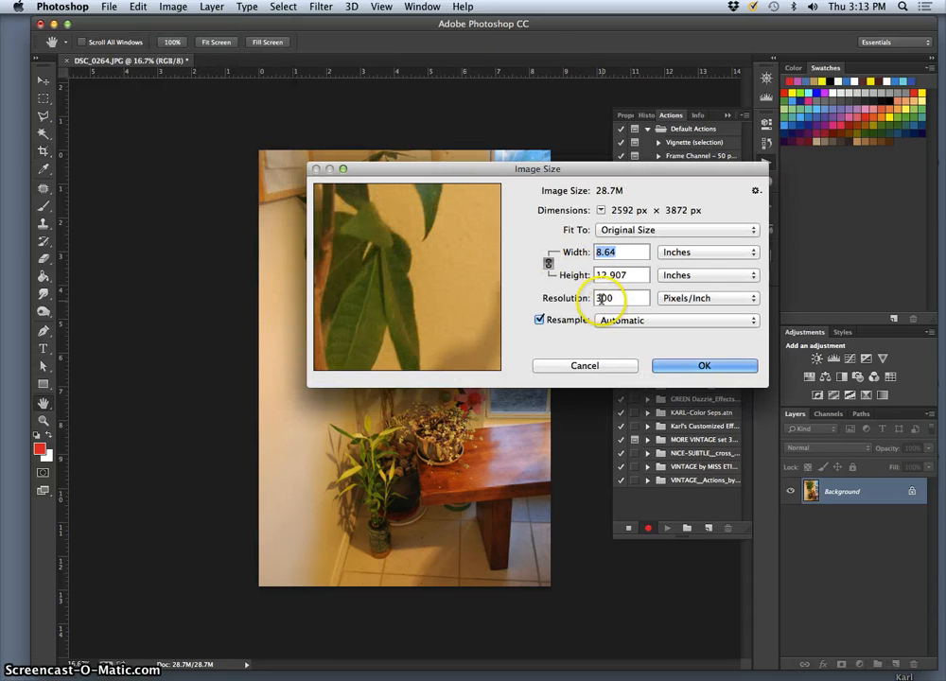
pyautogui.moveTo(603, 299); pyautogui.dragTo(593, 301)
pyautogui.write('1')
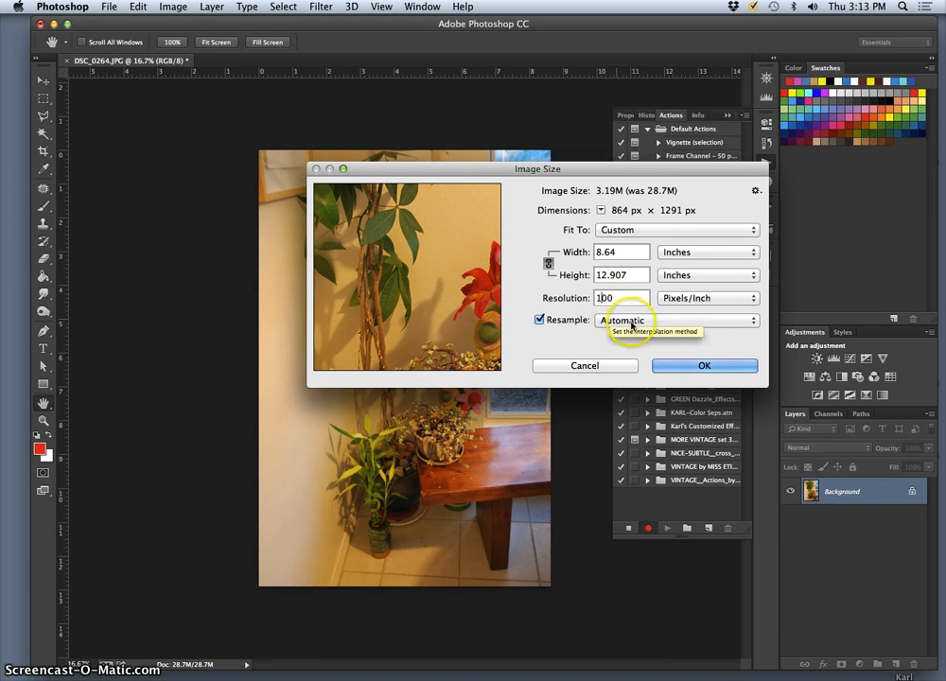
pyautogui.click(696, 364)
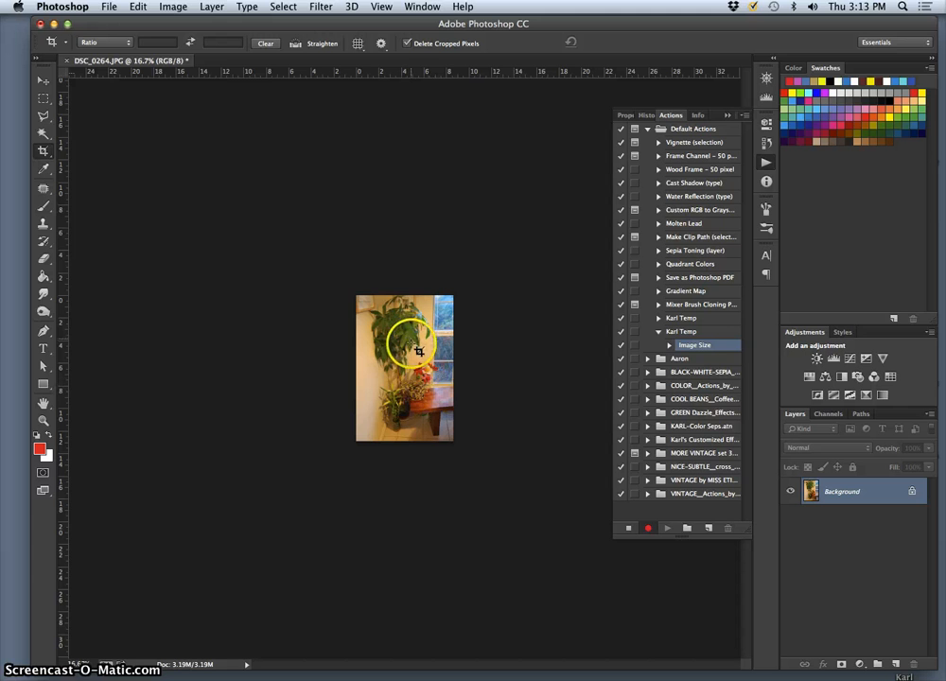
# Step: Save DSC_0264.JPG as a progressive JPEG at quality 12 (Maximum) as part of the recorded action
pyautogui.click(111, 9)
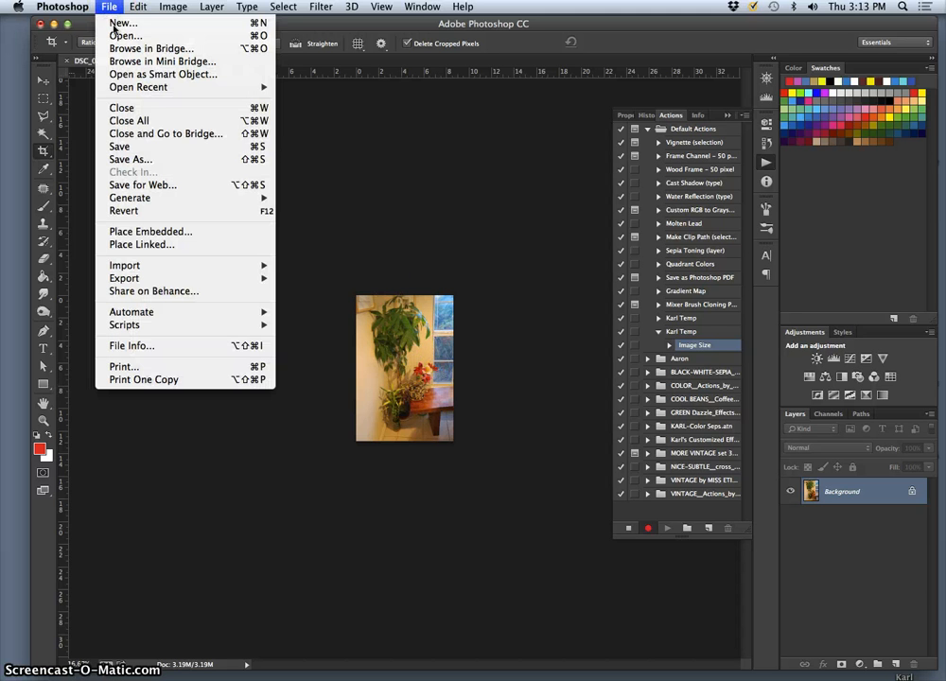
pyautogui.click(143, 150)
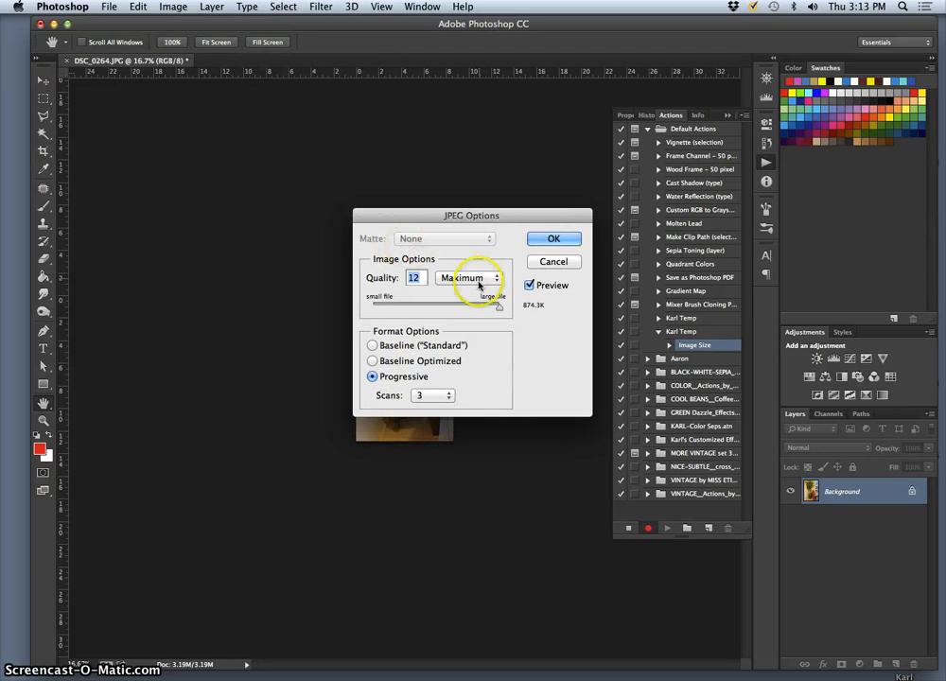
pyautogui.click(413, 277)
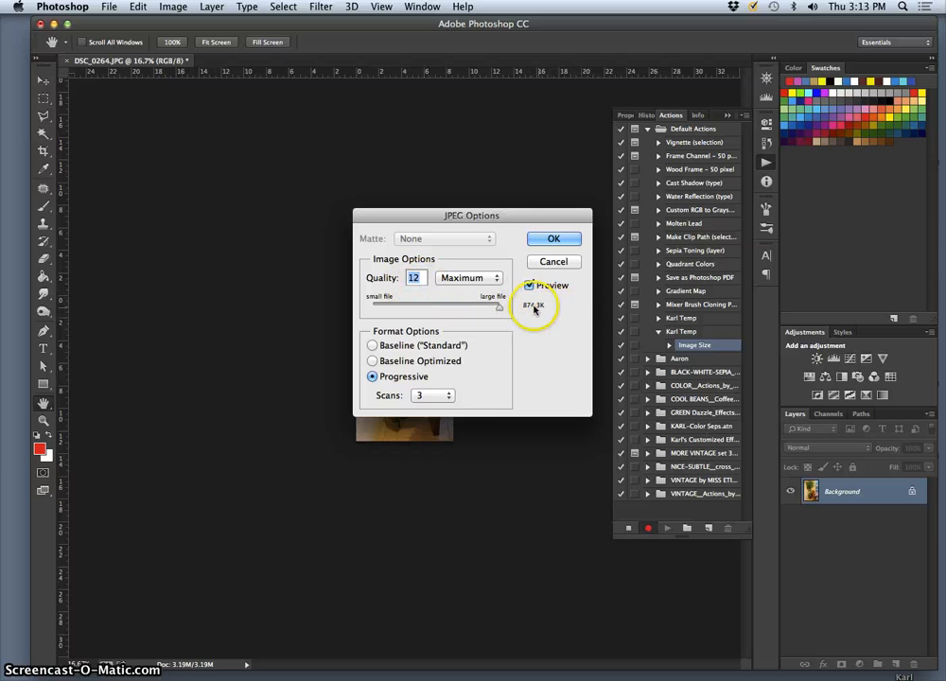
pyautogui.click(550, 238)
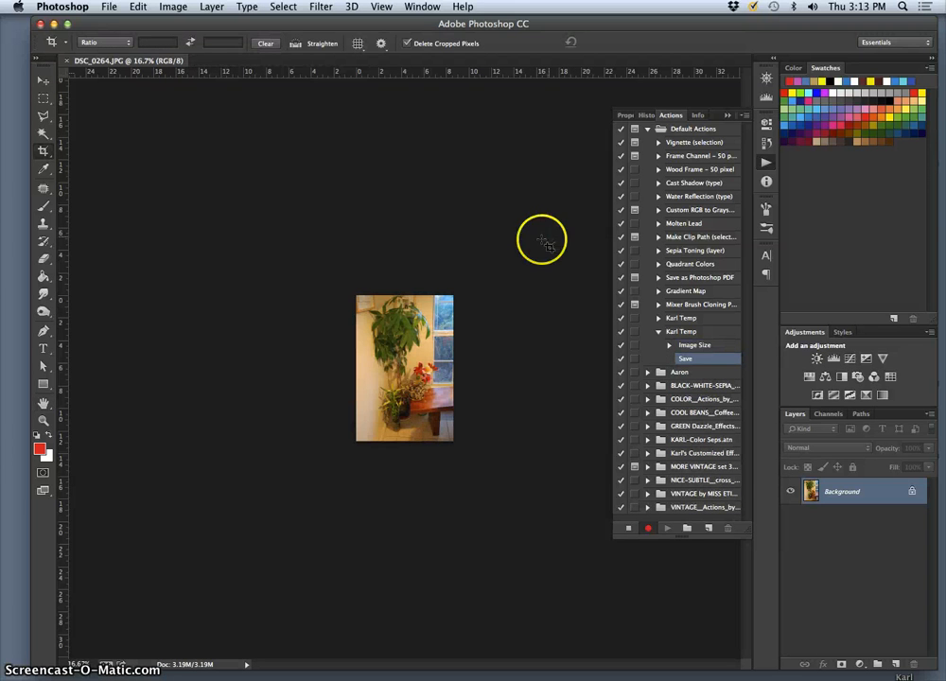
# Step: Close DSC_0264.JPG as the last recorded command and stop recording the action
pyautogui.click(110, 8)
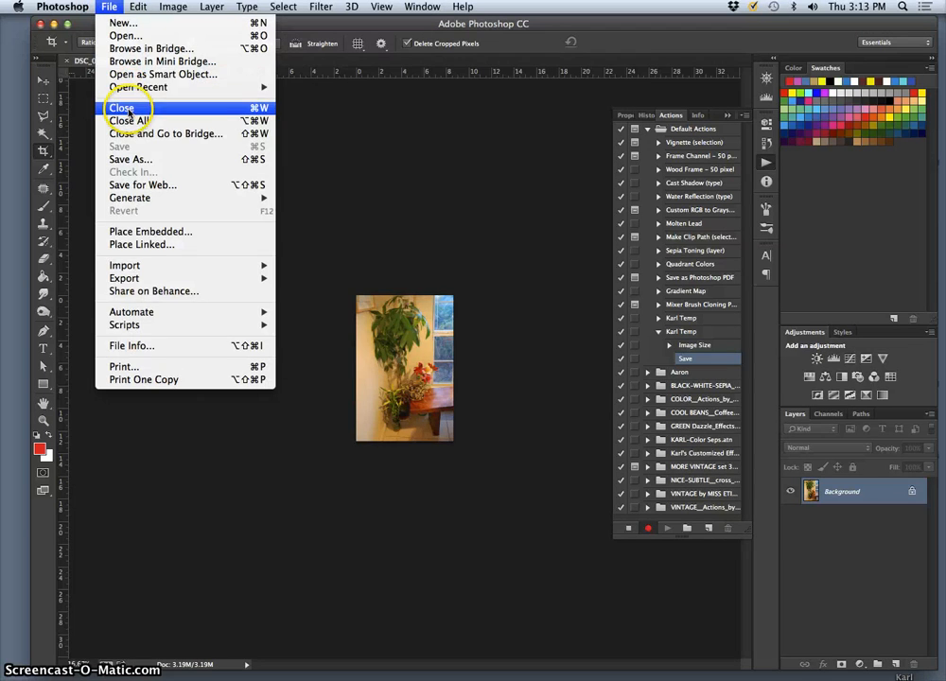
pyautogui.click(128, 114)
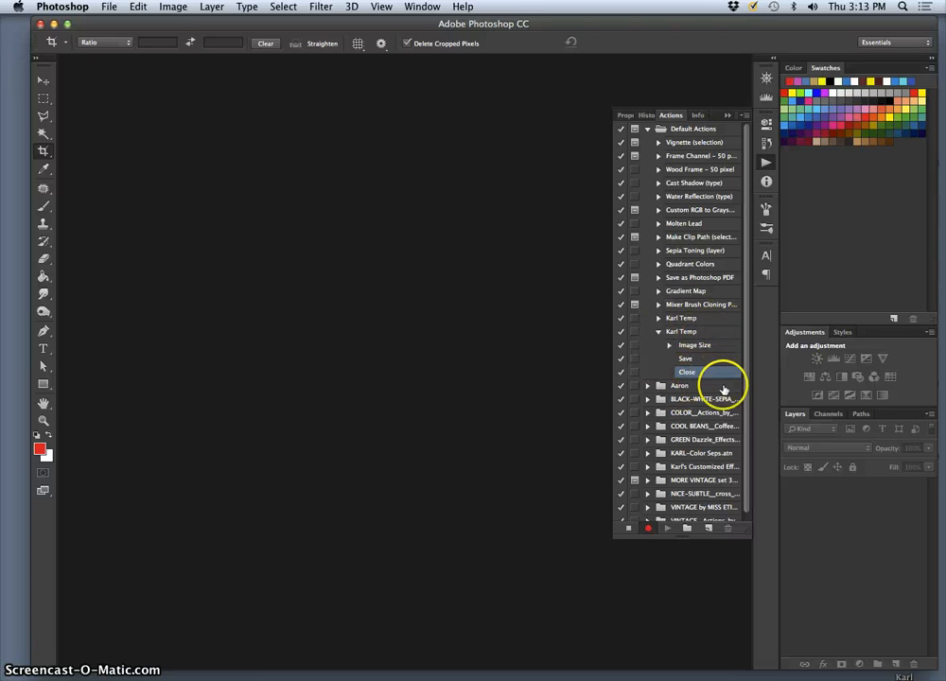
pyautogui.click(628, 529)
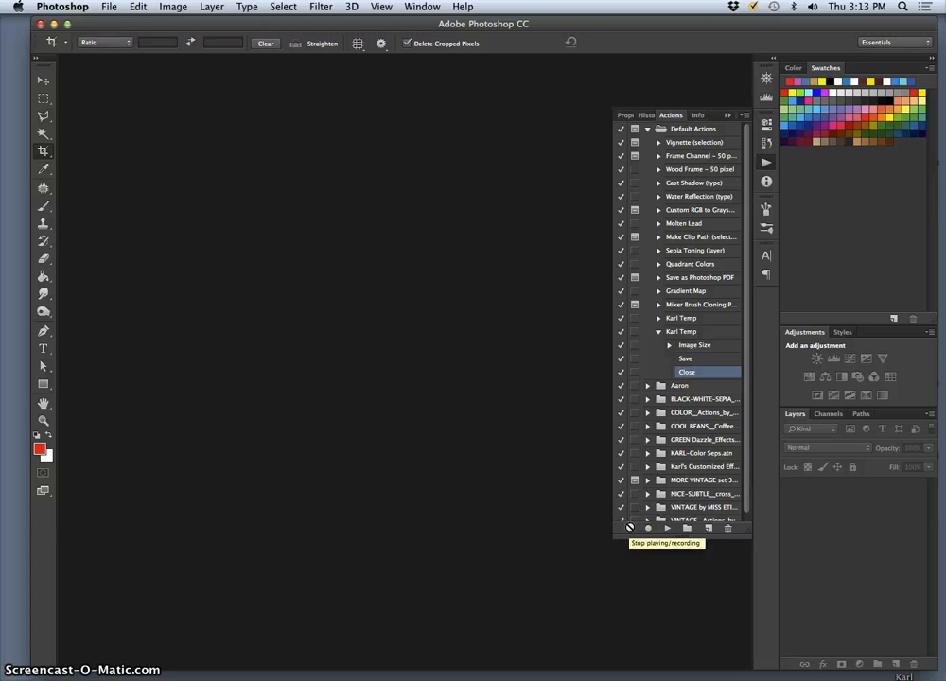
pyautogui.click(682, 353)
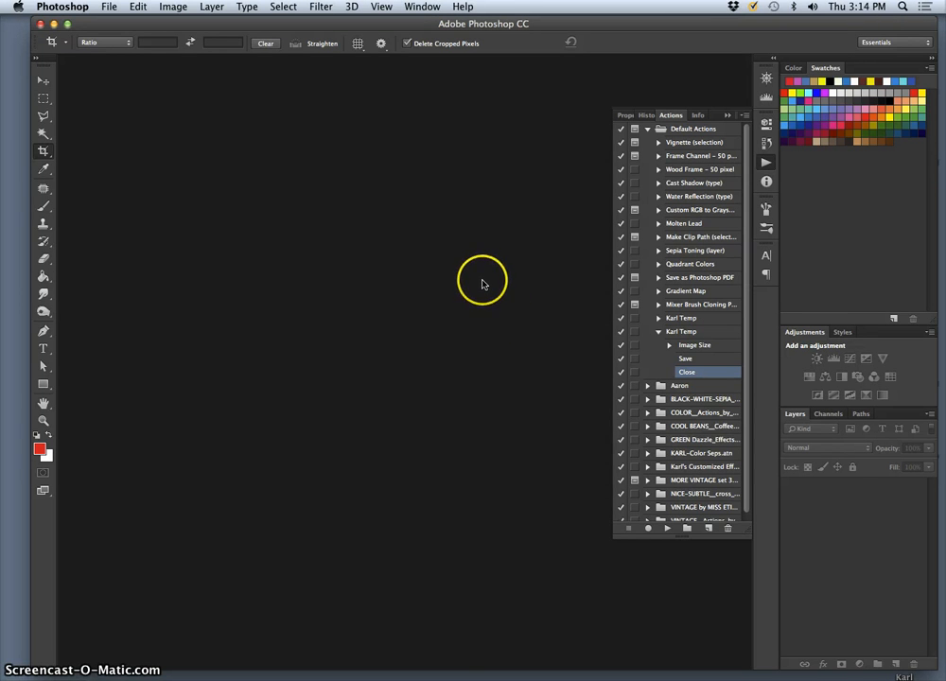
# Step: Switch to the Finder desktop, open the Cubist Exposures SP15 folder, and look through its photos
pyautogui.hotkey('ctrl', 'Down')
pyautogui.press('F11')
pyautogui.click(504, 186)
pyautogui.doubleClick(97, 265)
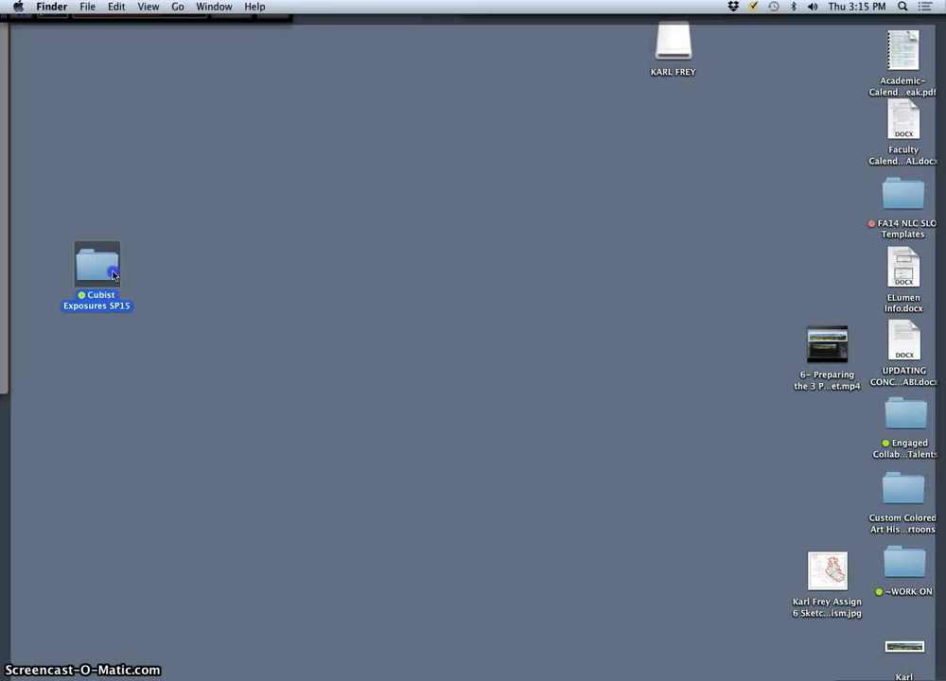
pyautogui.click(304, 184)
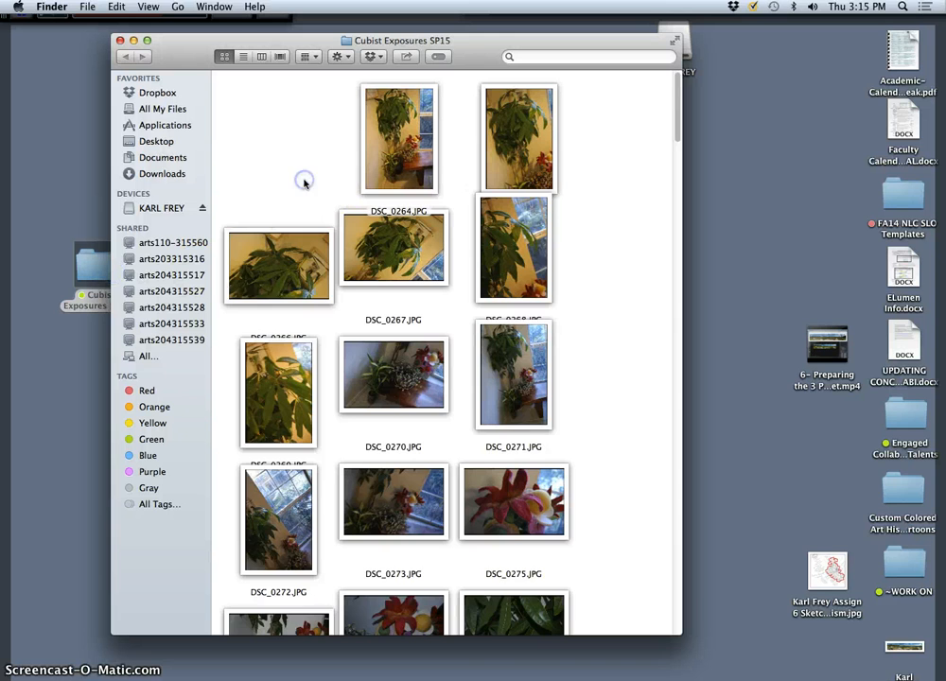
pyautogui.scroll(-20, 367, 251)
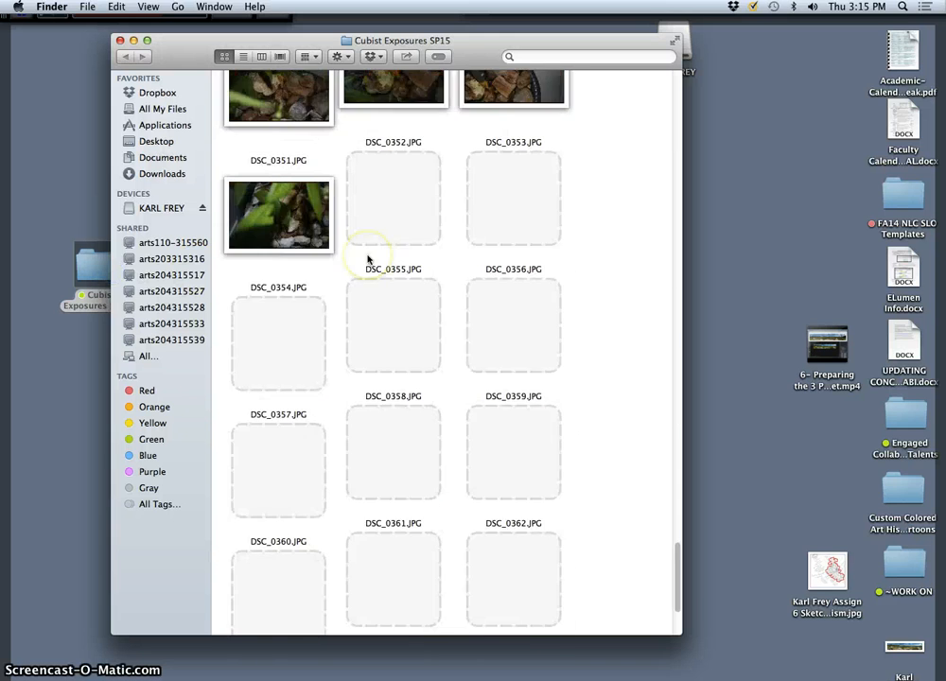
# Step: Separate the overlapping DSC_0264.JPG and DSC_0265.JPG thumbnails in the folder and open DSC_0265.JPG in Photoshop CC
pyautogui.scroll(20, 368, 259)
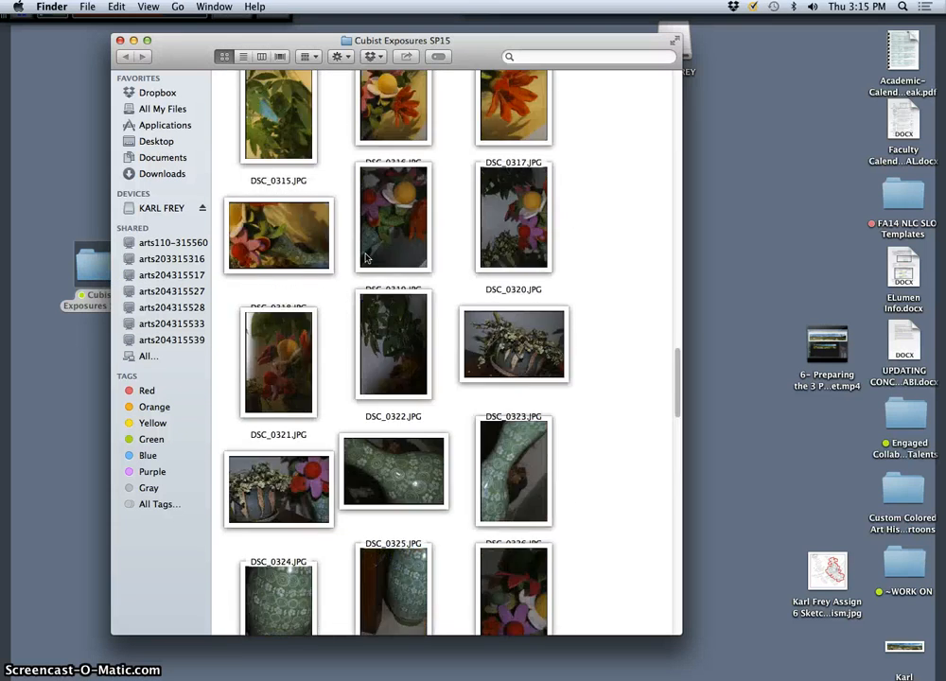
pyautogui.scroll(10, 366, 256)
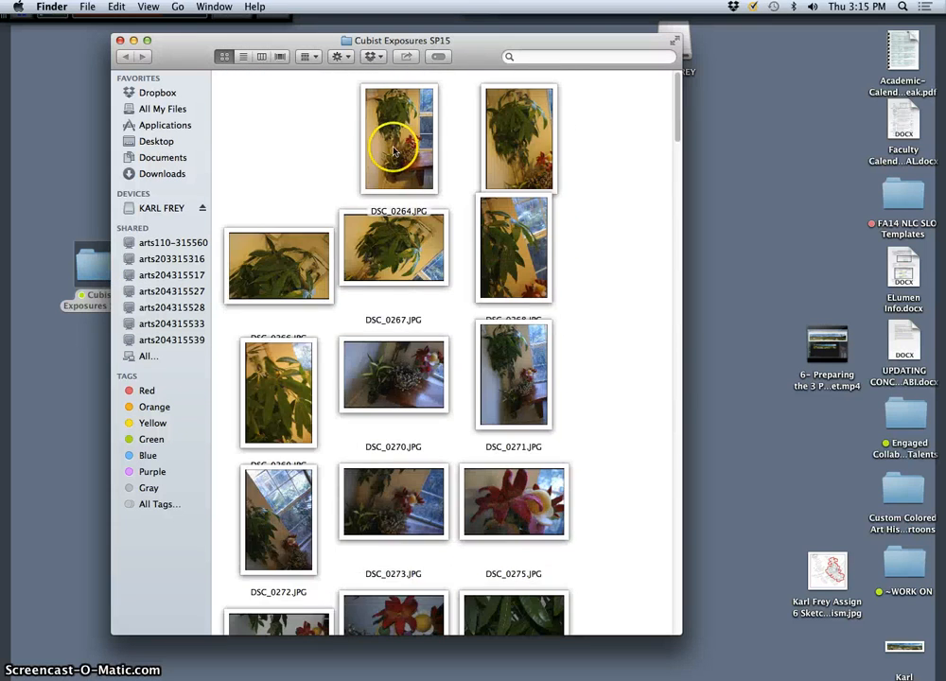
pyautogui.moveTo(394, 152); pyautogui.dragTo(298, 156)
pyautogui.moveTo(469, 147); pyautogui.dragTo(414, 156)
pyautogui.rightClick(412, 154)
pyautogui.moveTo(492, 170)
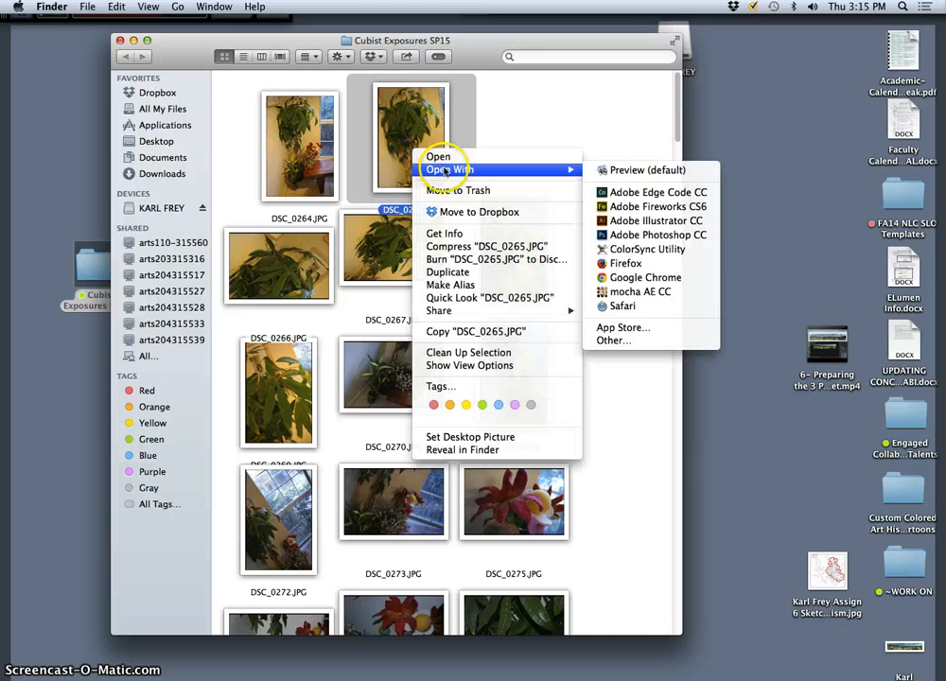
pyautogui.click(615, 234)
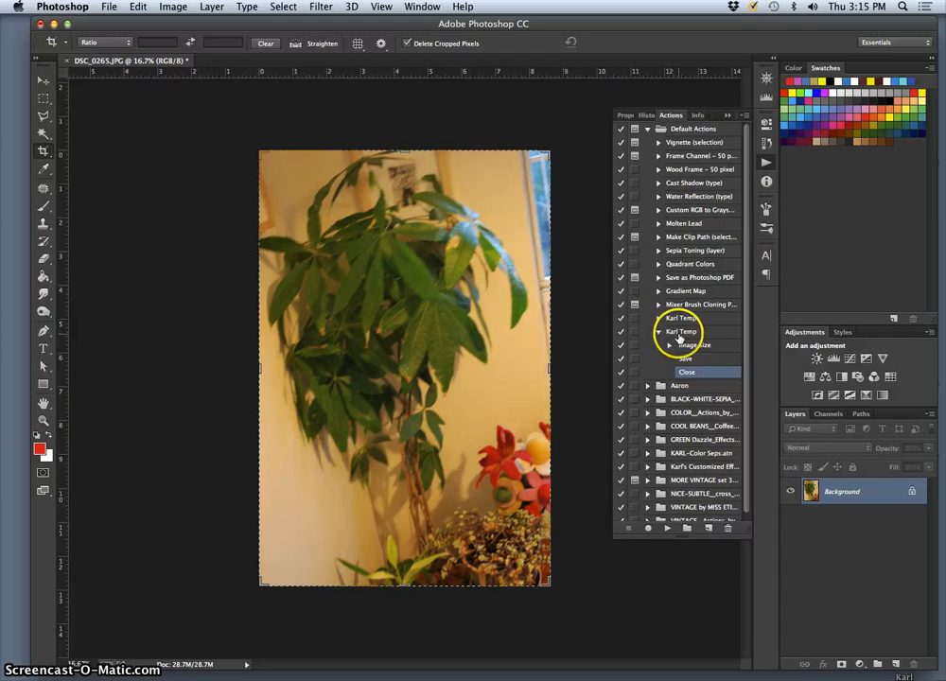
# Step: Review the commands in the newly recorded resize action and play the whole action on DSC_0265.JPG
pyautogui.click(678, 335)
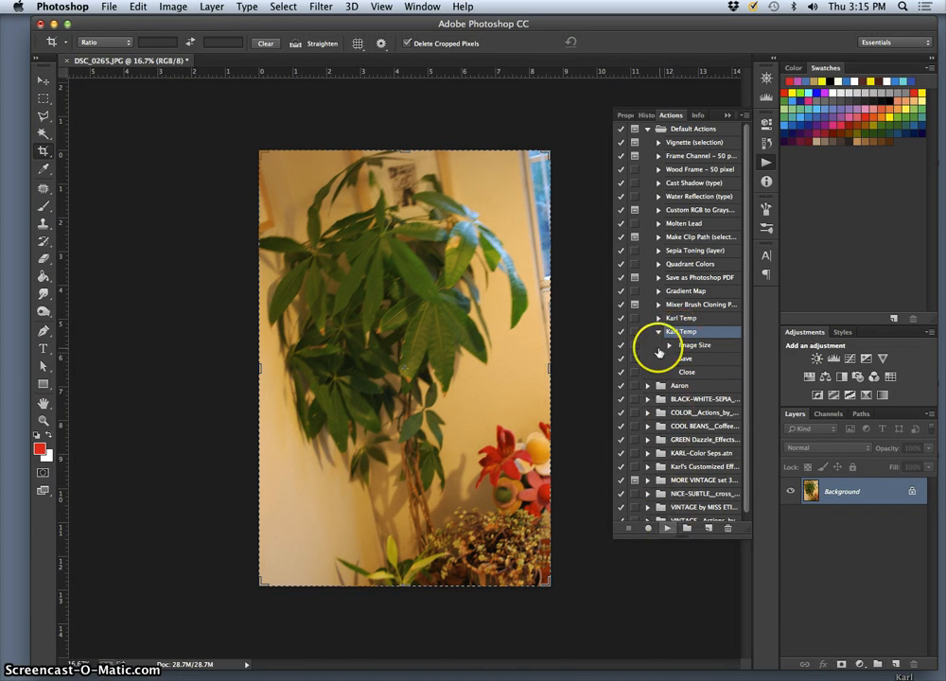
pyautogui.click(660, 332)
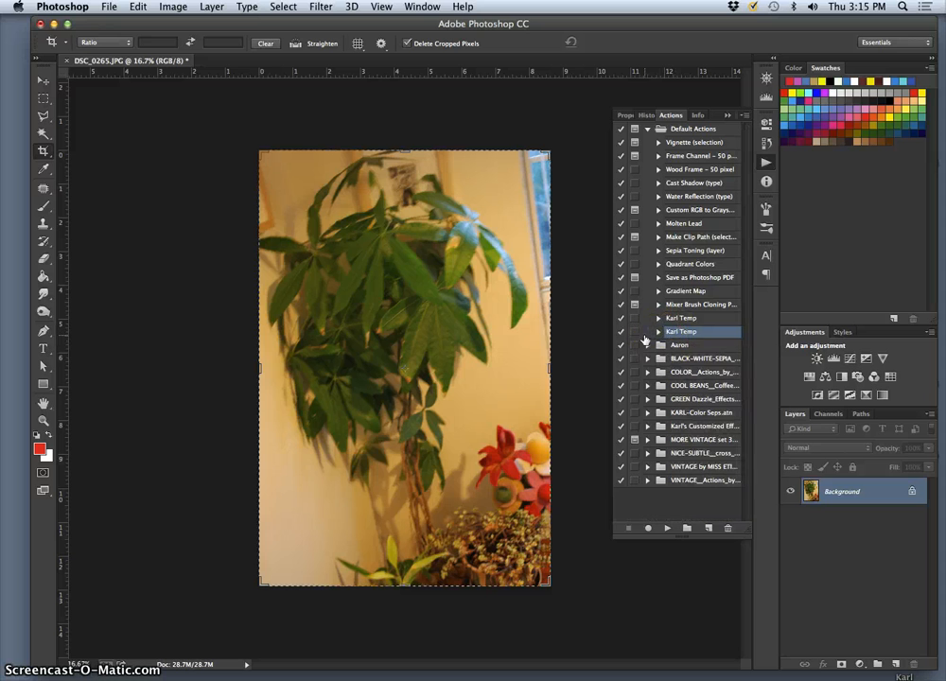
pyautogui.click(659, 332)
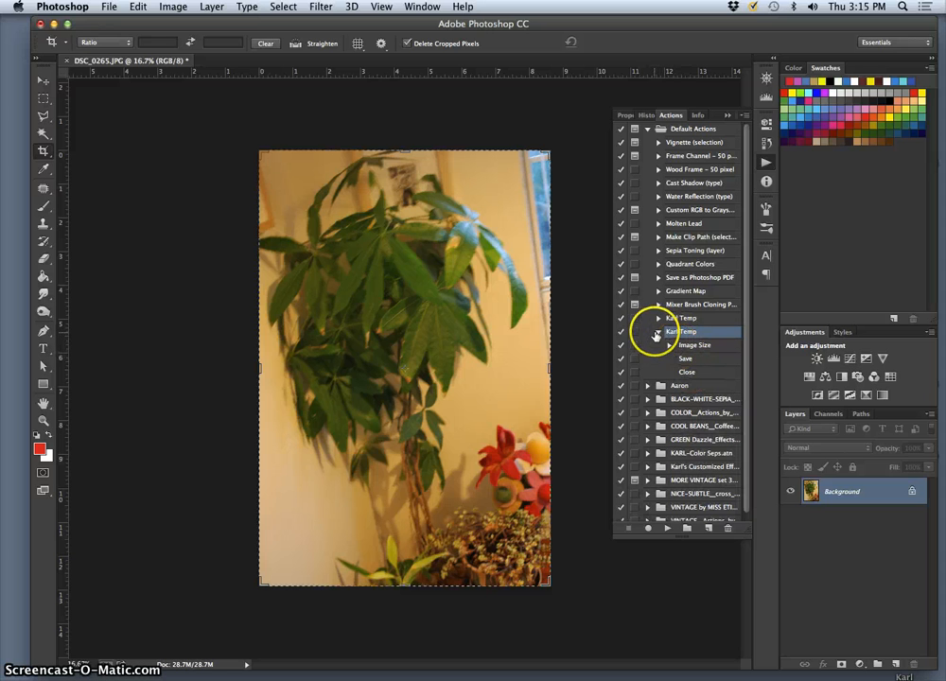
pyautogui.click(670, 346)
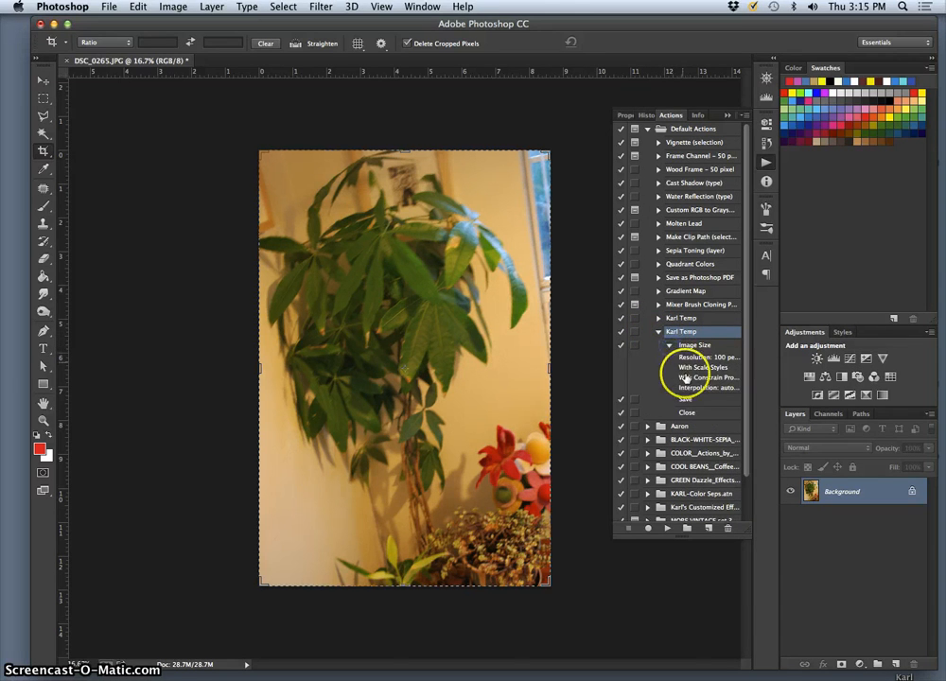
pyautogui.click(670, 346)
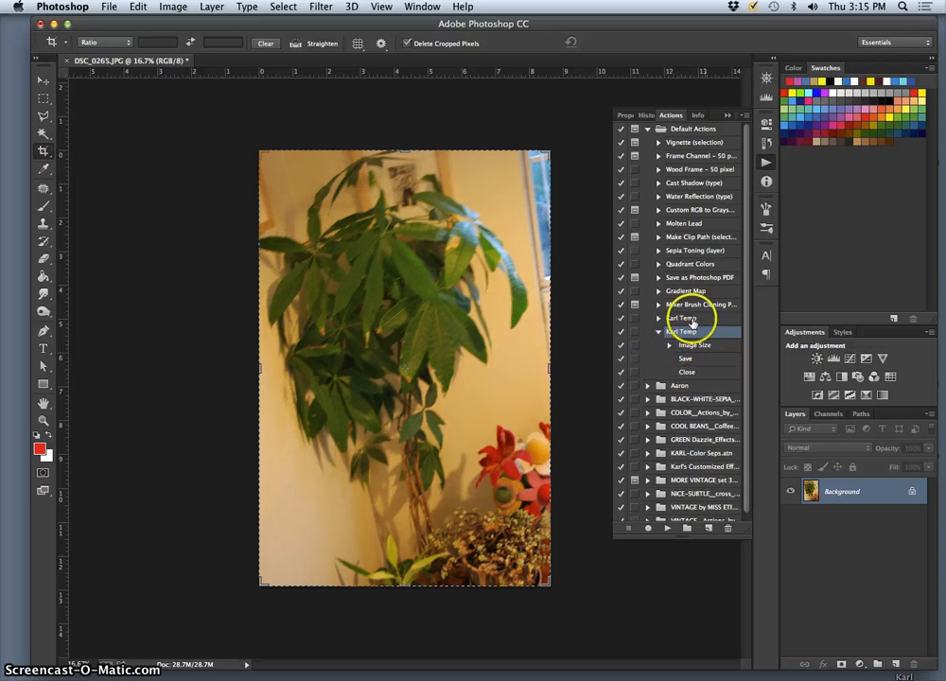
pyautogui.click(659, 332)
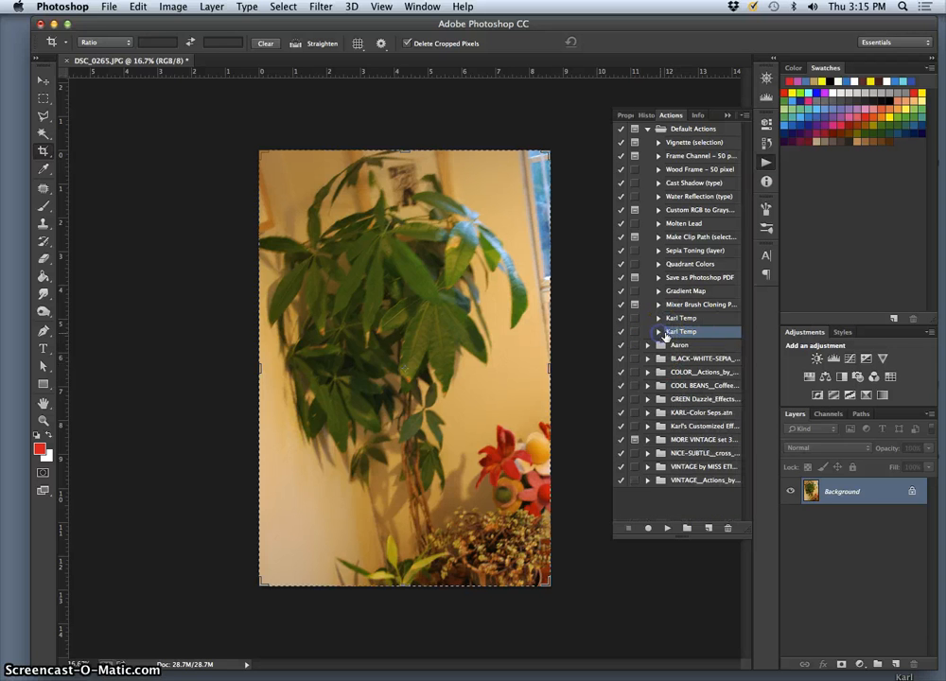
pyautogui.click(667, 528)
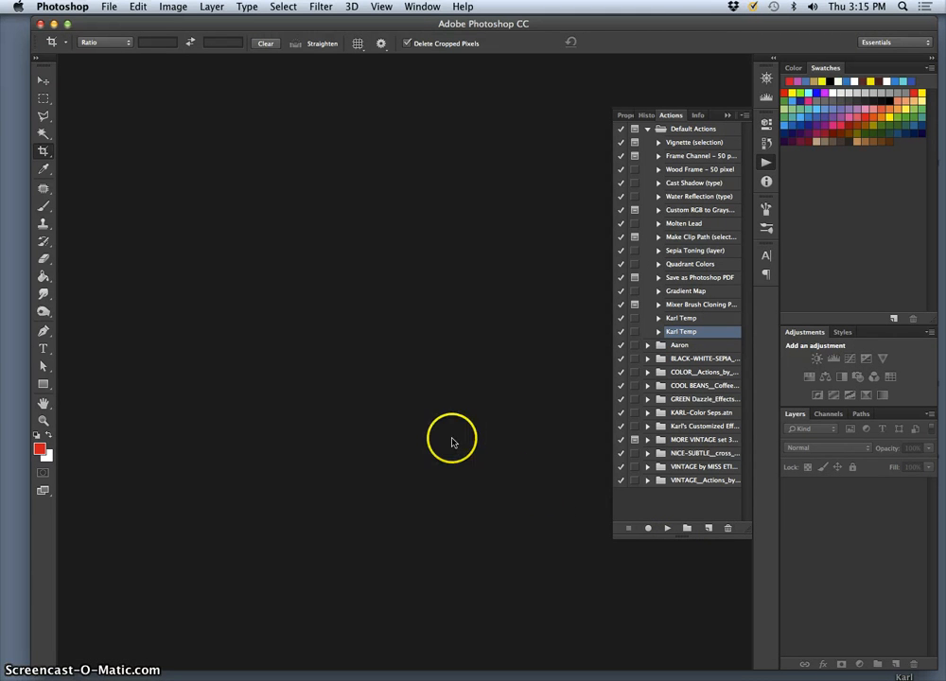
# Step: Switch to the Cubist Exposures SP15 folder in Finder and open DSC_0265.JPG in Preview
pyautogui.press('F11')
pyautogui.doubleClick(114, 277)
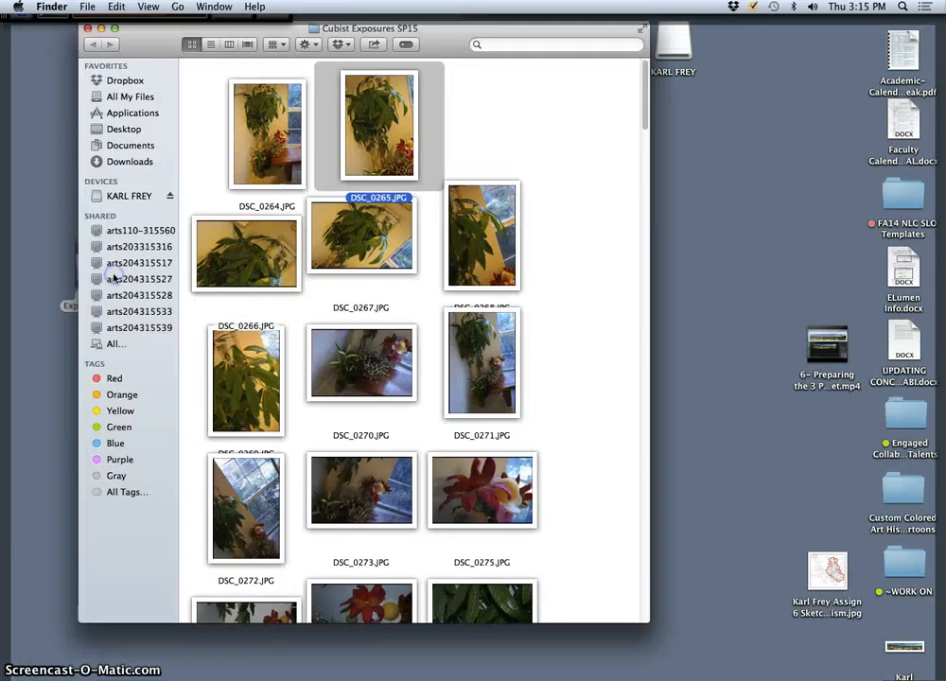
pyautogui.rightClick(424, 158)
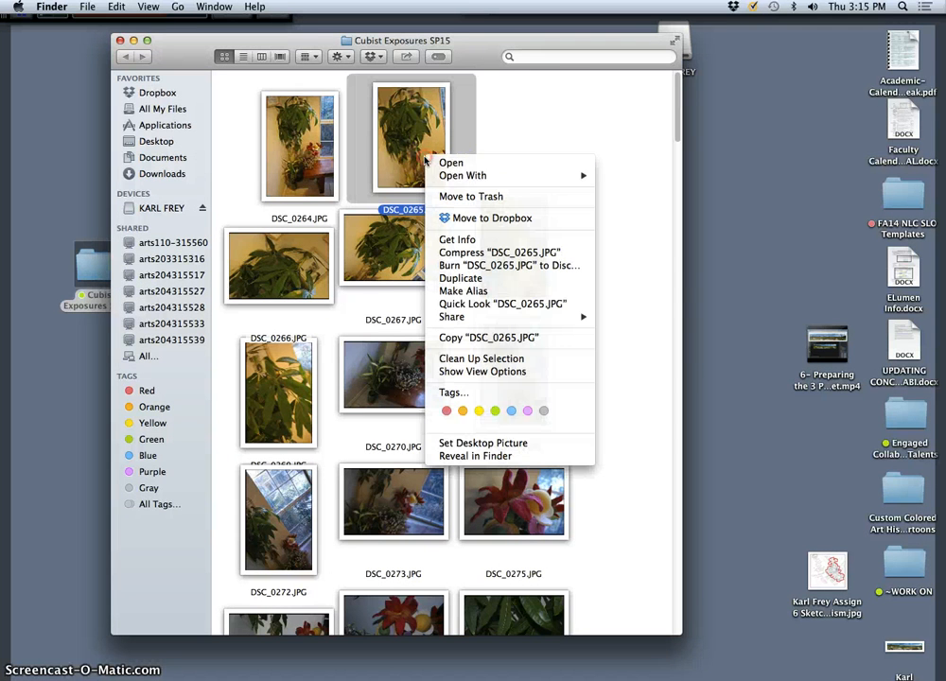
pyautogui.click(574, 175)
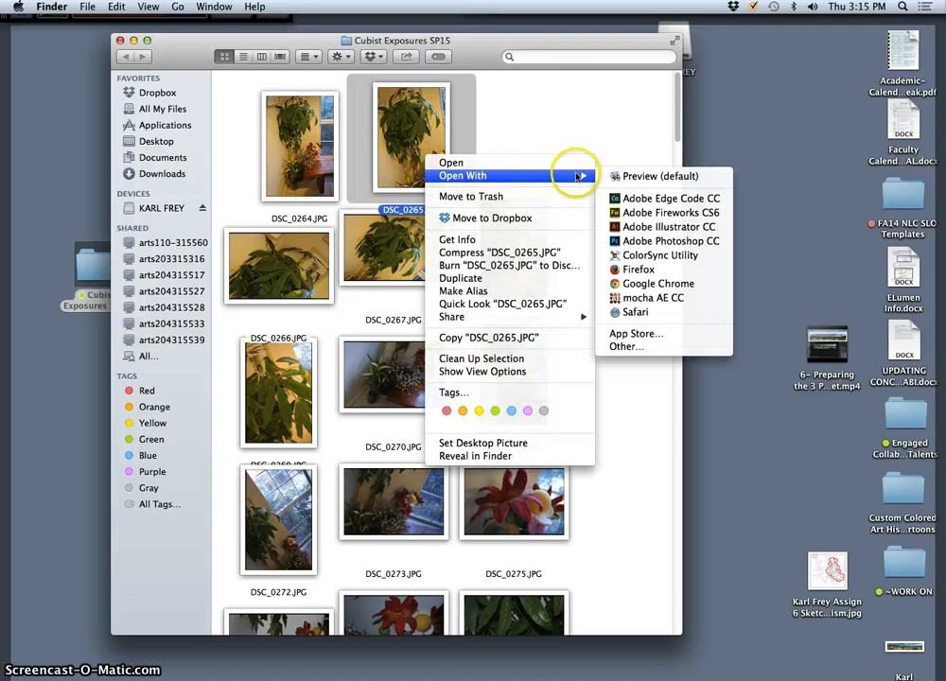
pyautogui.click(639, 177)
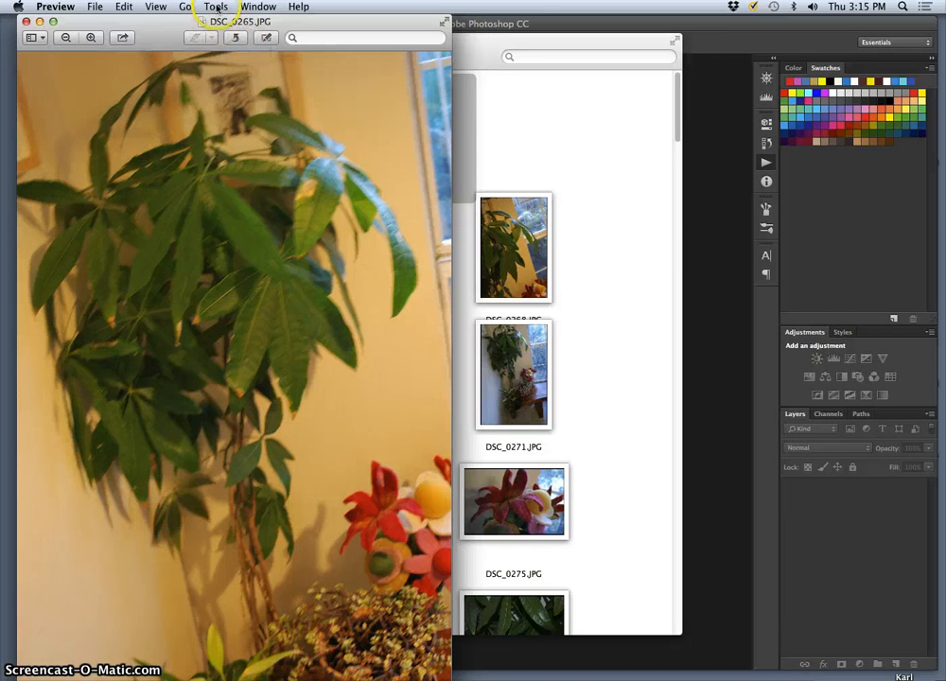
# Step: Check the dimensions and resolution of DSC_0265.JPG in Preview and close the image
pyautogui.click(215, 7)
pyautogui.click(221, 80)
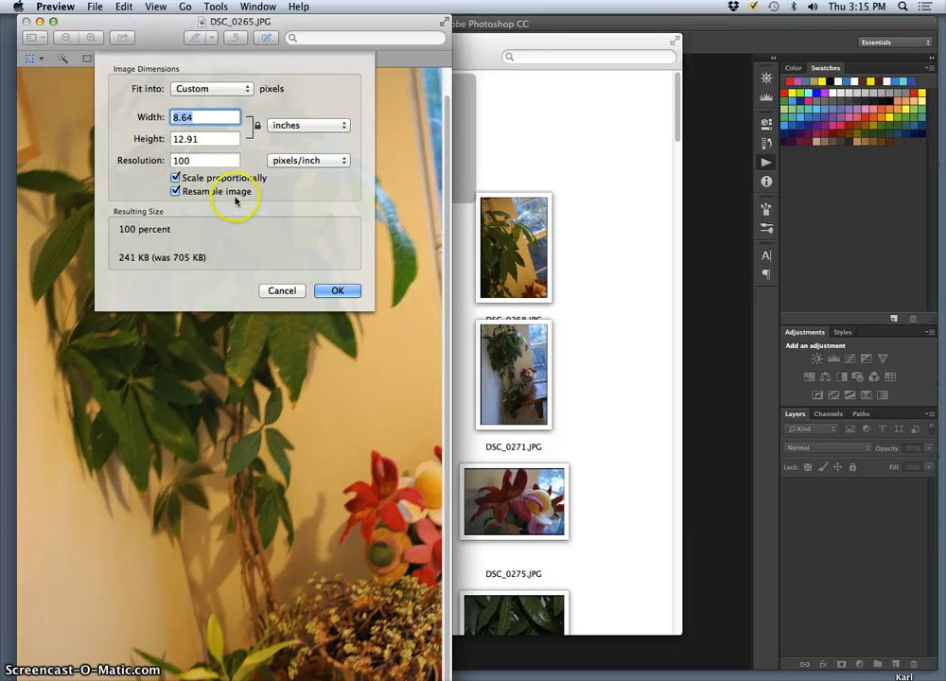
pyautogui.click(333, 292)
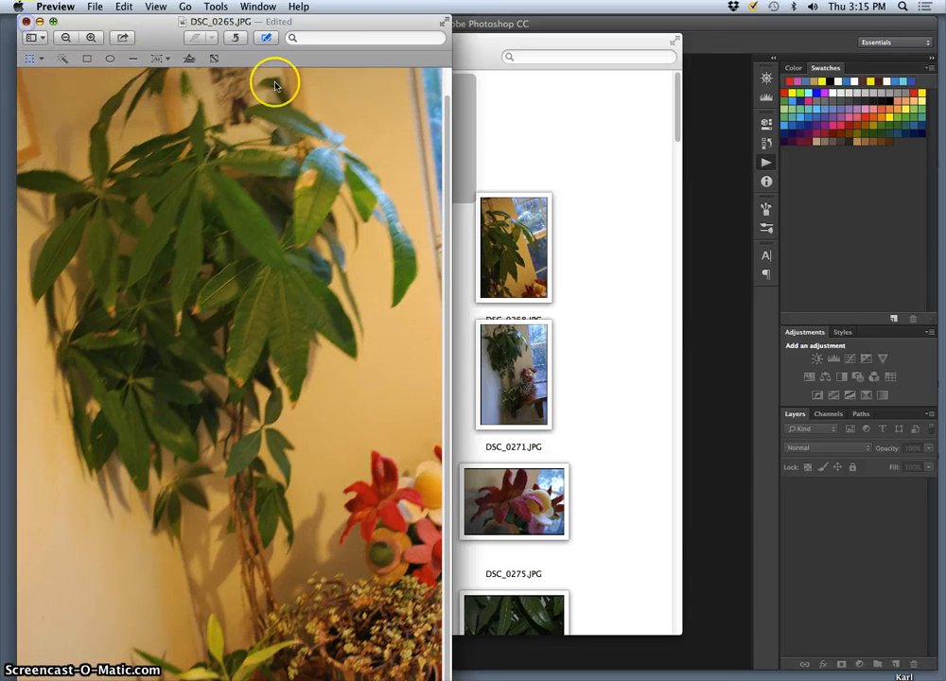
pyautogui.press('super+w')
pyautogui.click(490, 131)
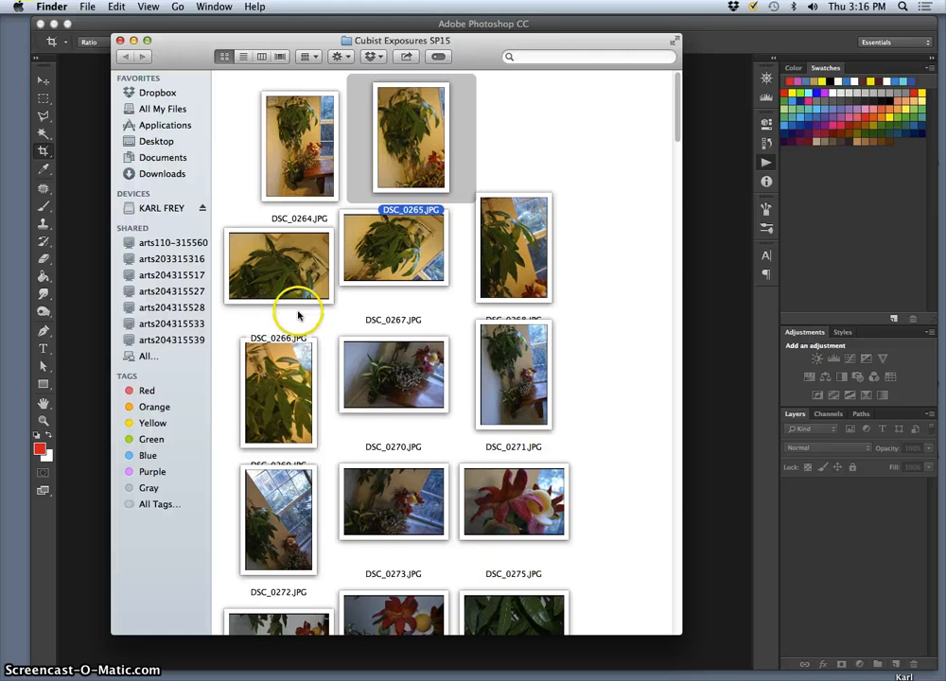
# Step: Close the Cubist Exposures SP15 folder window, switch to Photoshop and open the Batch automation dialog
pyautogui.click(121, 42)
pyautogui.click(192, 213)
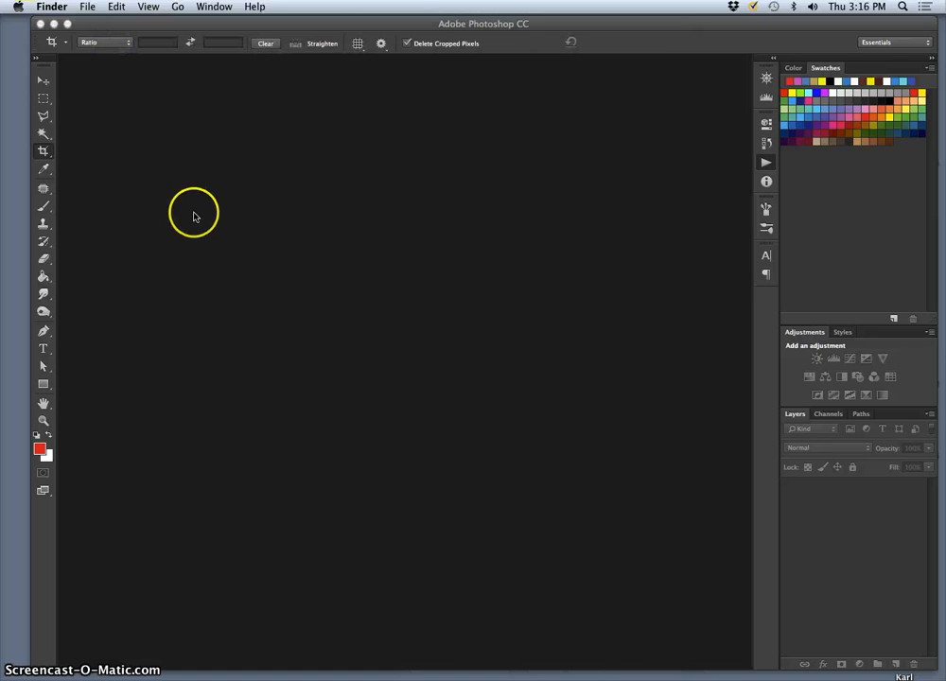
pyautogui.click(82, 22)
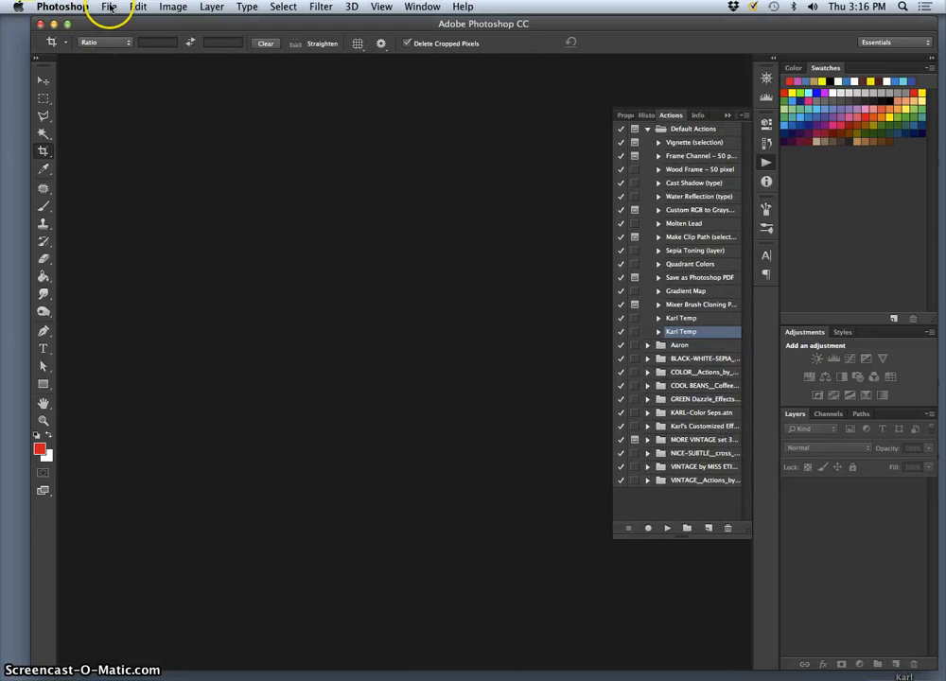
pyautogui.click(109, 8)
pyautogui.moveTo(143, 315)
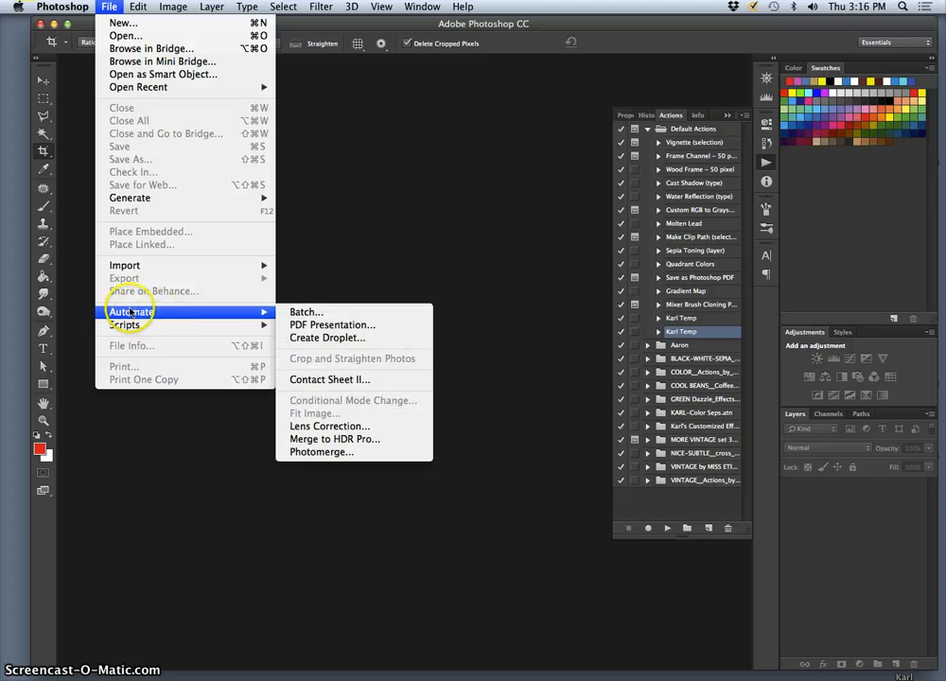
pyautogui.click(298, 313)
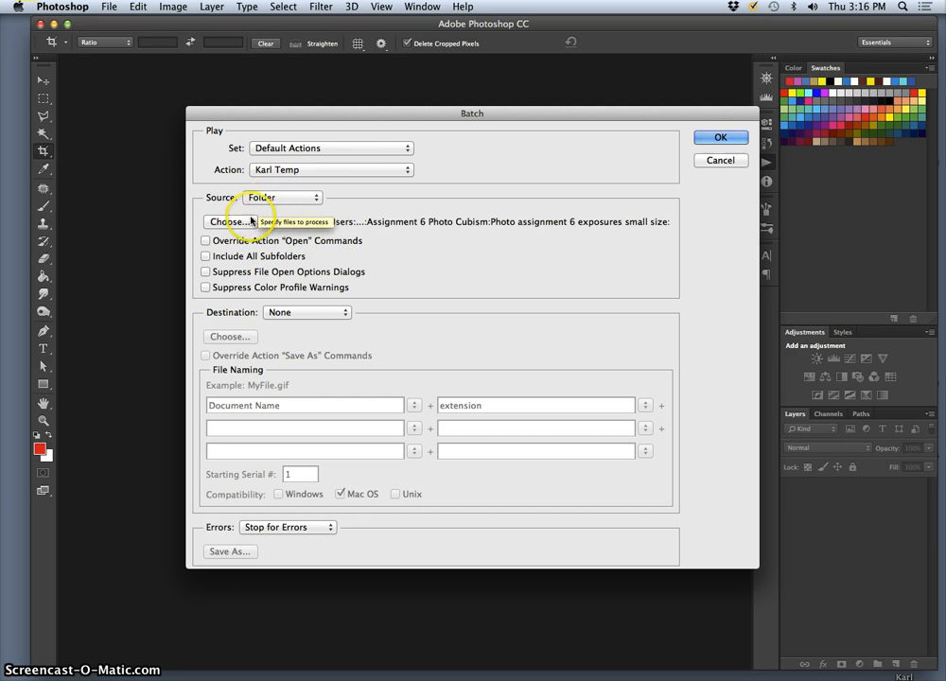
# Step: Choose the Cubist Exposures SP15 folder on the Desktop as the batch source and run the batch
pyautogui.click(260, 200)
pyautogui.click(260, 201)
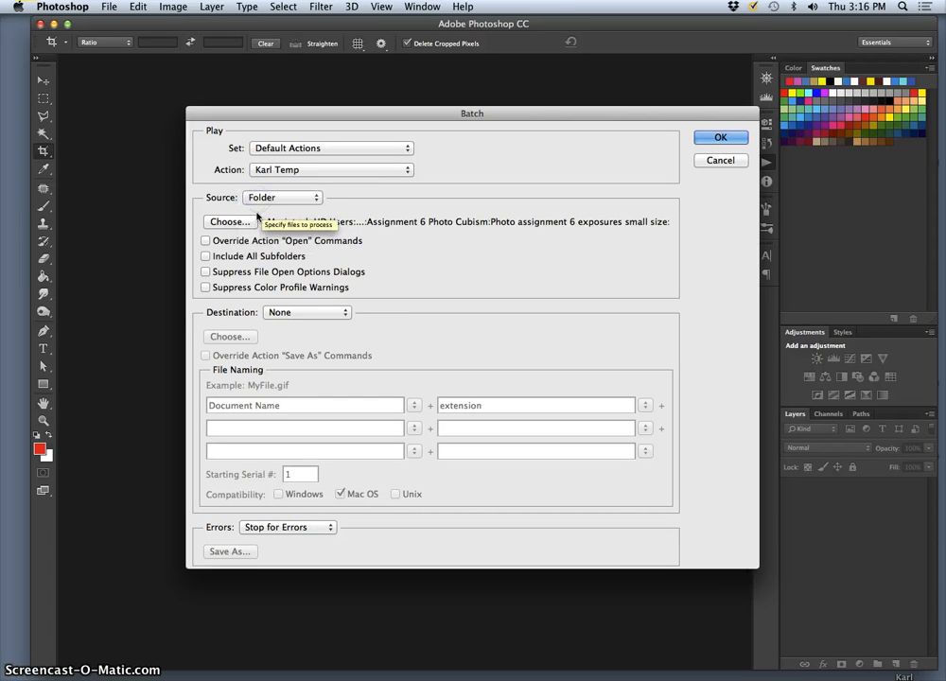
pyautogui.click(244, 223)
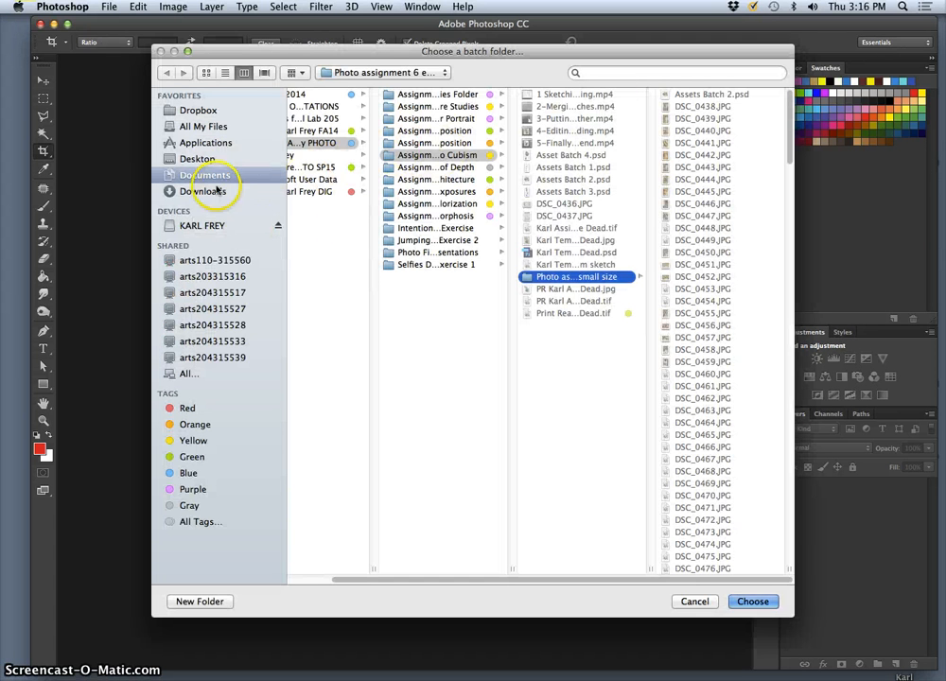
pyautogui.click(195, 157)
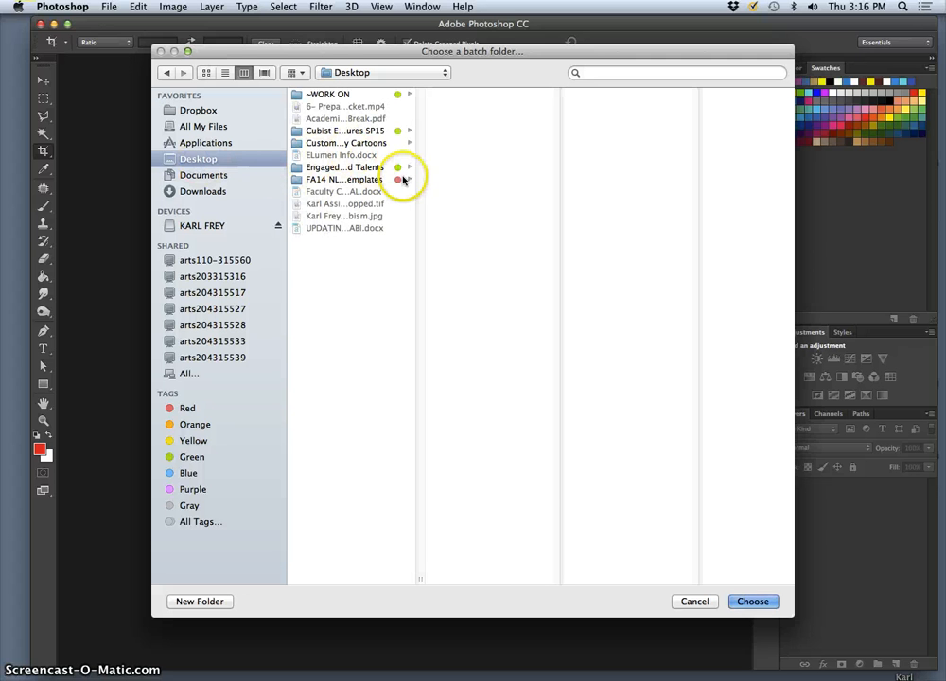
pyautogui.click(356, 132)
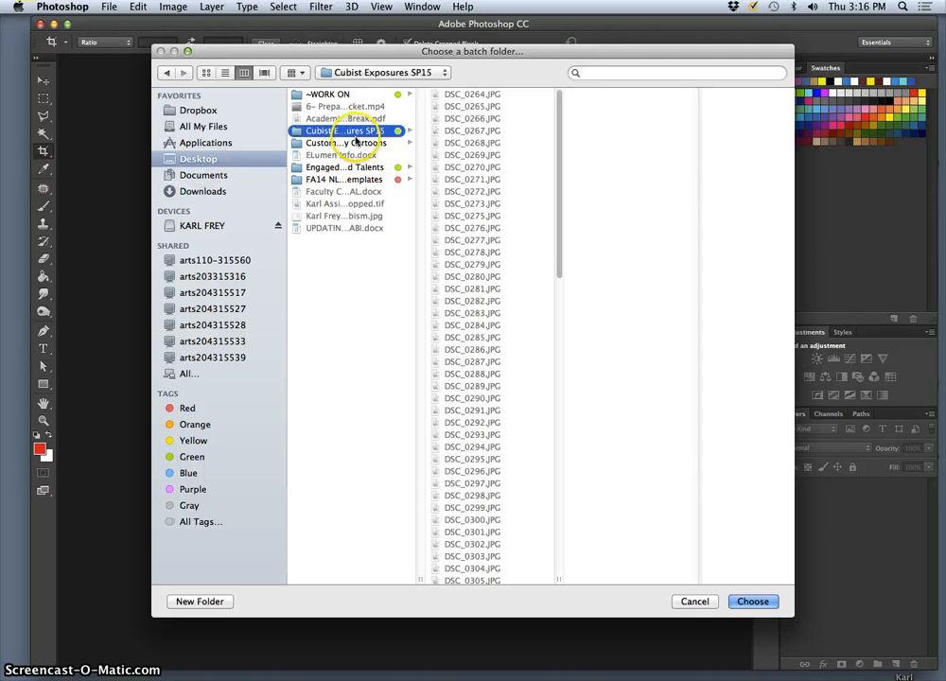
pyautogui.click(752, 601)
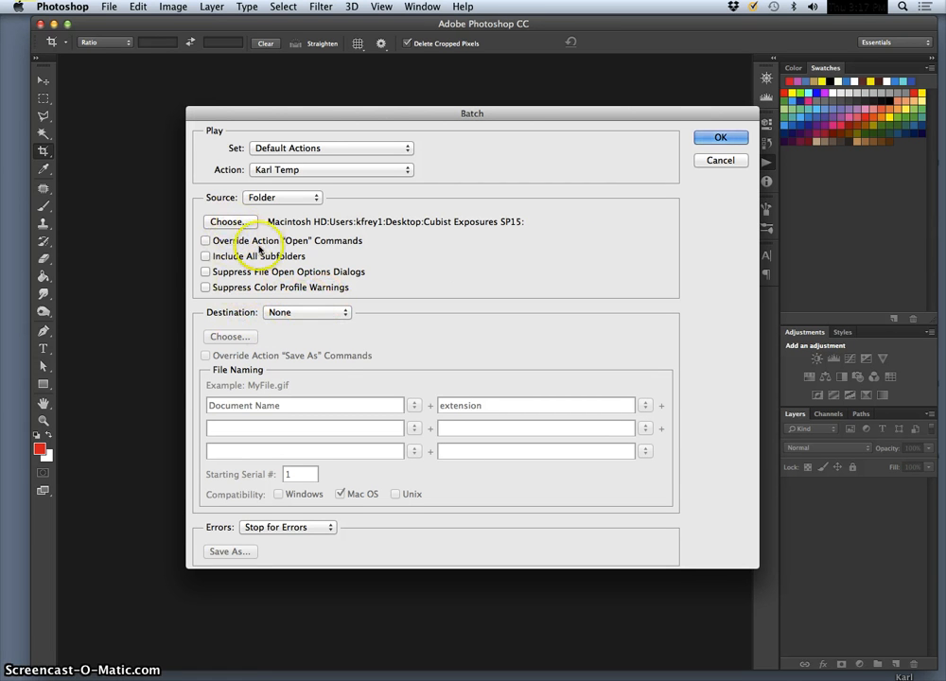
pyautogui.click(720, 139)
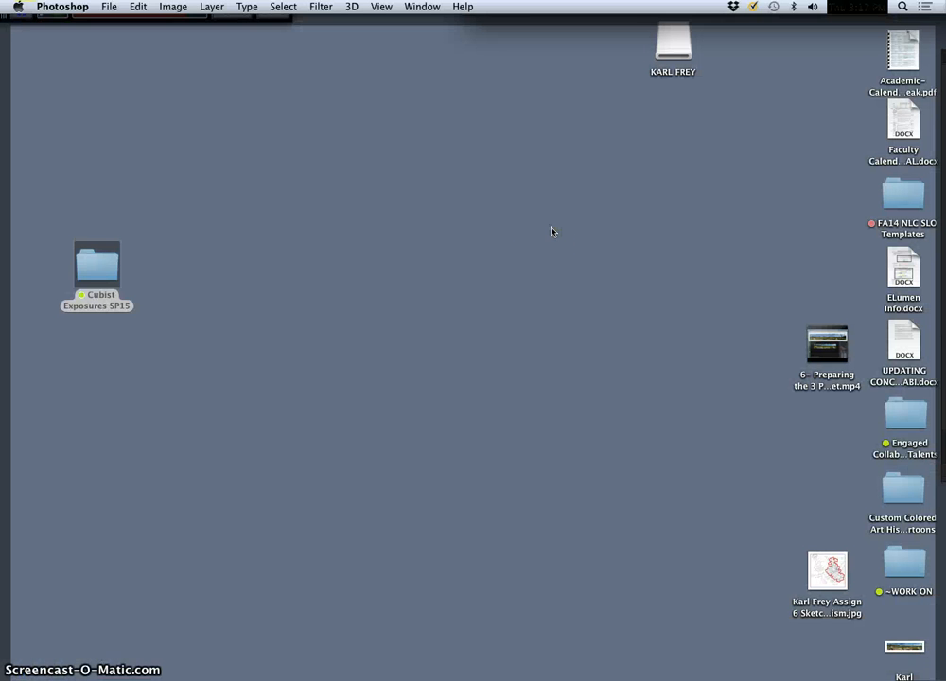
# Step: Look through the photos in the desktop's Cubist Exposures SP15 folder, return to Photoshop and minimize the folder window
pyautogui.doubleClick(107, 275)
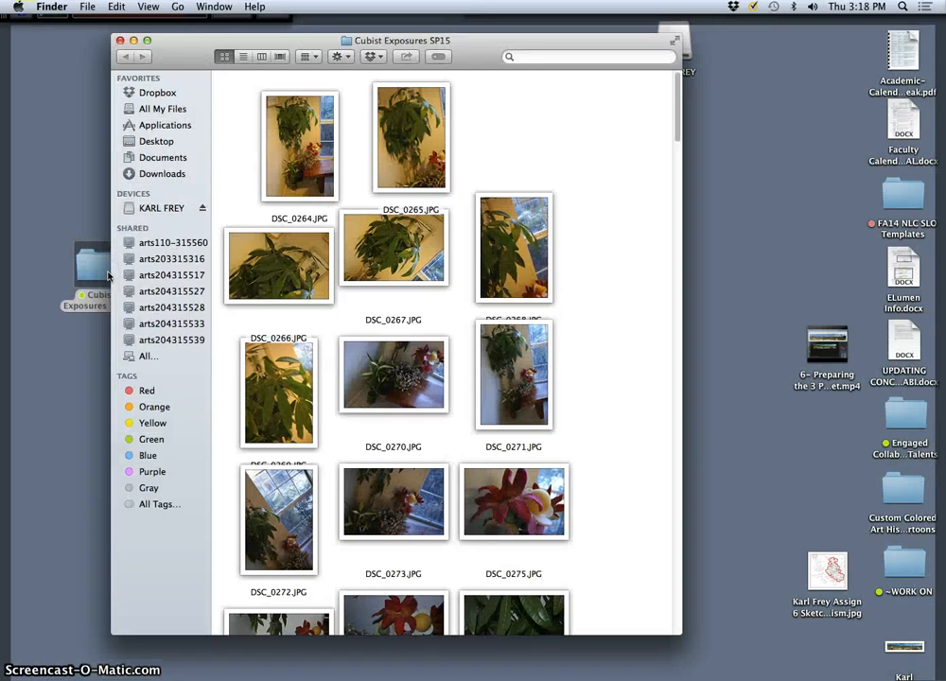
pyautogui.scroll(-15, 382, 302)
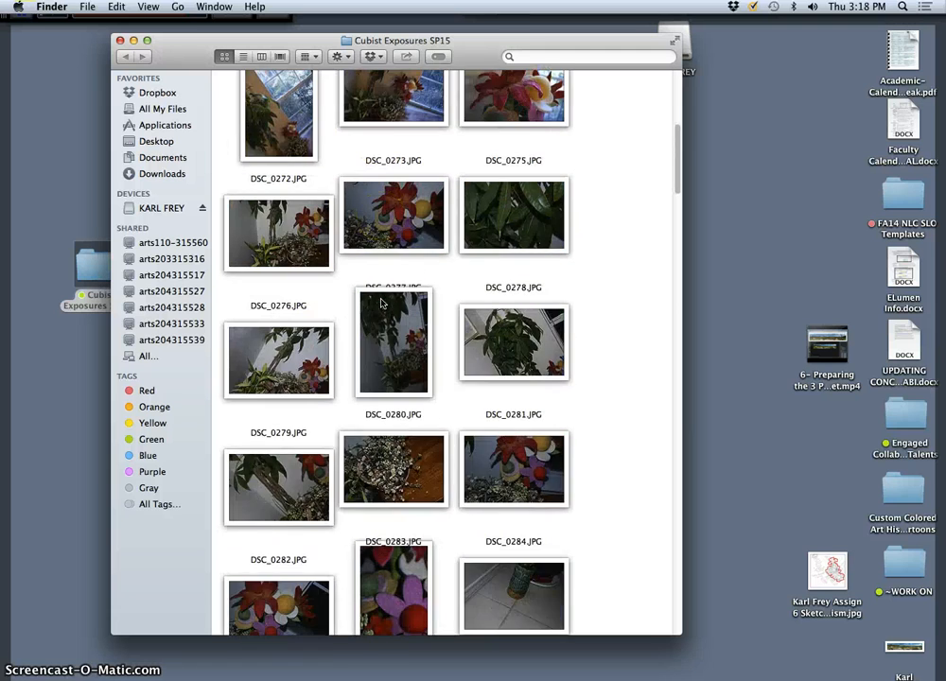
pyautogui.scroll(-20, 382, 303)
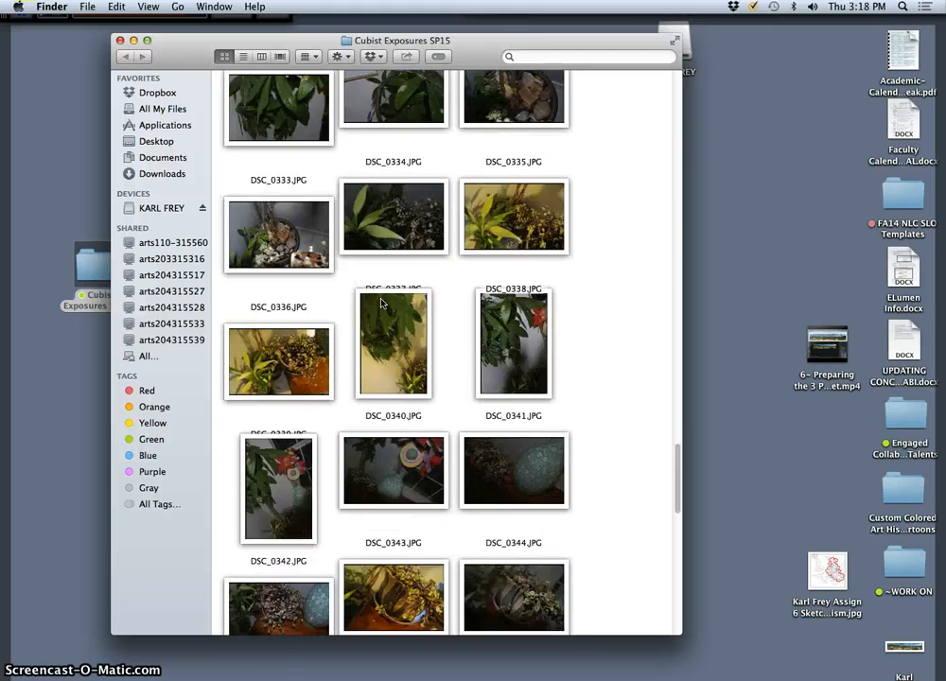
pyautogui.scroll(20, 382, 303)
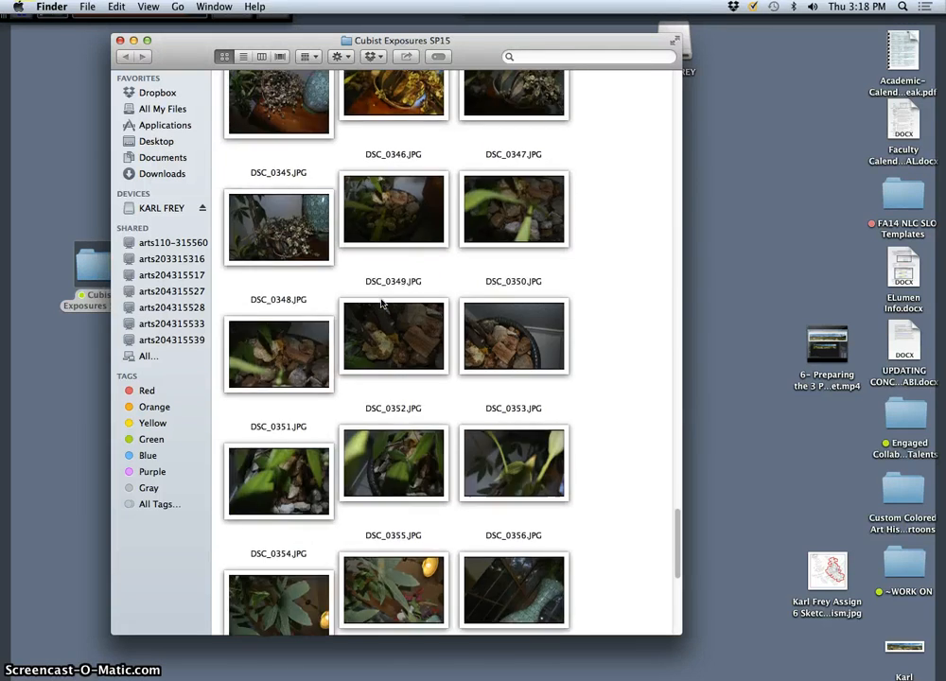
pyautogui.scroll(3, 382, 302)
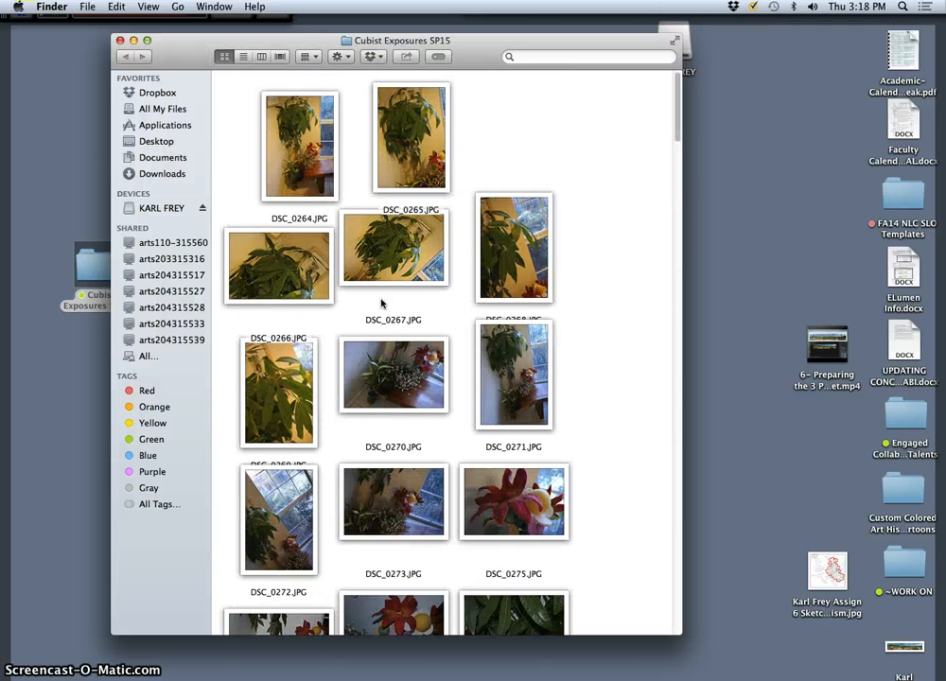
pyautogui.click(504, 114)
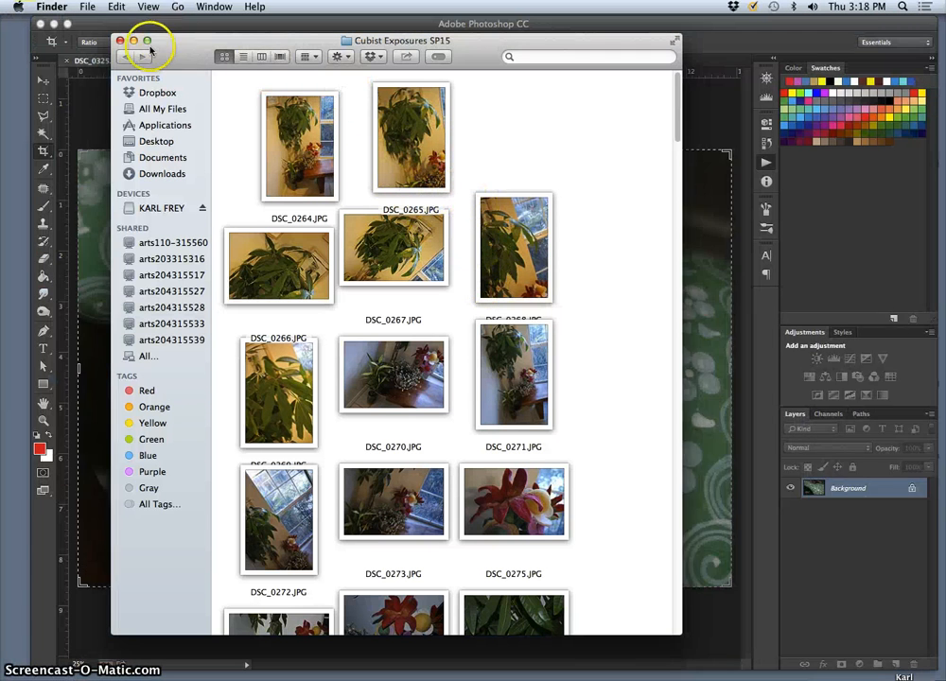
pyautogui.click(133, 41)
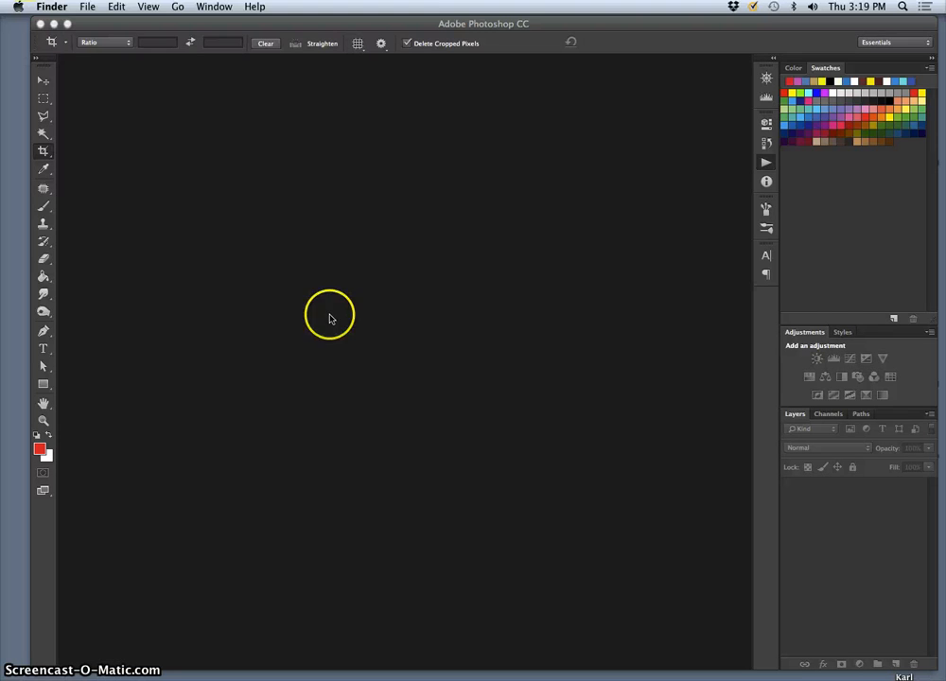
# Step: Minimize Photoshop and check the size of the Cubist Exposures SP15 desktop folder in its info window, then close the folder info
pyautogui.click(54, 23)
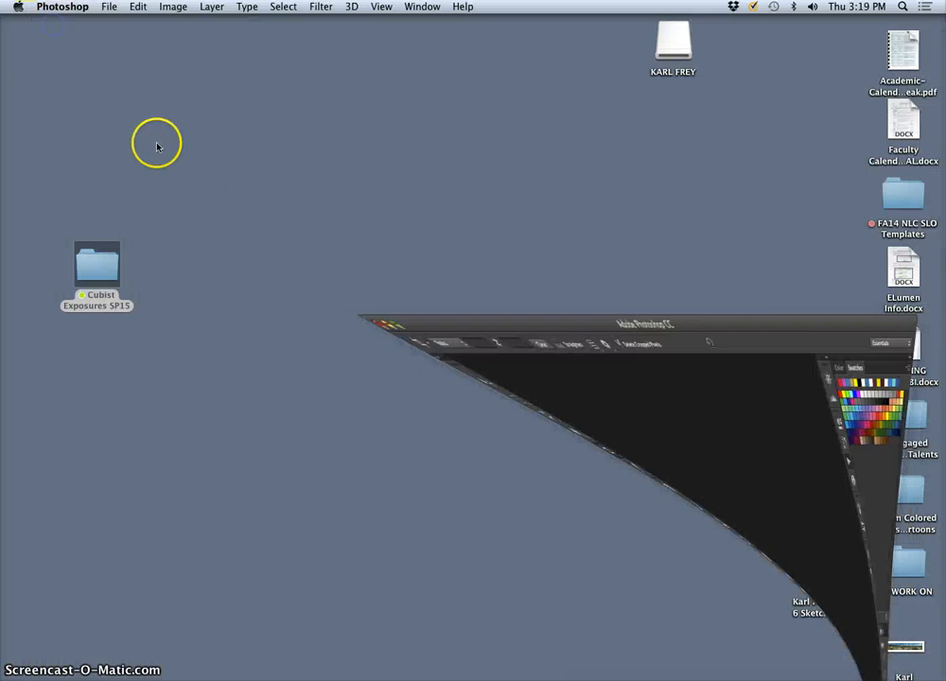
pyautogui.doubleClick(95, 264)
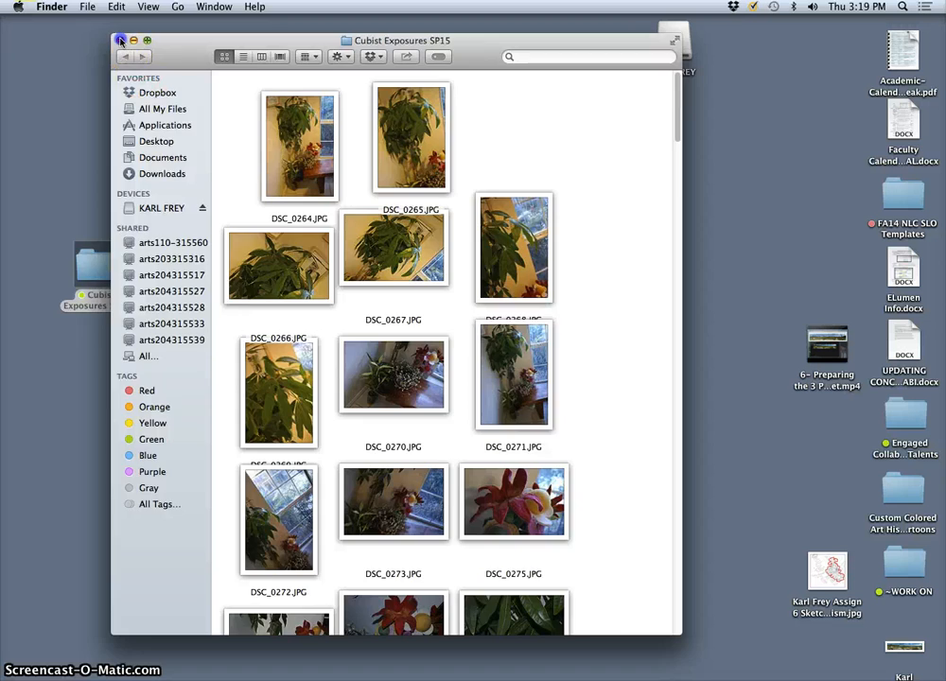
pyautogui.click(120, 40)
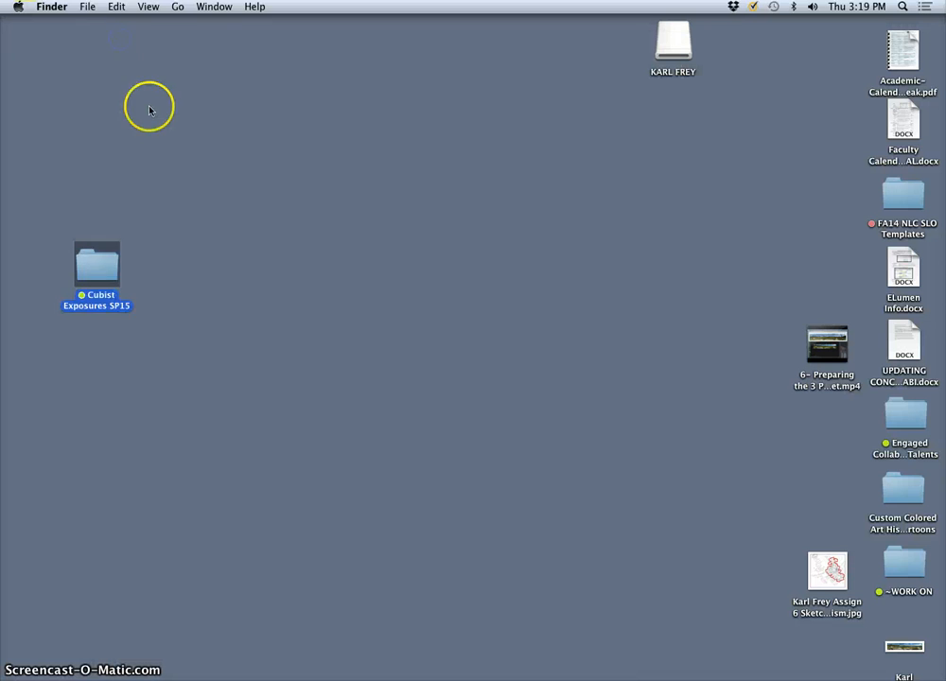
pyautogui.rightClick(95, 266)
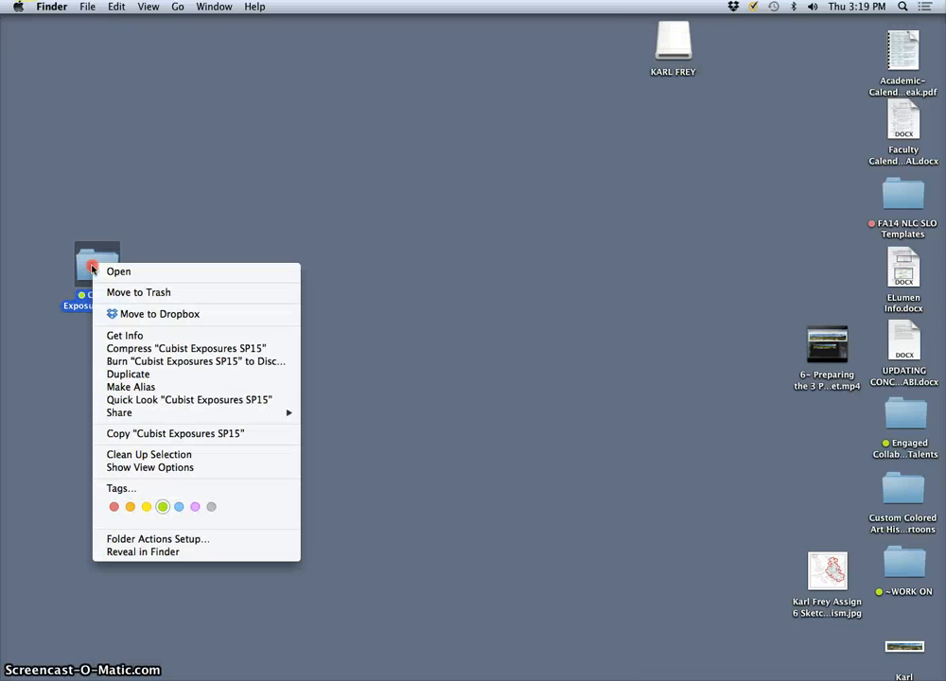
pyautogui.click(133, 334)
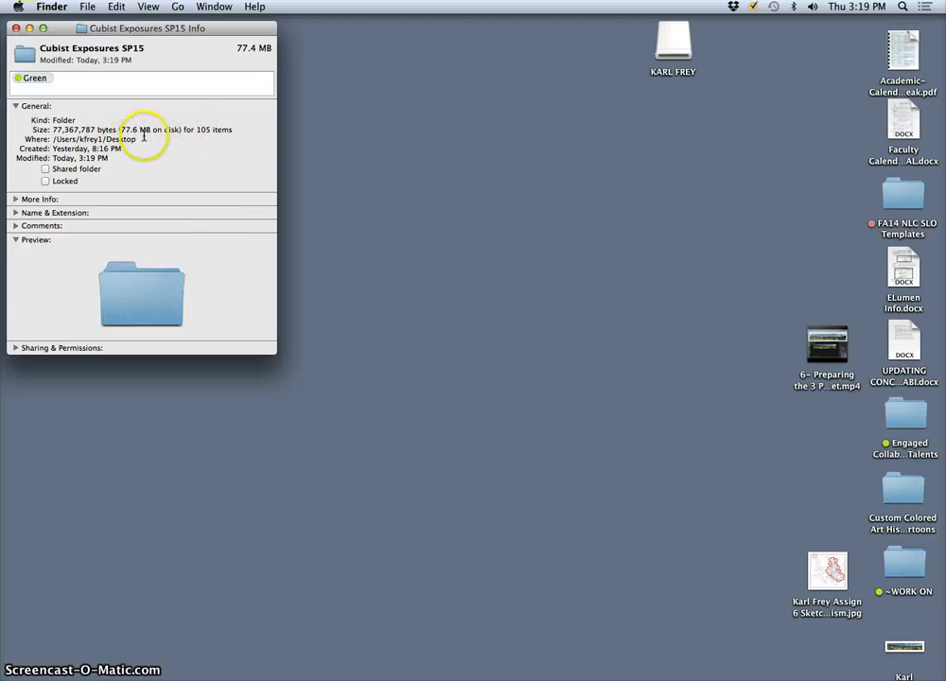
pyautogui.click(16, 29)
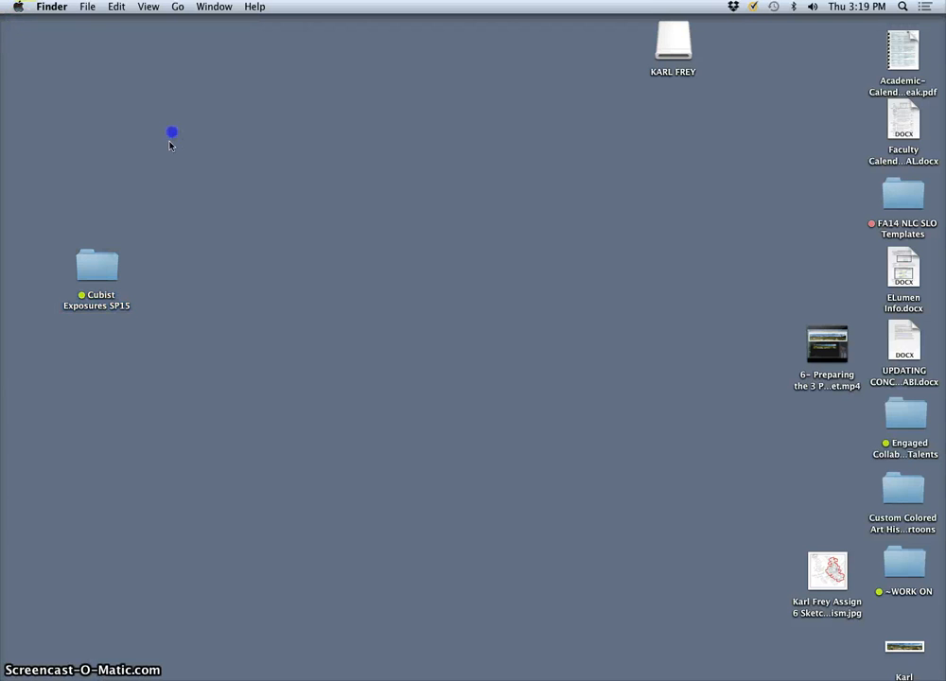
# Step: Check the dimensions and resolution of DSC_0319.JPG from the Cubist Exposures SP15 folder in Preview, and close the image and the folder
pyautogui.doubleClick(102, 261)
pyautogui.scroll(-10, 326, 383)
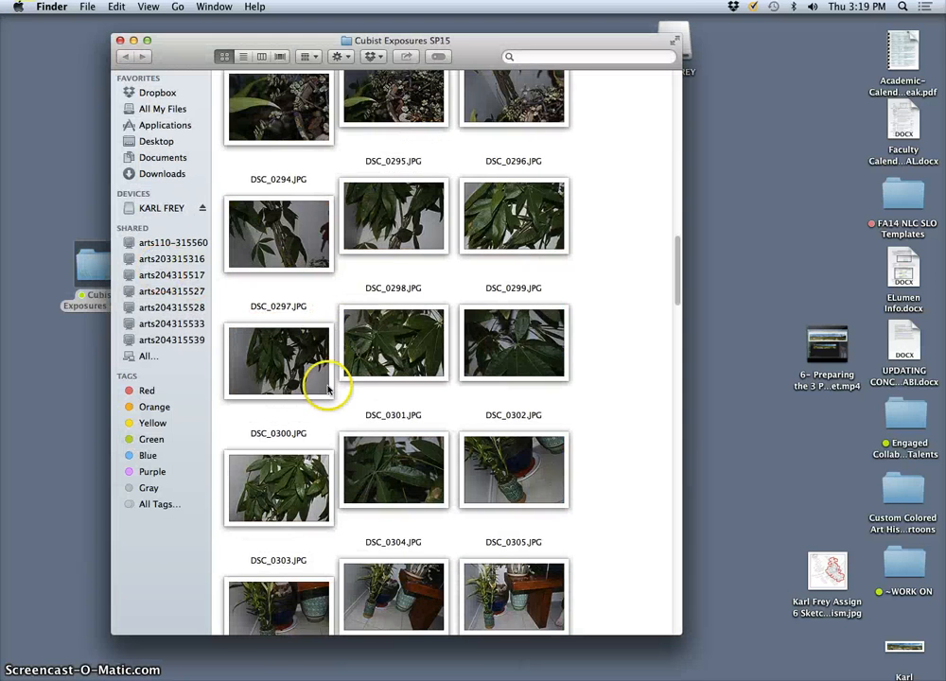
pyautogui.scroll(-6, 346, 338)
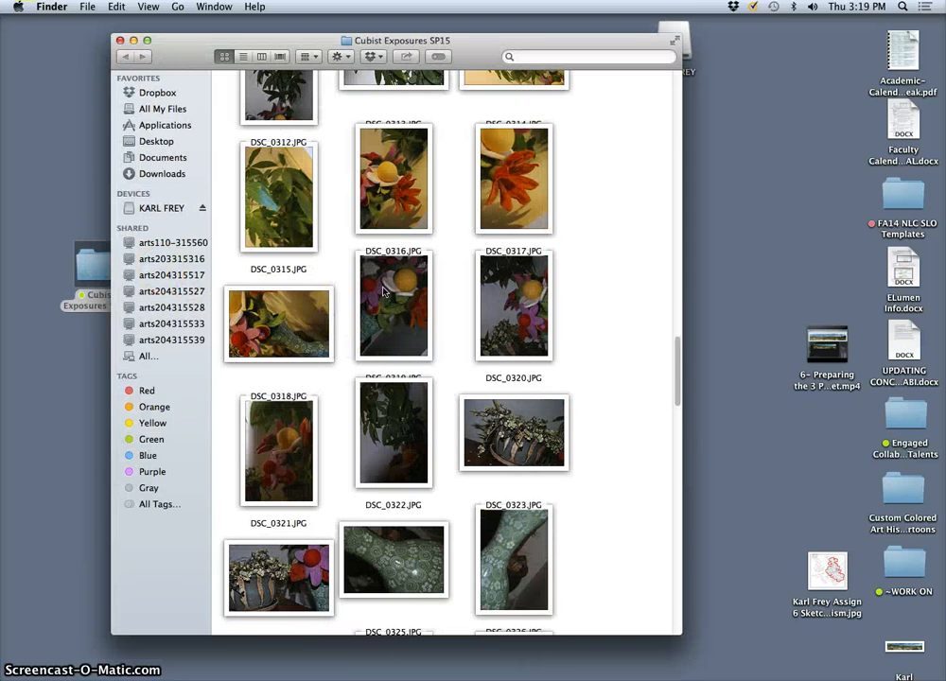
pyautogui.doubleClick(384, 293)
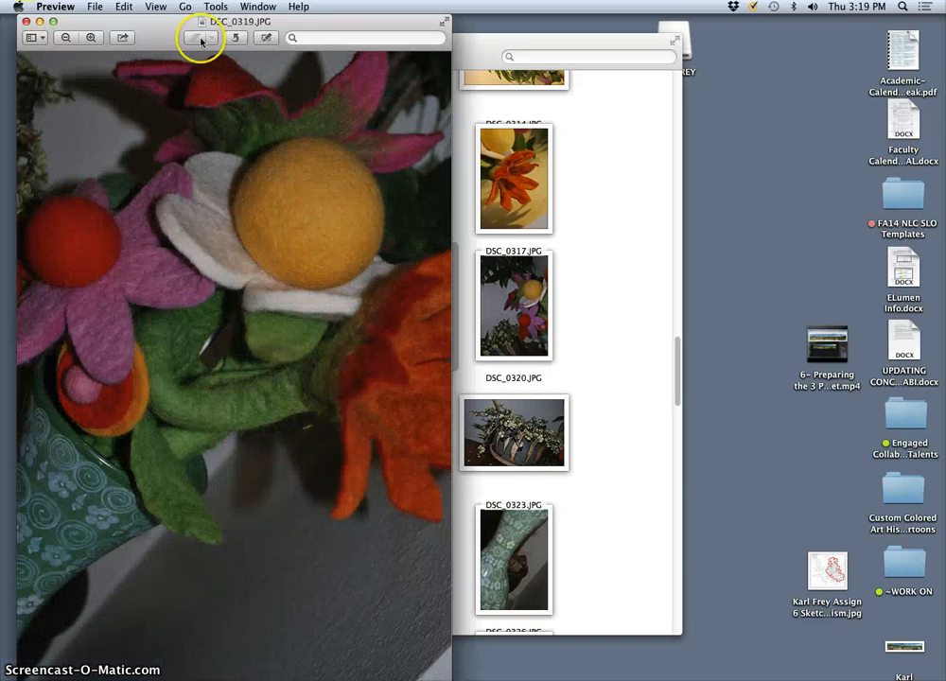
pyautogui.click(216, 7)
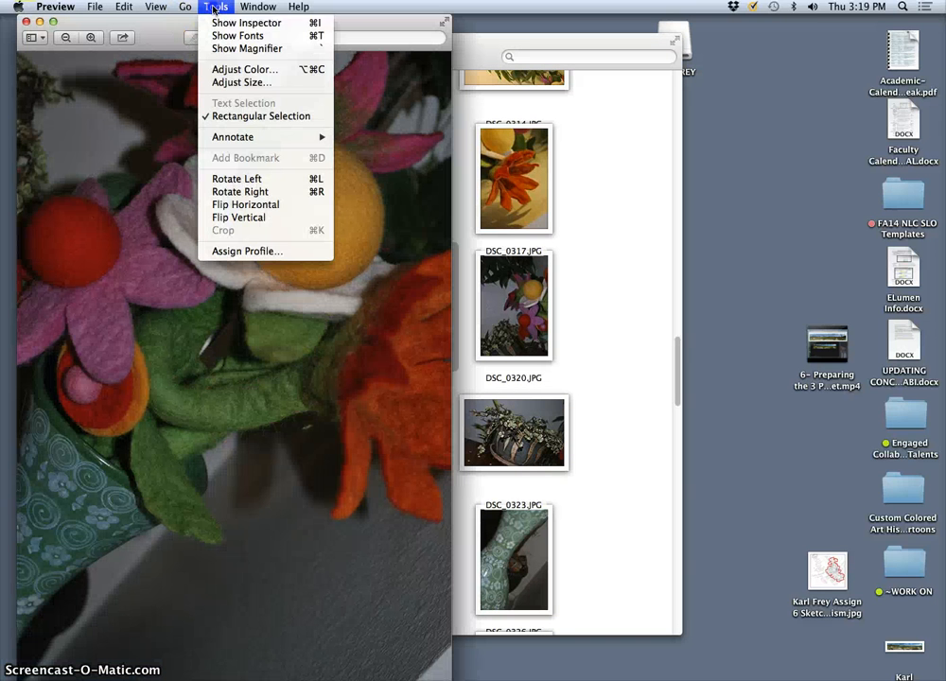
pyautogui.click(231, 84)
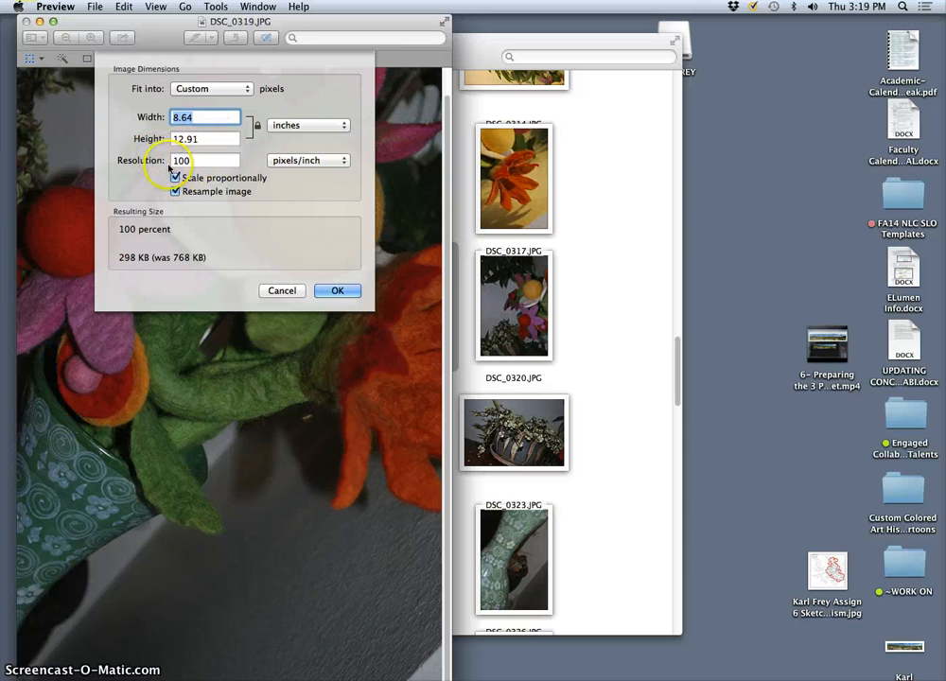
pyautogui.click(282, 291)
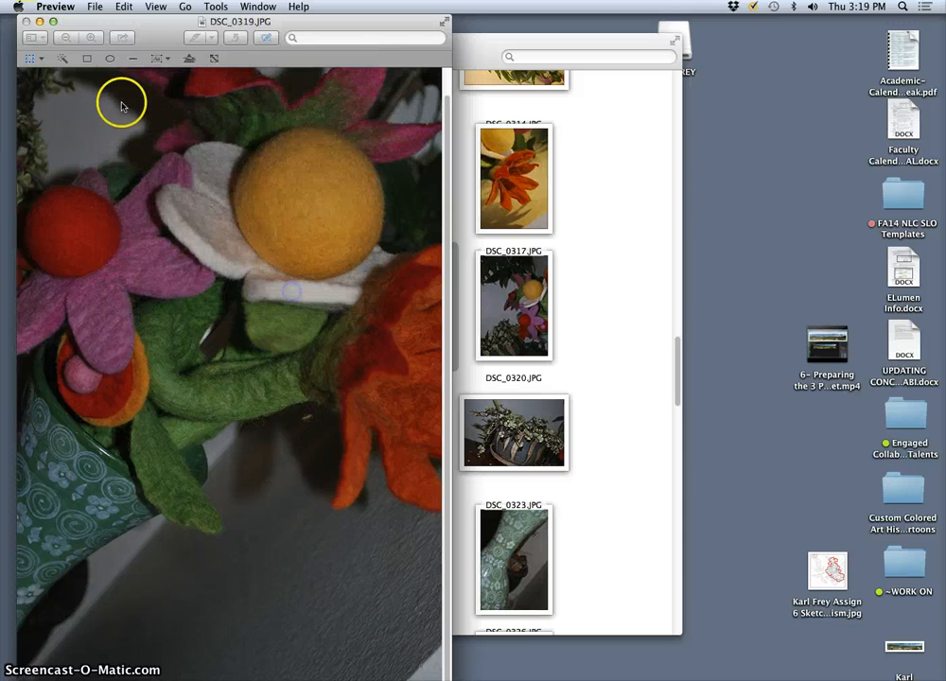
pyautogui.click(25, 20)
pyautogui.click(333, 156)
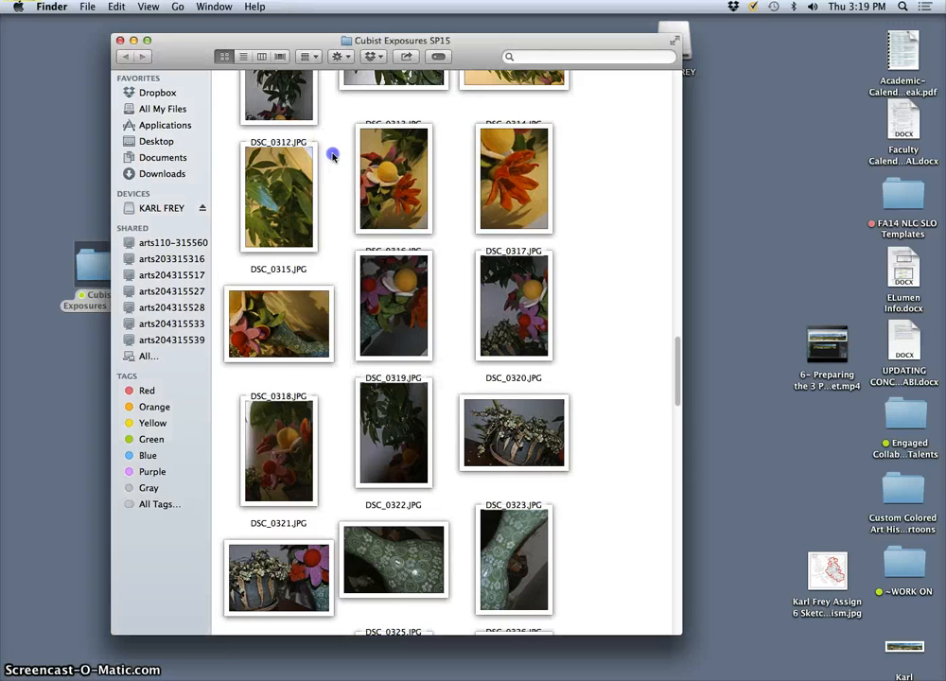
pyautogui.click(119, 41)
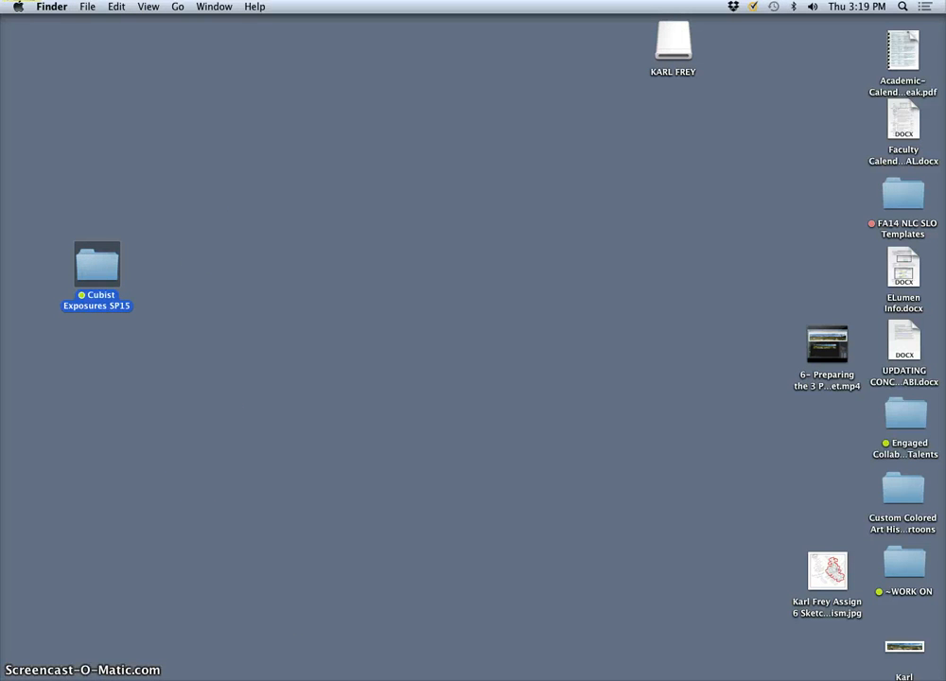
# Step: Switch back to Photoshop and collapse the Actions panel
pyautogui.moveTo(370, 674)
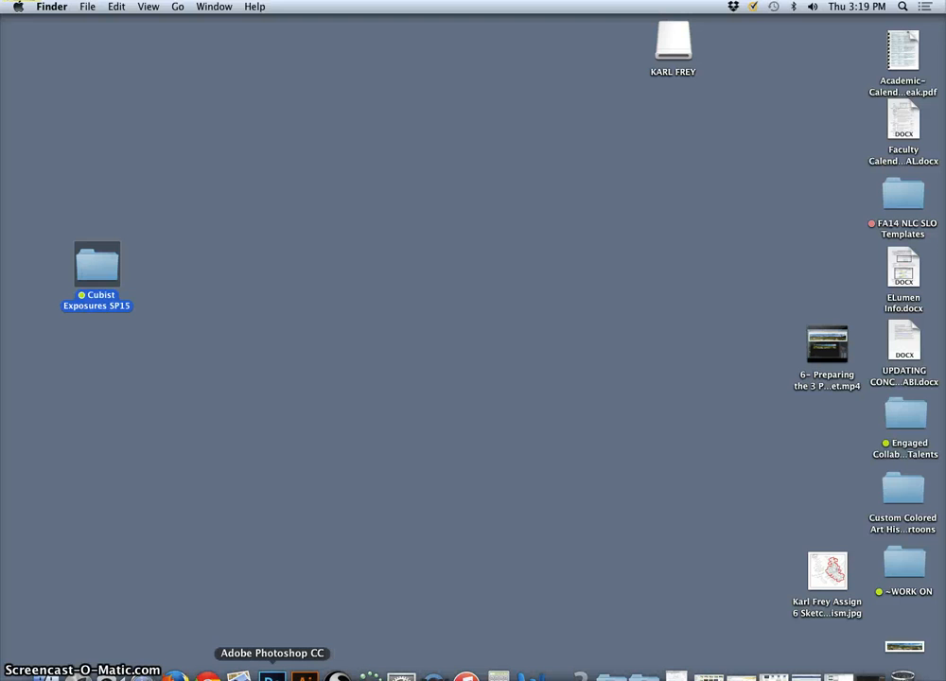
pyautogui.click(273, 675)
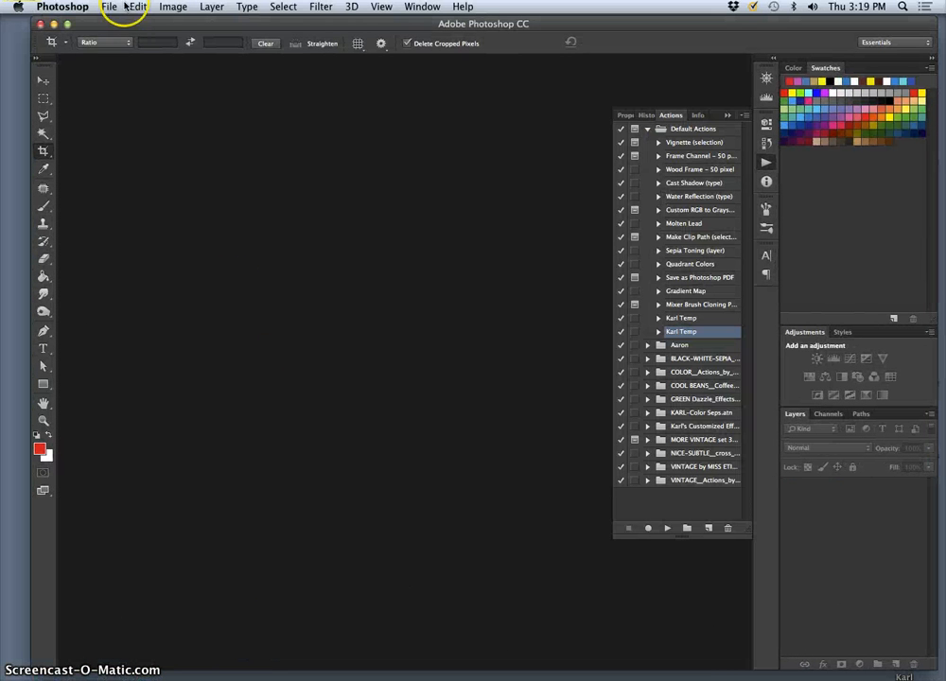
pyautogui.click(727, 115)
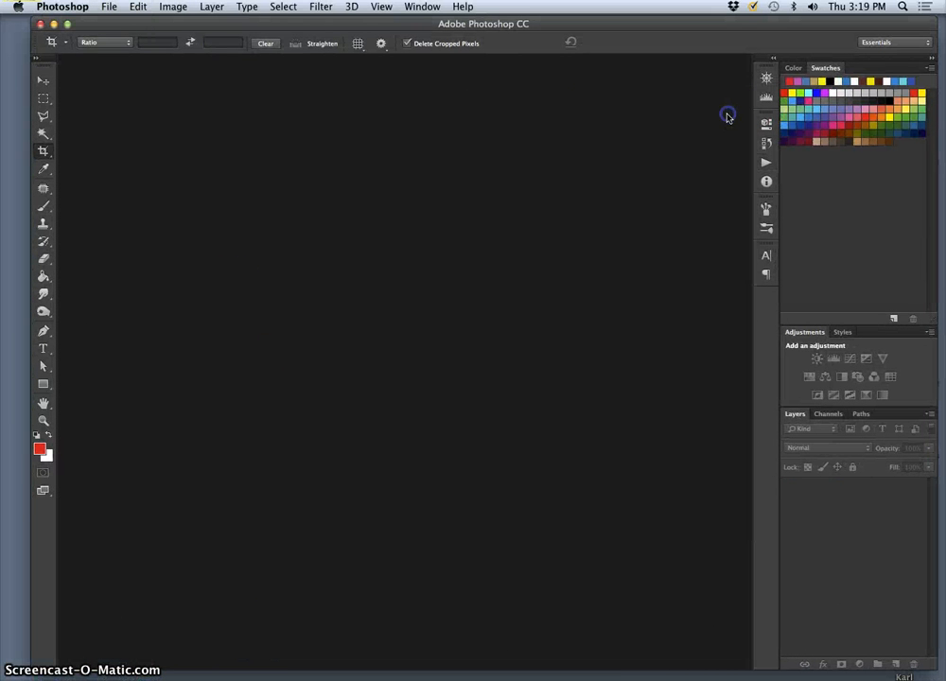
# Step: Start a Photomerge with the Collage layout and open the file browser for choosing its source files
pyautogui.click(111, 7)
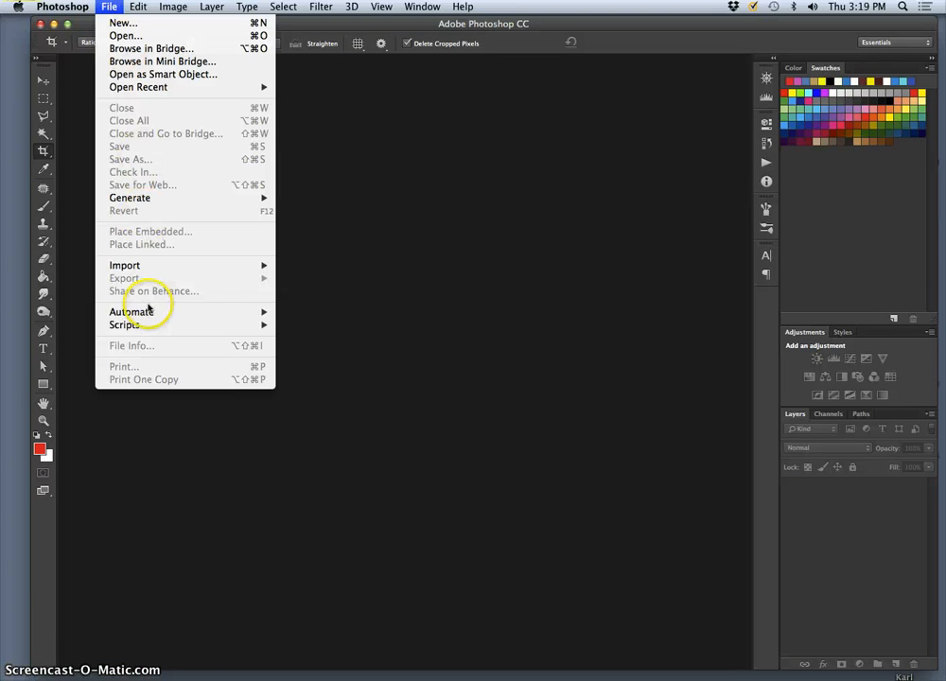
pyautogui.moveTo(167, 325)
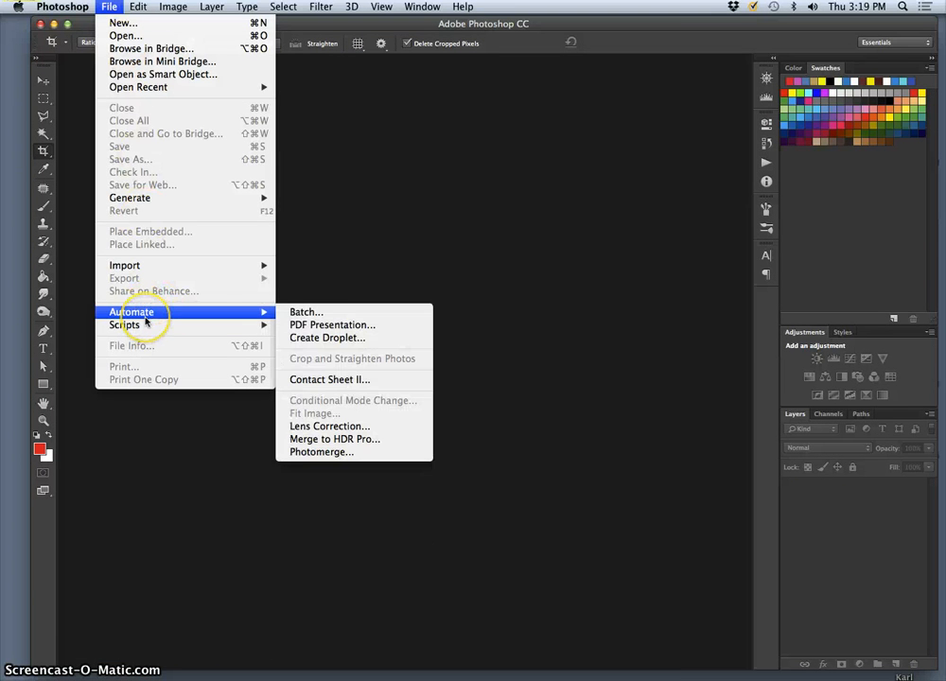
pyautogui.click(341, 451)
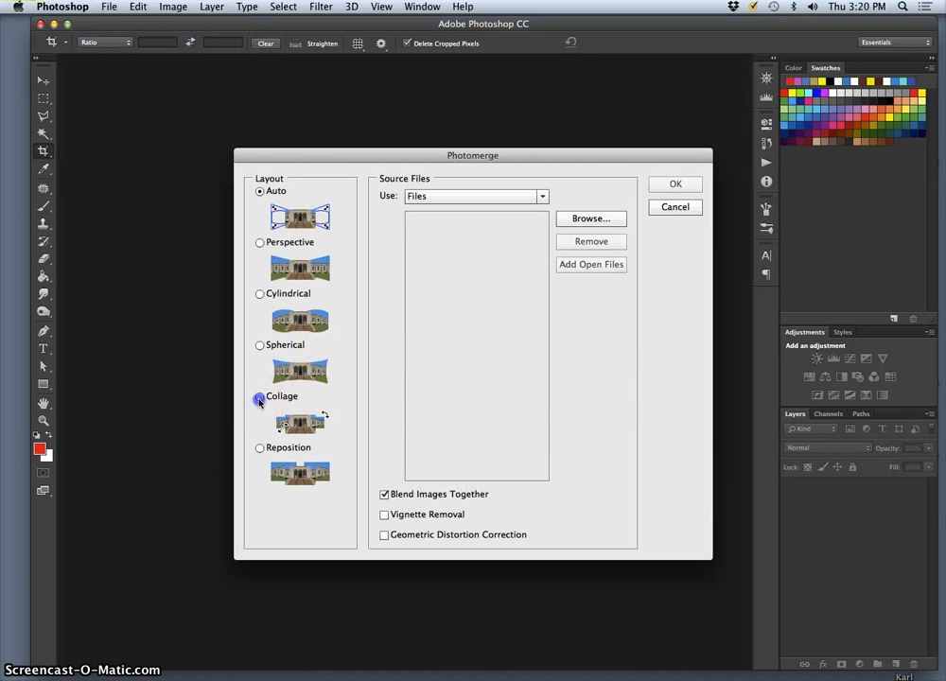
pyautogui.click(259, 400)
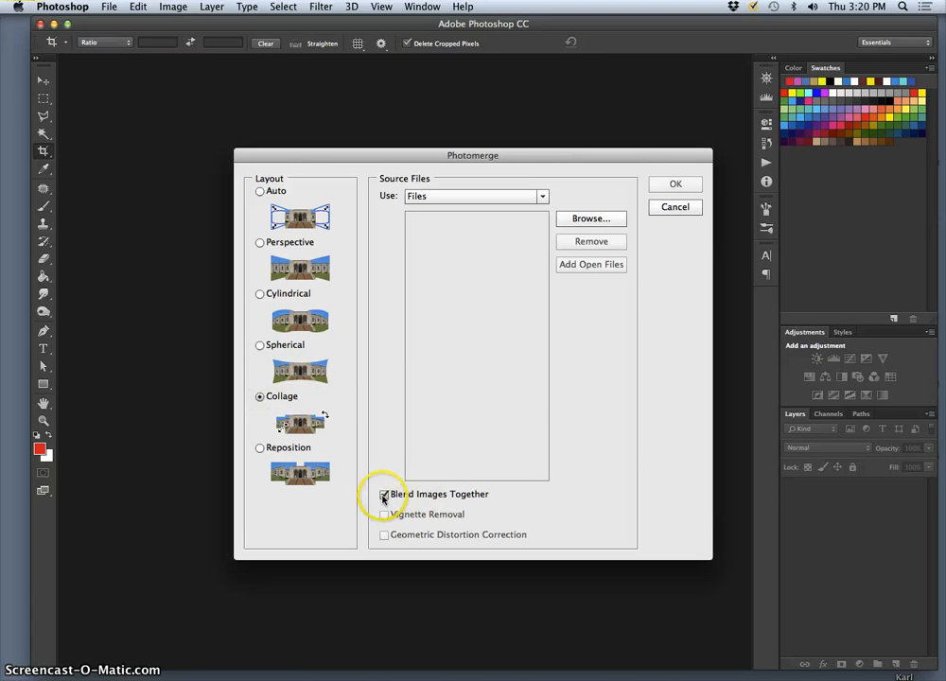
pyautogui.click(593, 220)
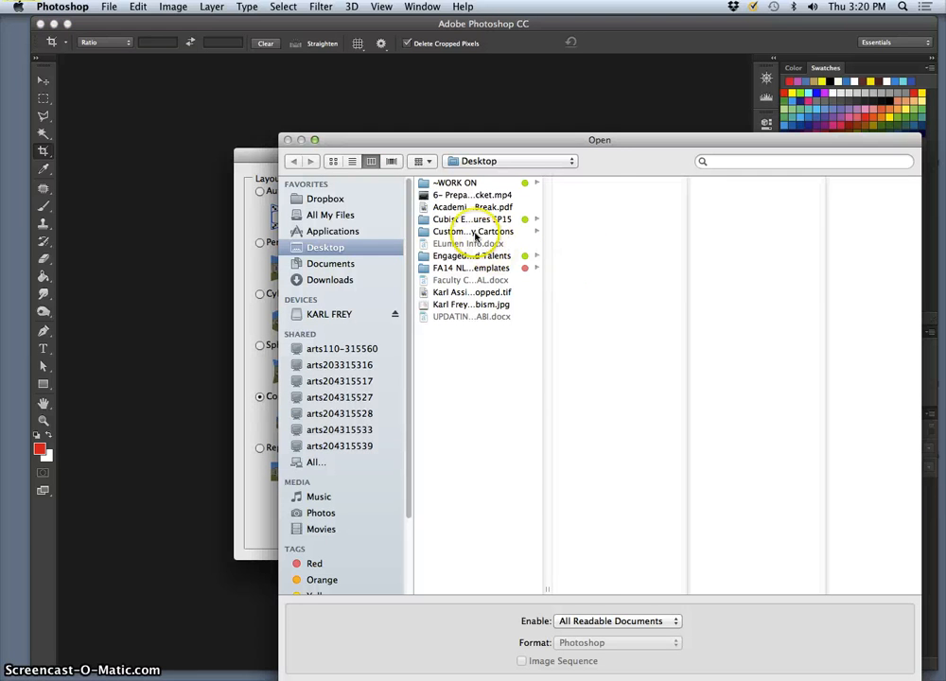